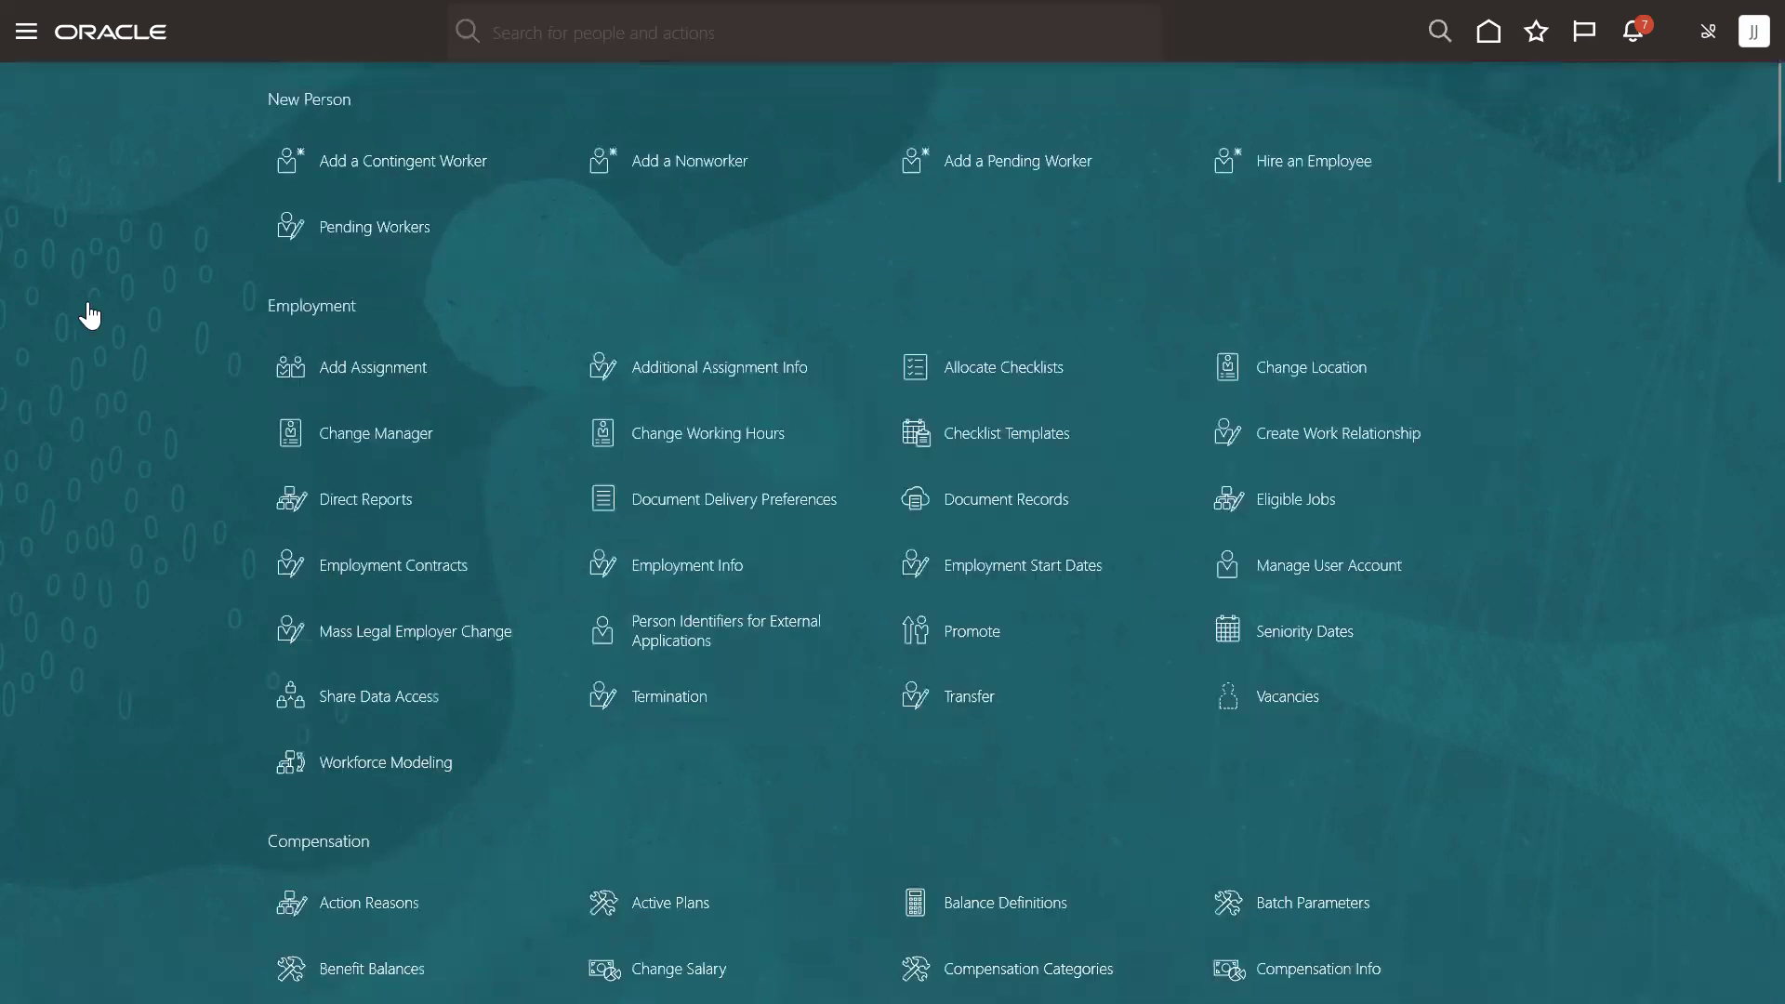
Open Filtered Lists under Data Exchange and start adding a new filtered list.
{"action": "scroll", "coordinate": [111, 391], "scroll_direction": "down", "scroll_amount": 7}
{"action": "scroll", "coordinate": [107, 389], "scroll_direction": "down", "scroll_amount": 10}
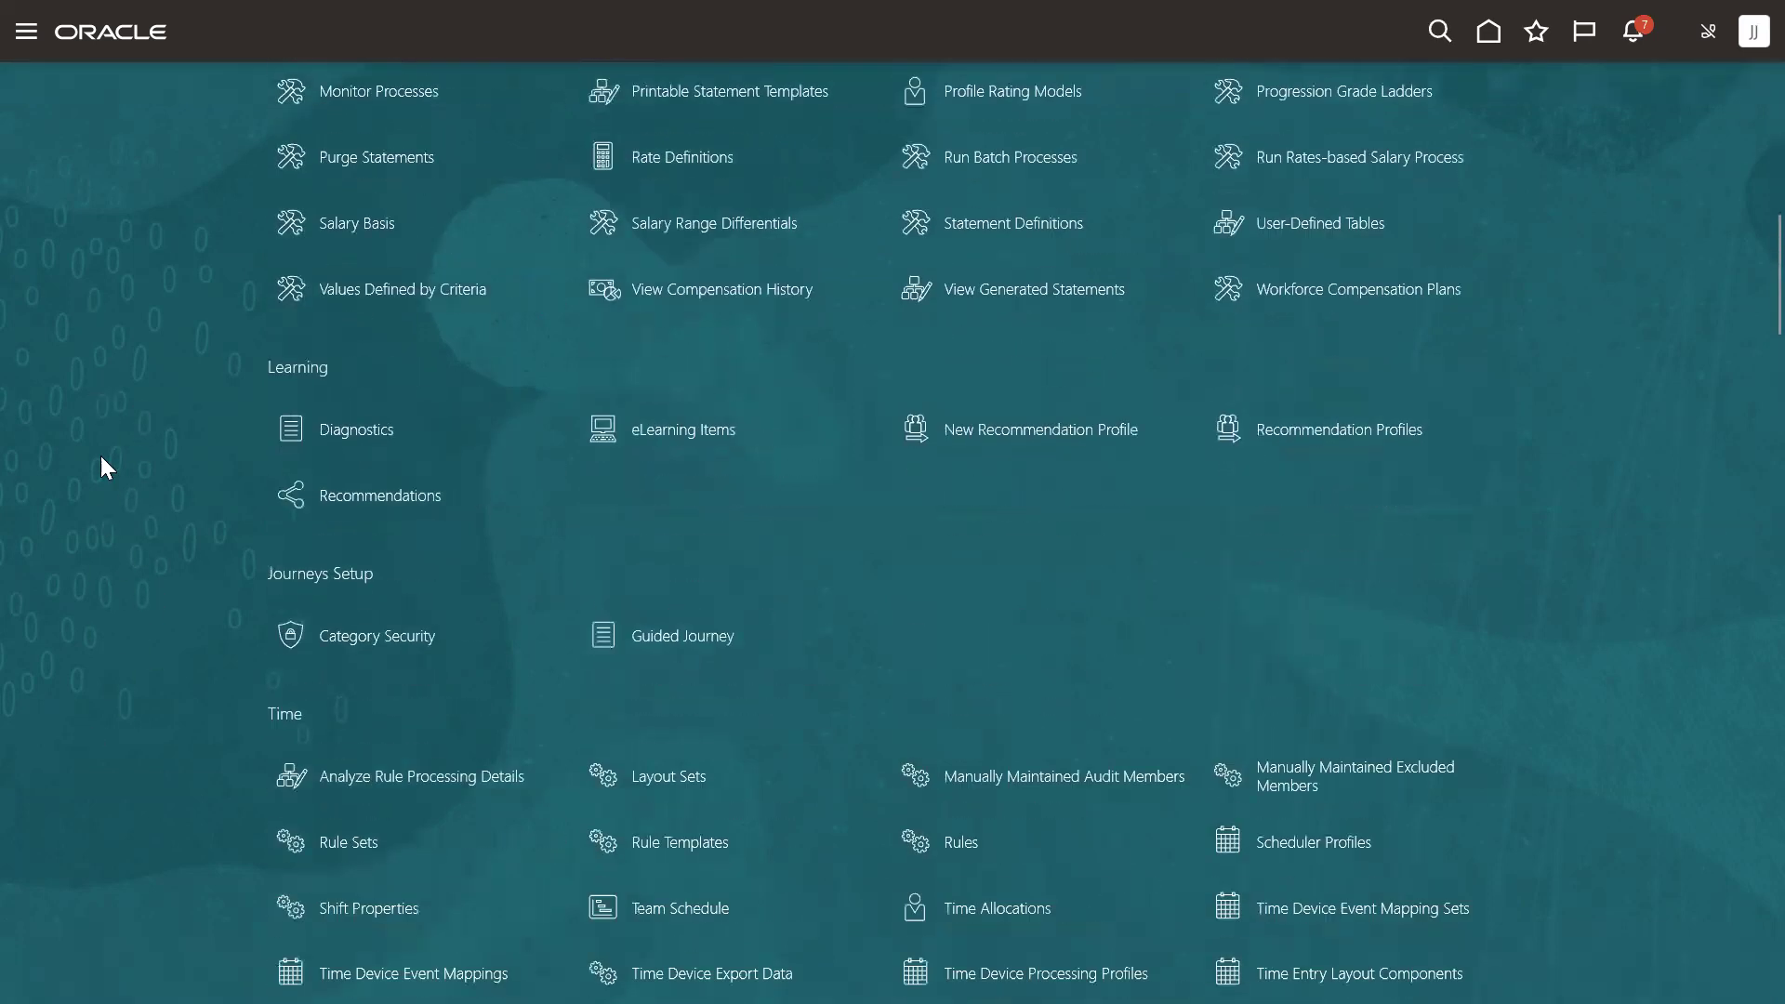
{"action": "scroll", "coordinate": [112, 480], "scroll_direction": "down", "scroll_amount": 15}
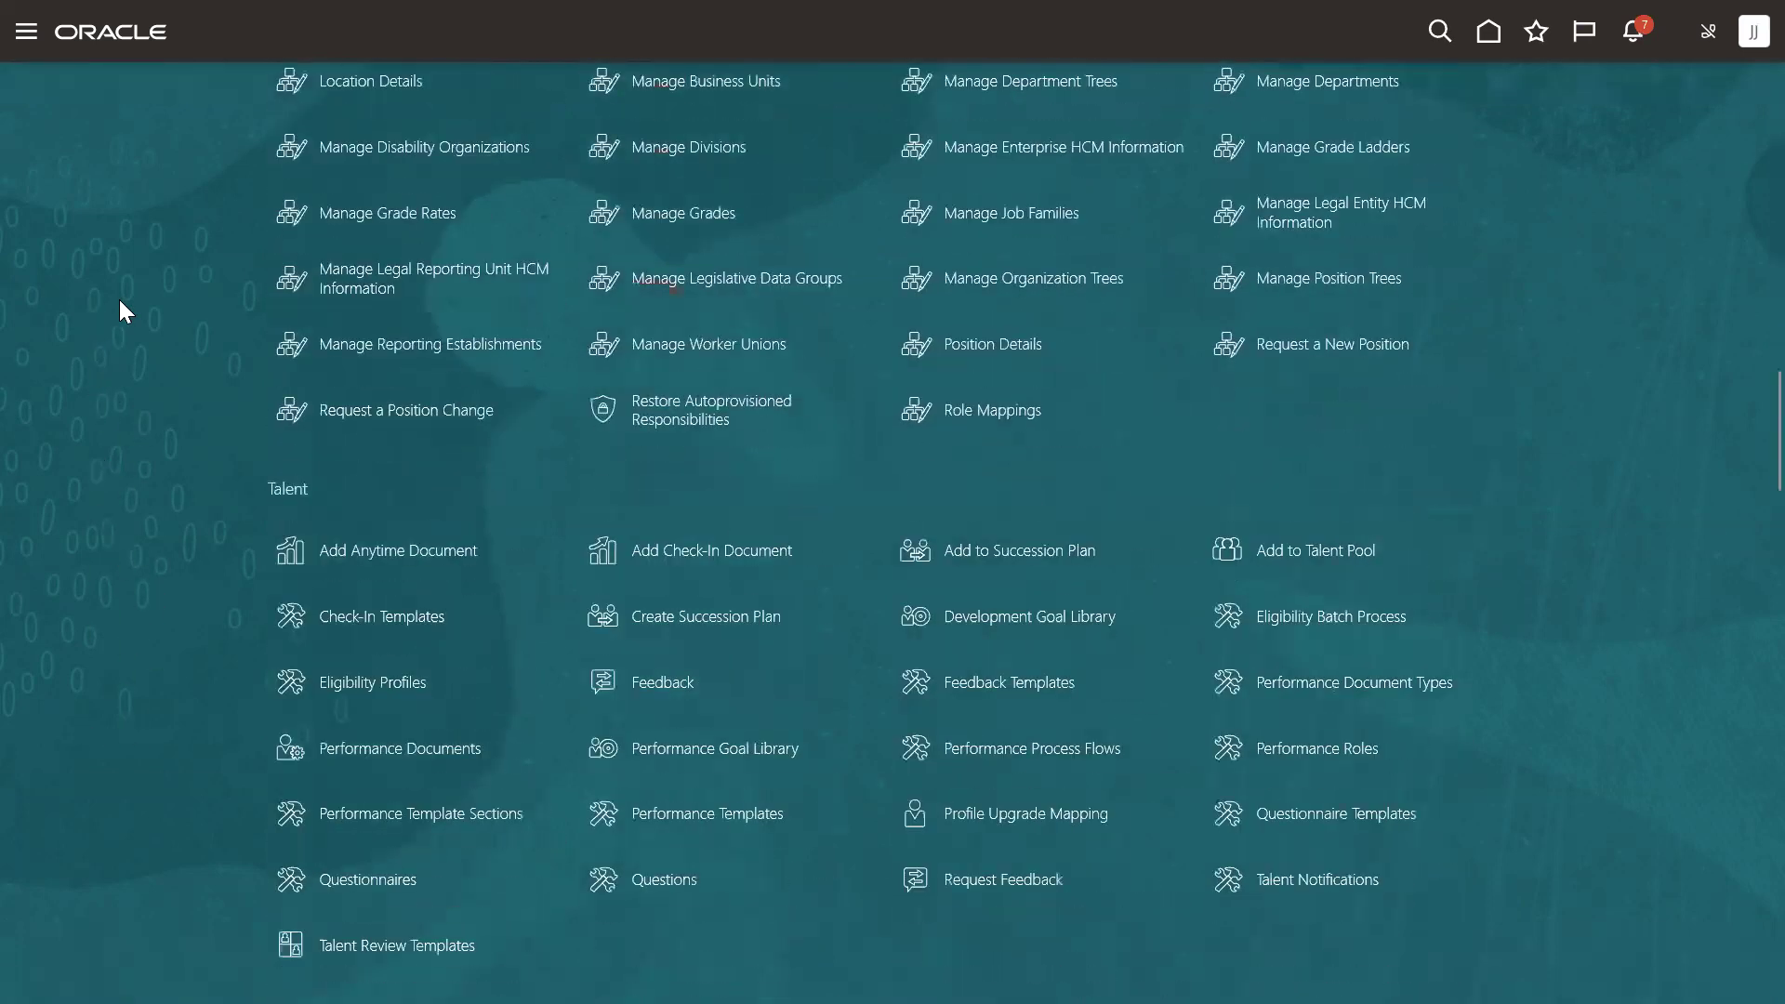
{"action": "scroll", "coordinate": [97, 307], "scroll_direction": "down", "scroll_amount": 5}
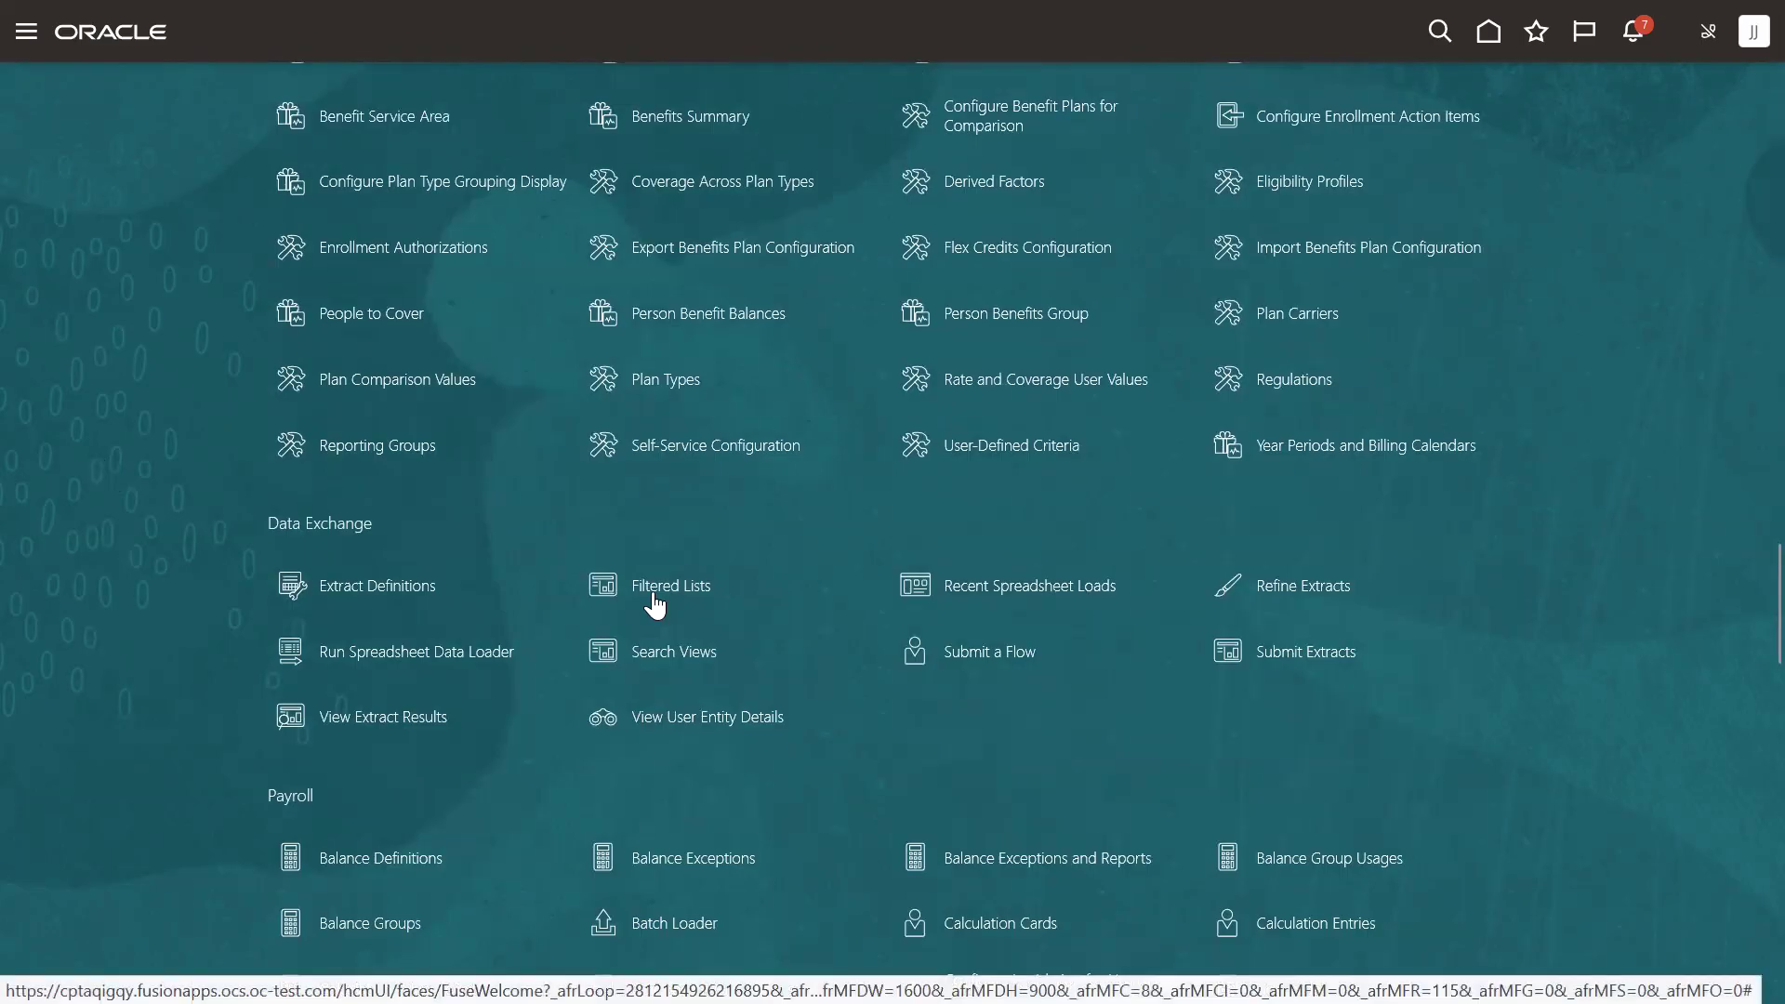
{"action": "left_click", "coordinate": [654, 603]}
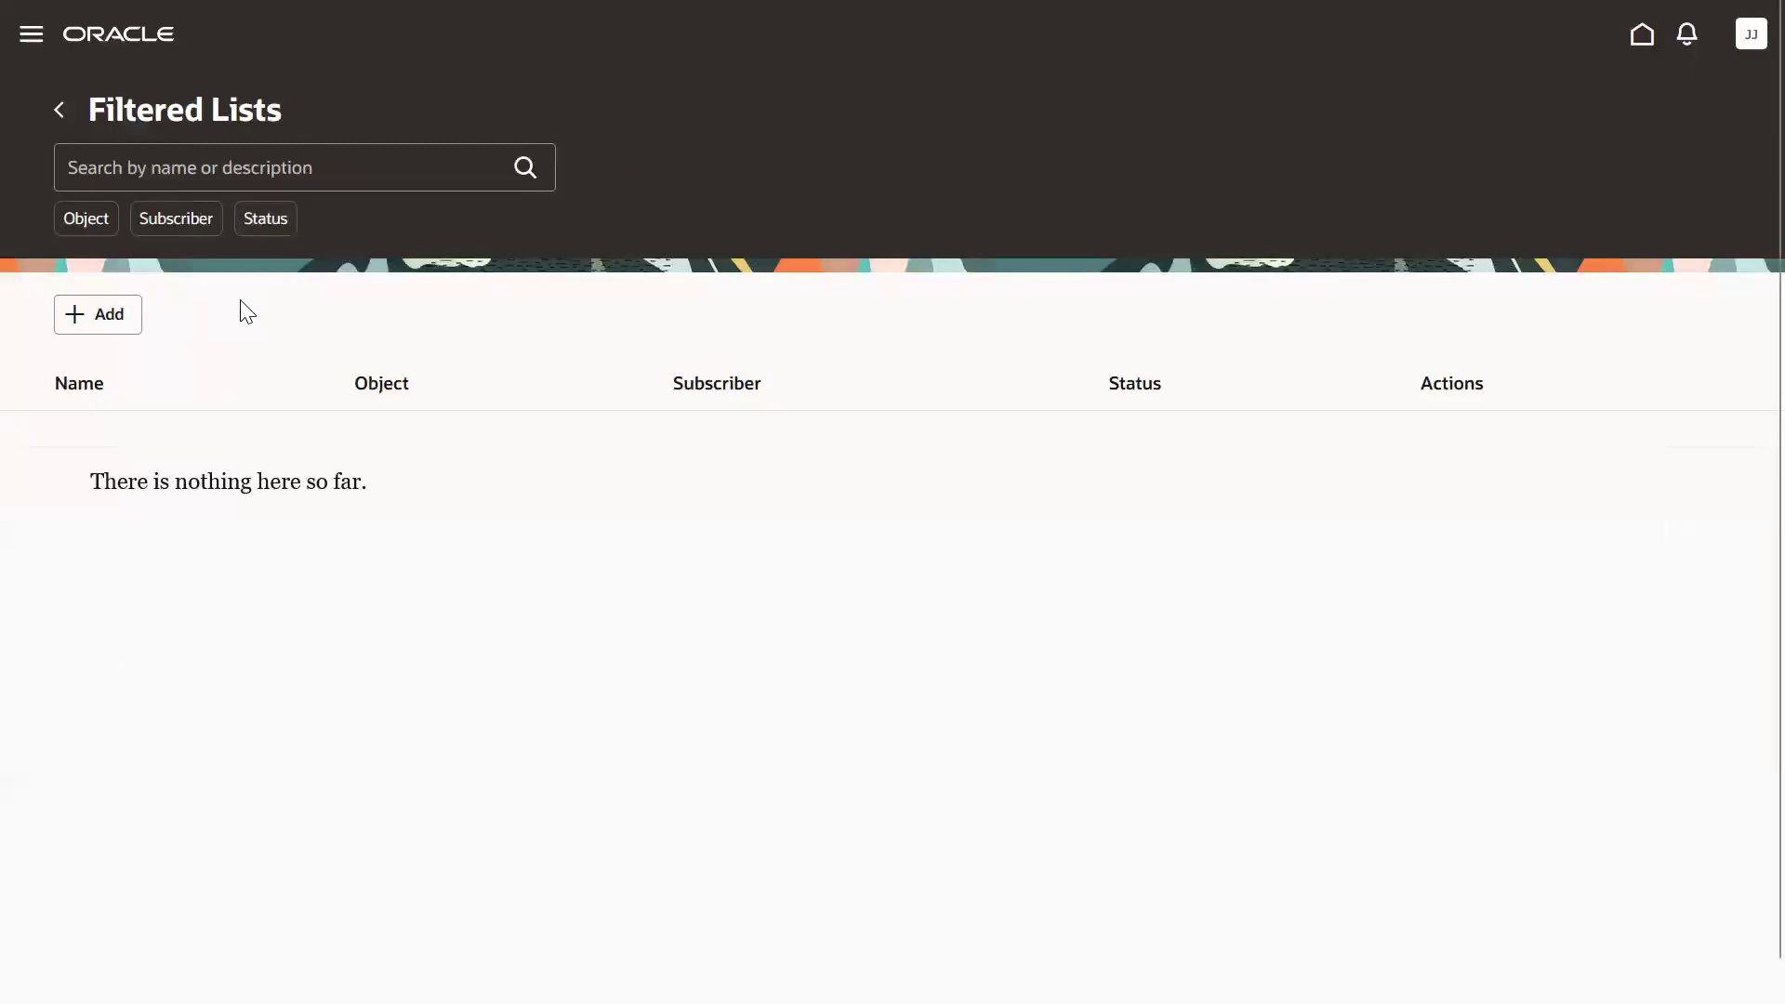
{"action": "left_click", "coordinate": [109, 315]}
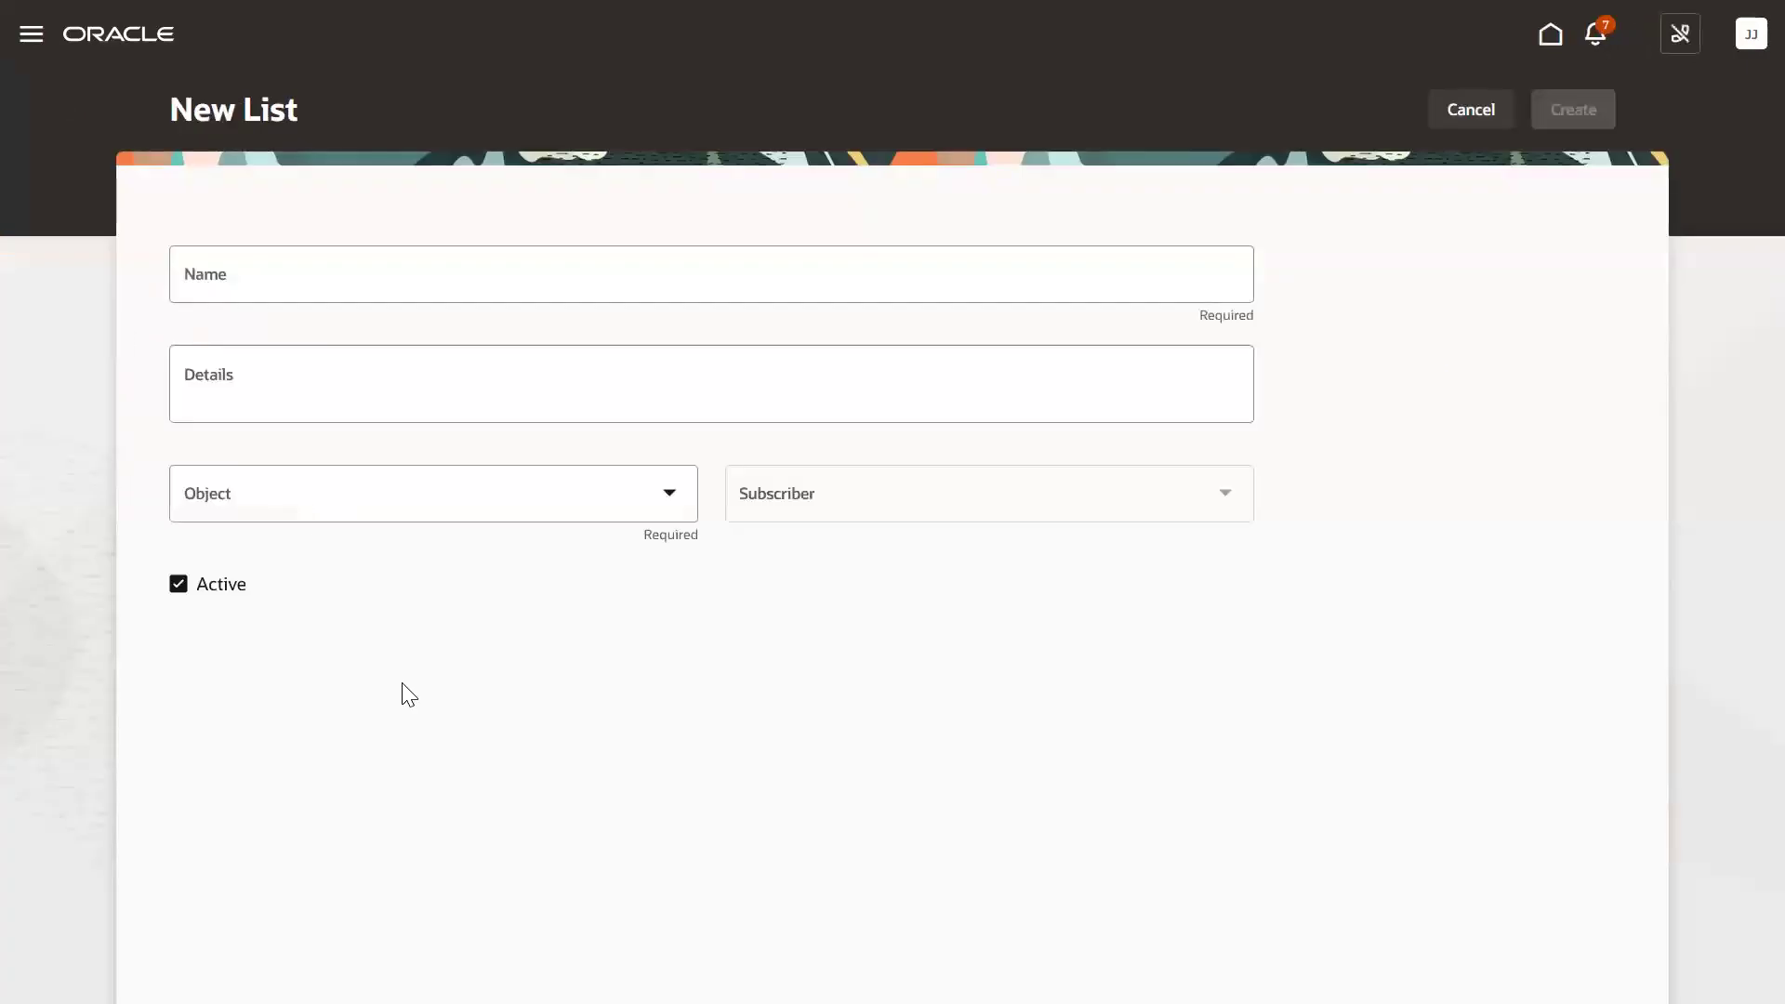
Enter 'US Component Engineers' as both the list name and its details.
{"action": "left_click", "coordinate": [307, 295]}
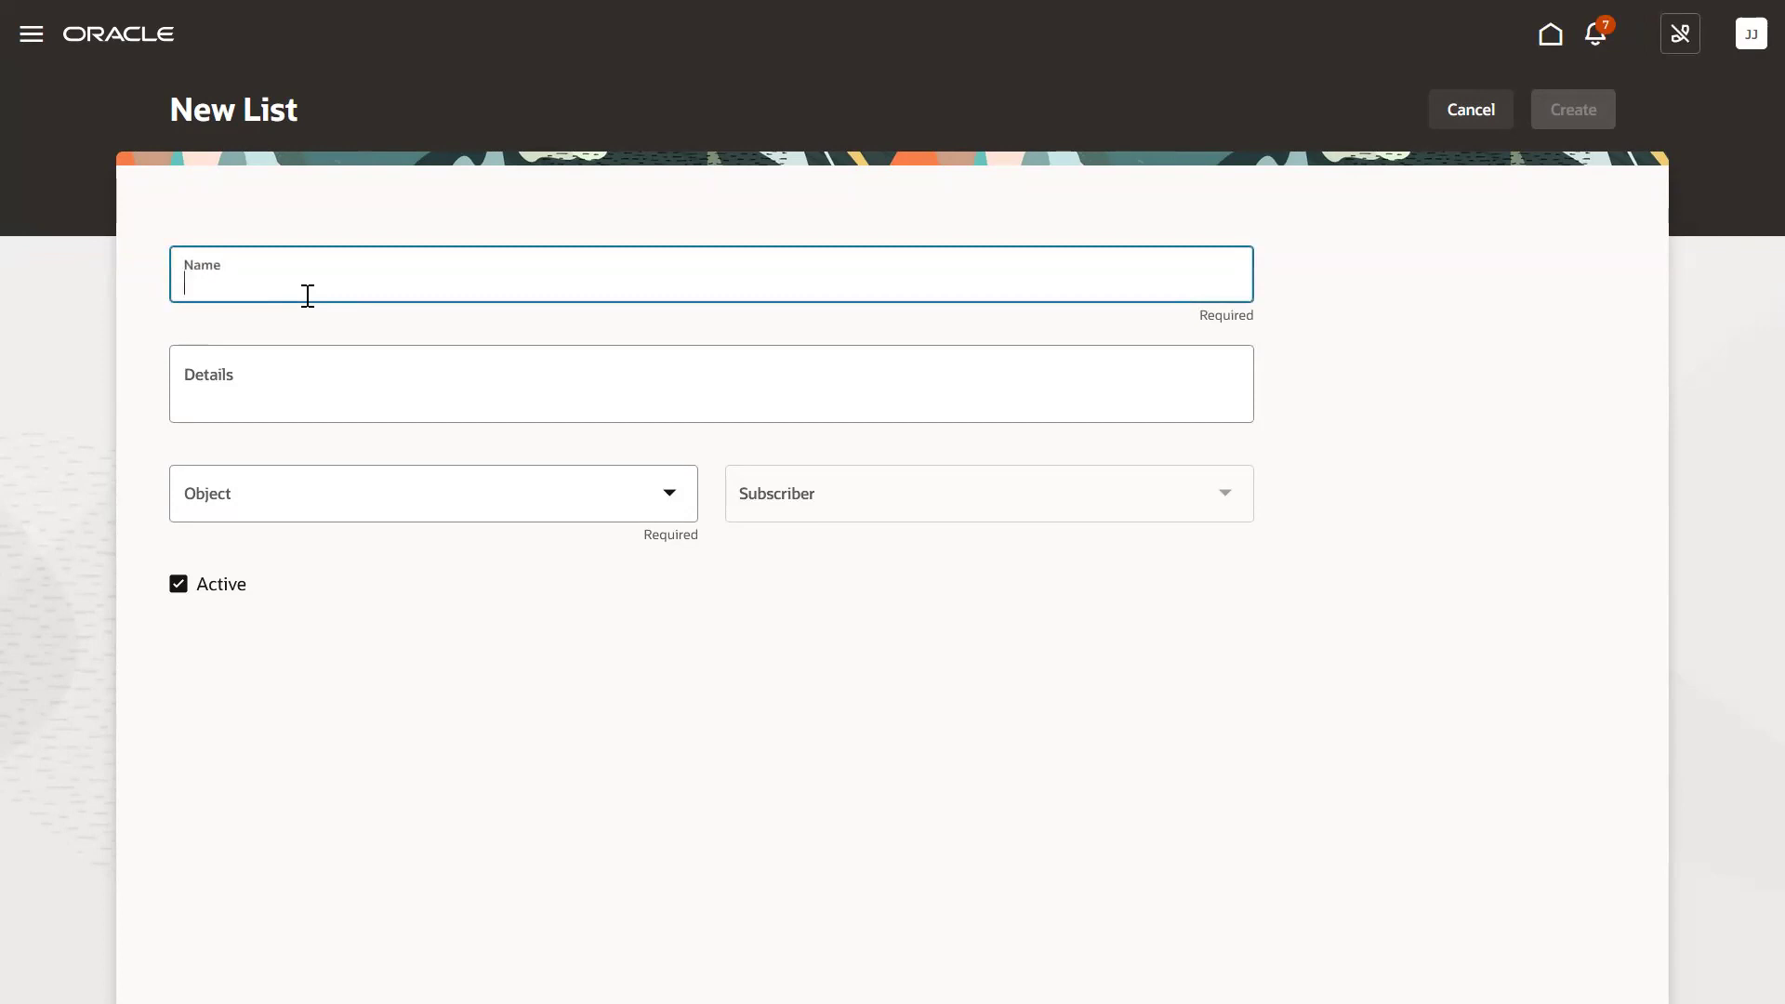
{"action": "type", "text": "US "}
{"action": "type", "text": "Com"}
{"action": "key", "text": "BackSpace"}
{"action": "type", "text": "omponentE"}
{"action": "key", "text": "BackSpace"}
{"action": "type", "text": "Engineers"}
{"action": "left_click_drag", "start_coordinate": [407, 288], "coordinate": [185, 282]}
{"action": "key", "text": "ctrl+c"}
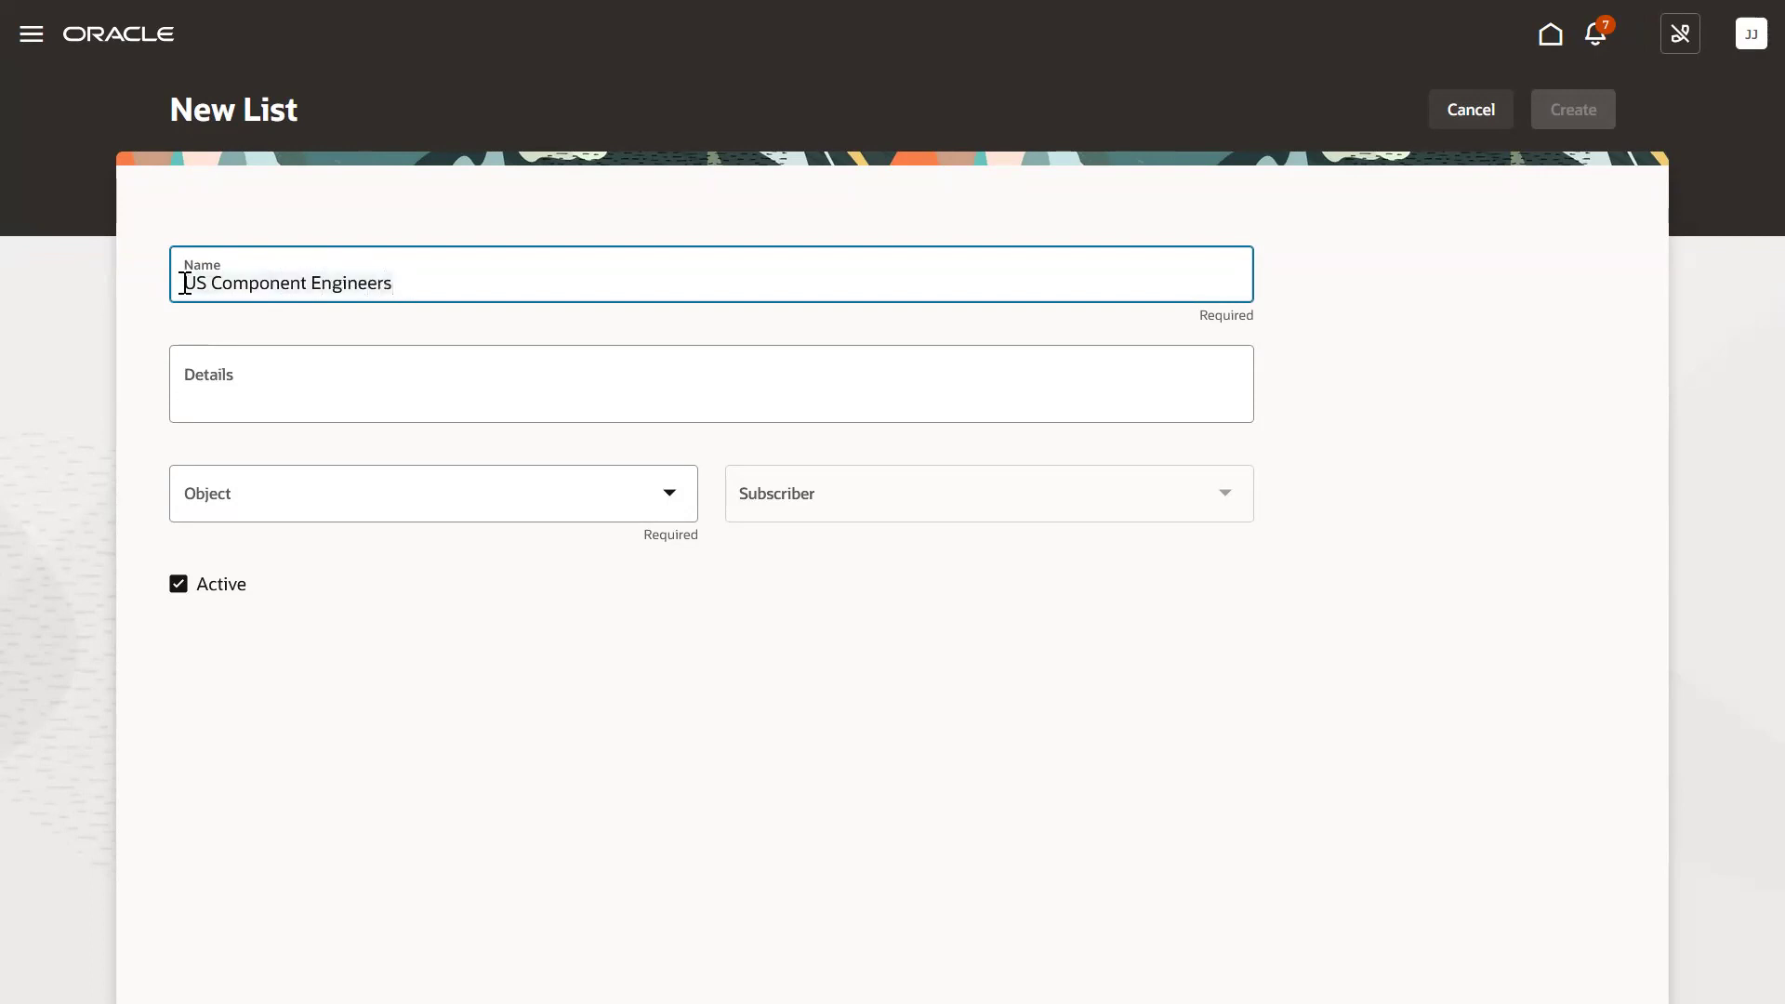
{"action": "left_click", "coordinate": [235, 387]}
{"action": "key", "text": "ctrl+v"}
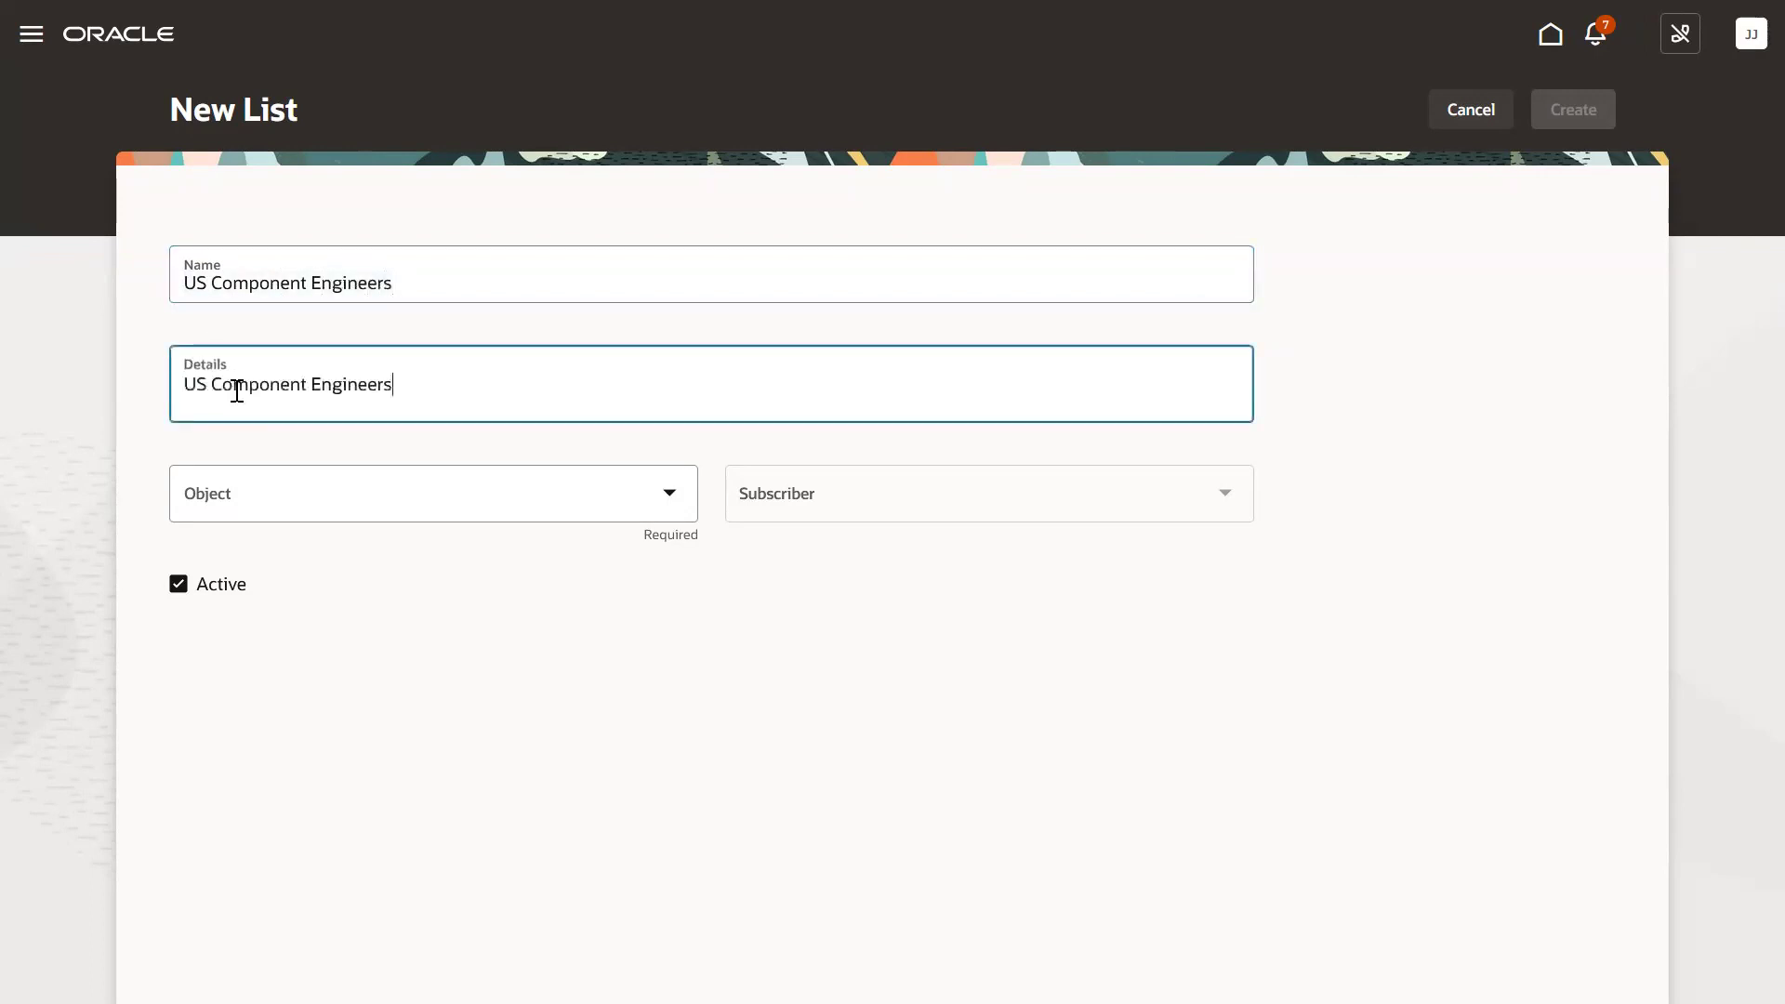
Set the object to Worker Assignment Extract and the subscriber to Product Life Cycle Management.
{"action": "left_click", "coordinate": [275, 507]}
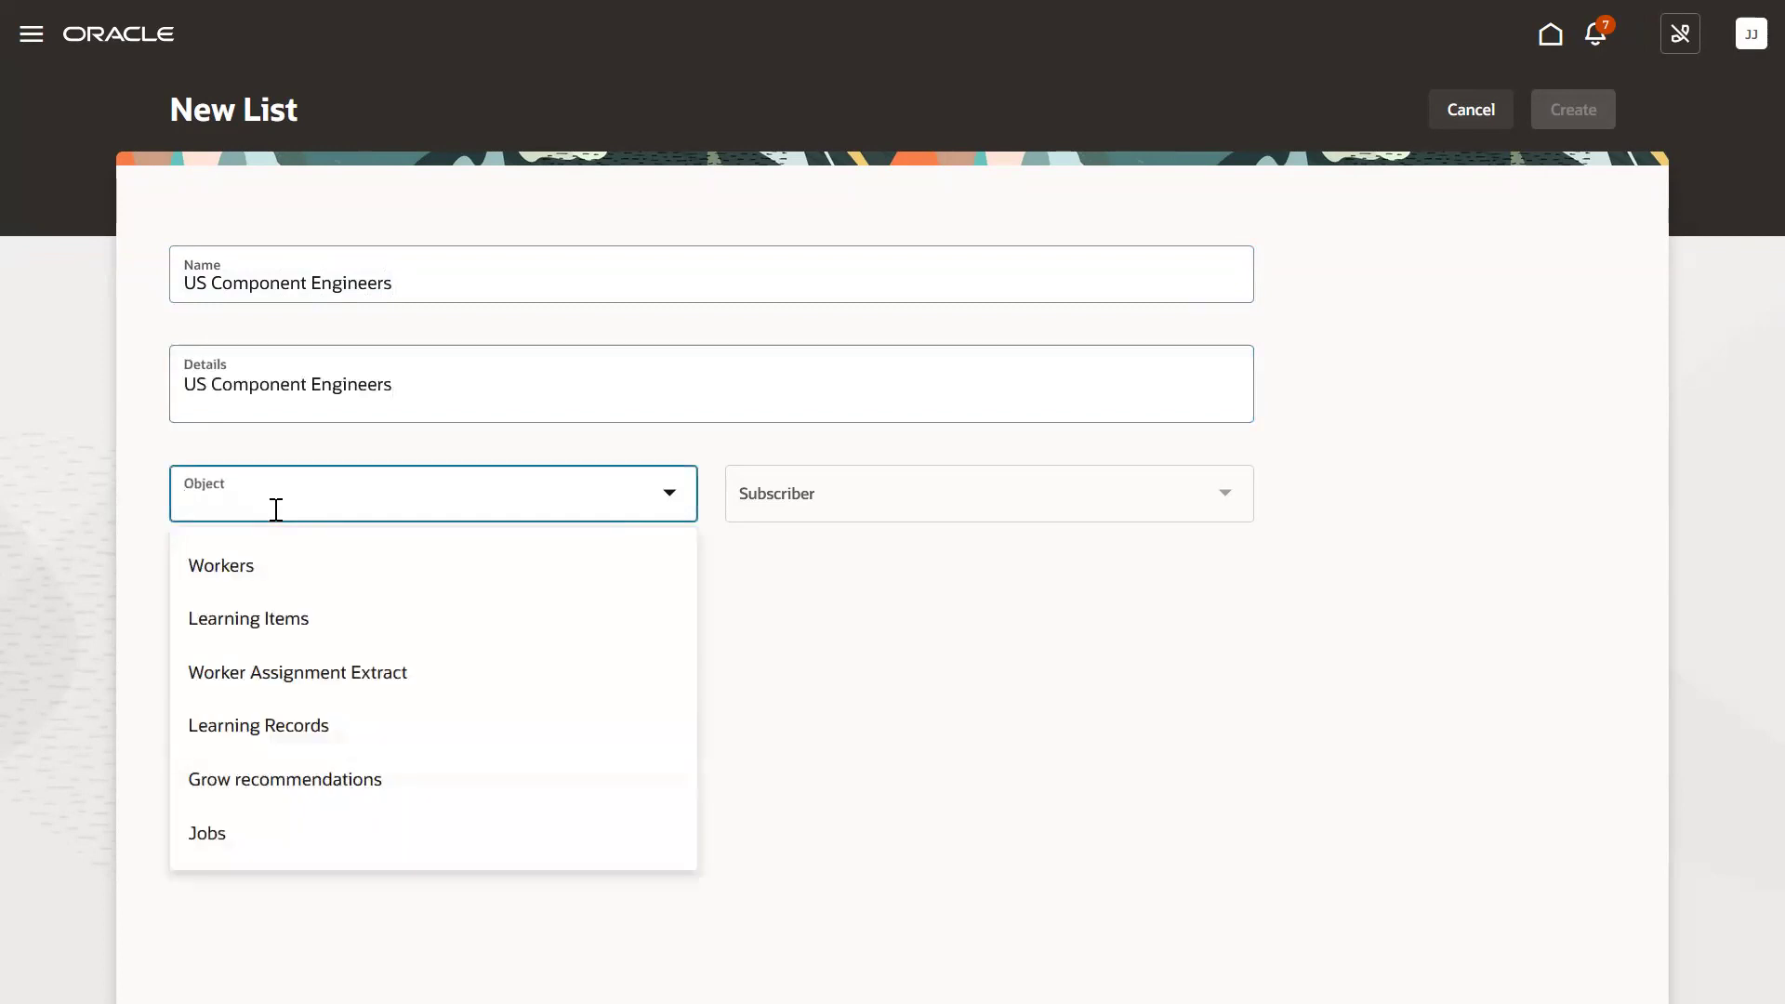
{"action": "left_click", "coordinate": [288, 657]}
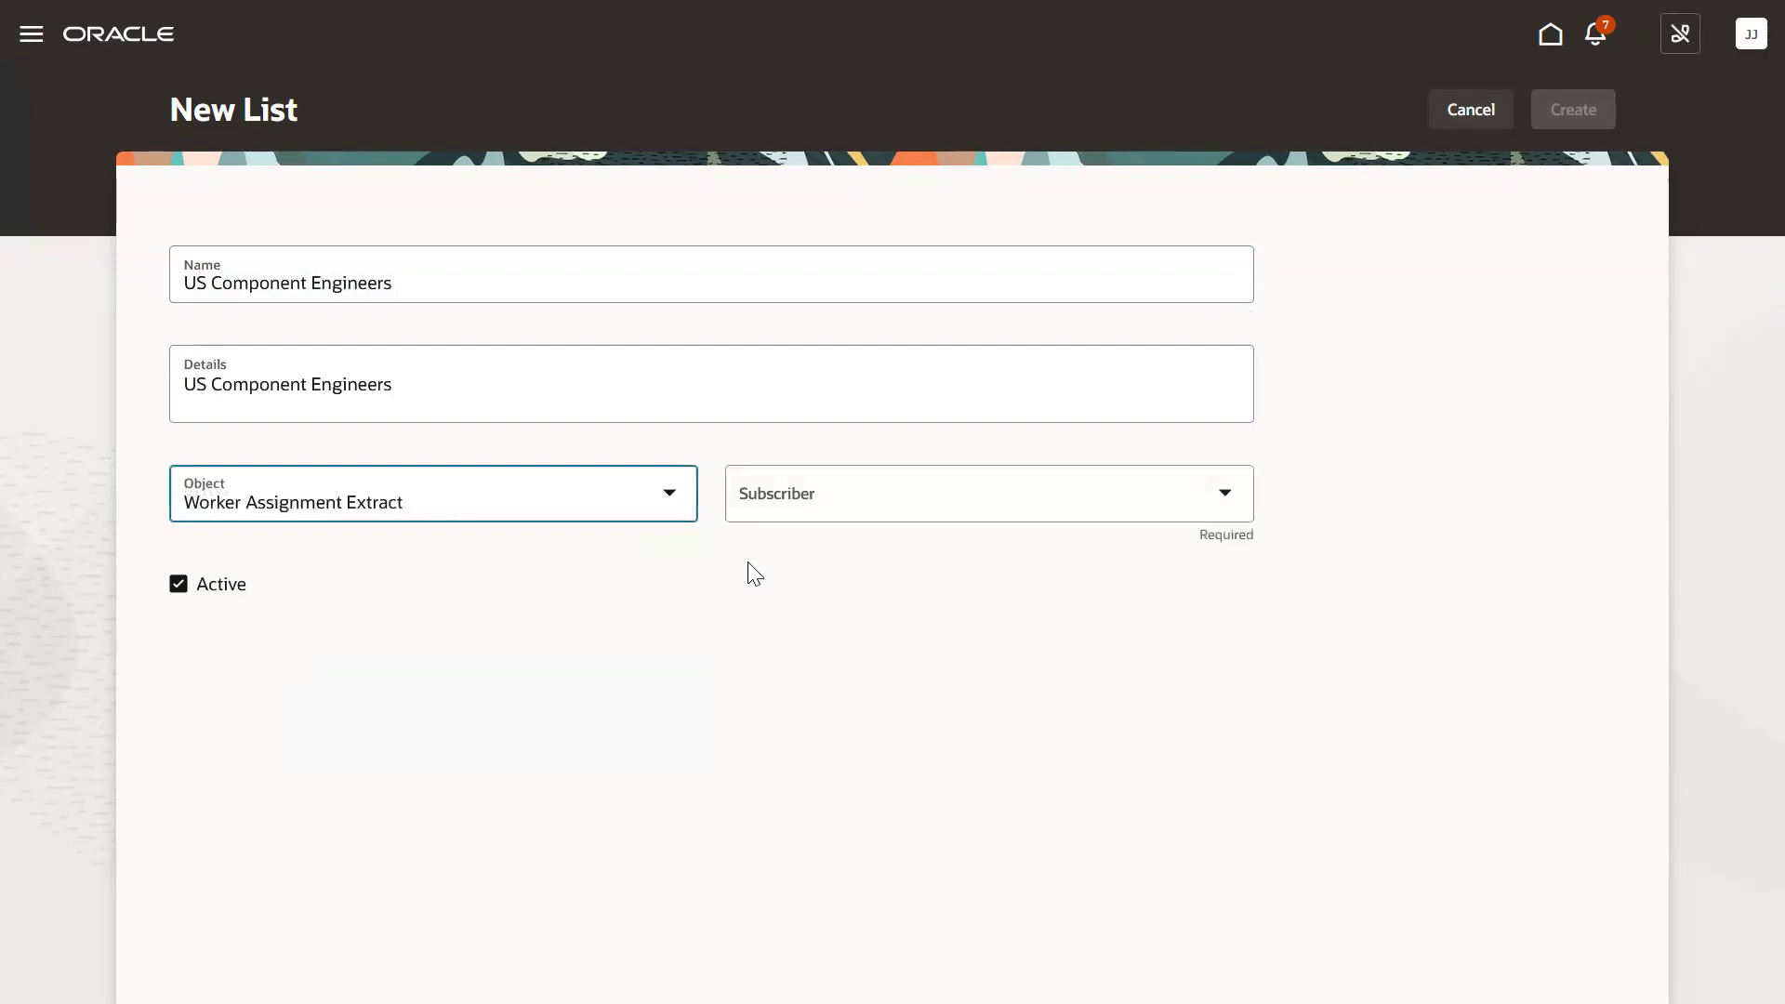
{"action": "left_click", "coordinate": [814, 506]}
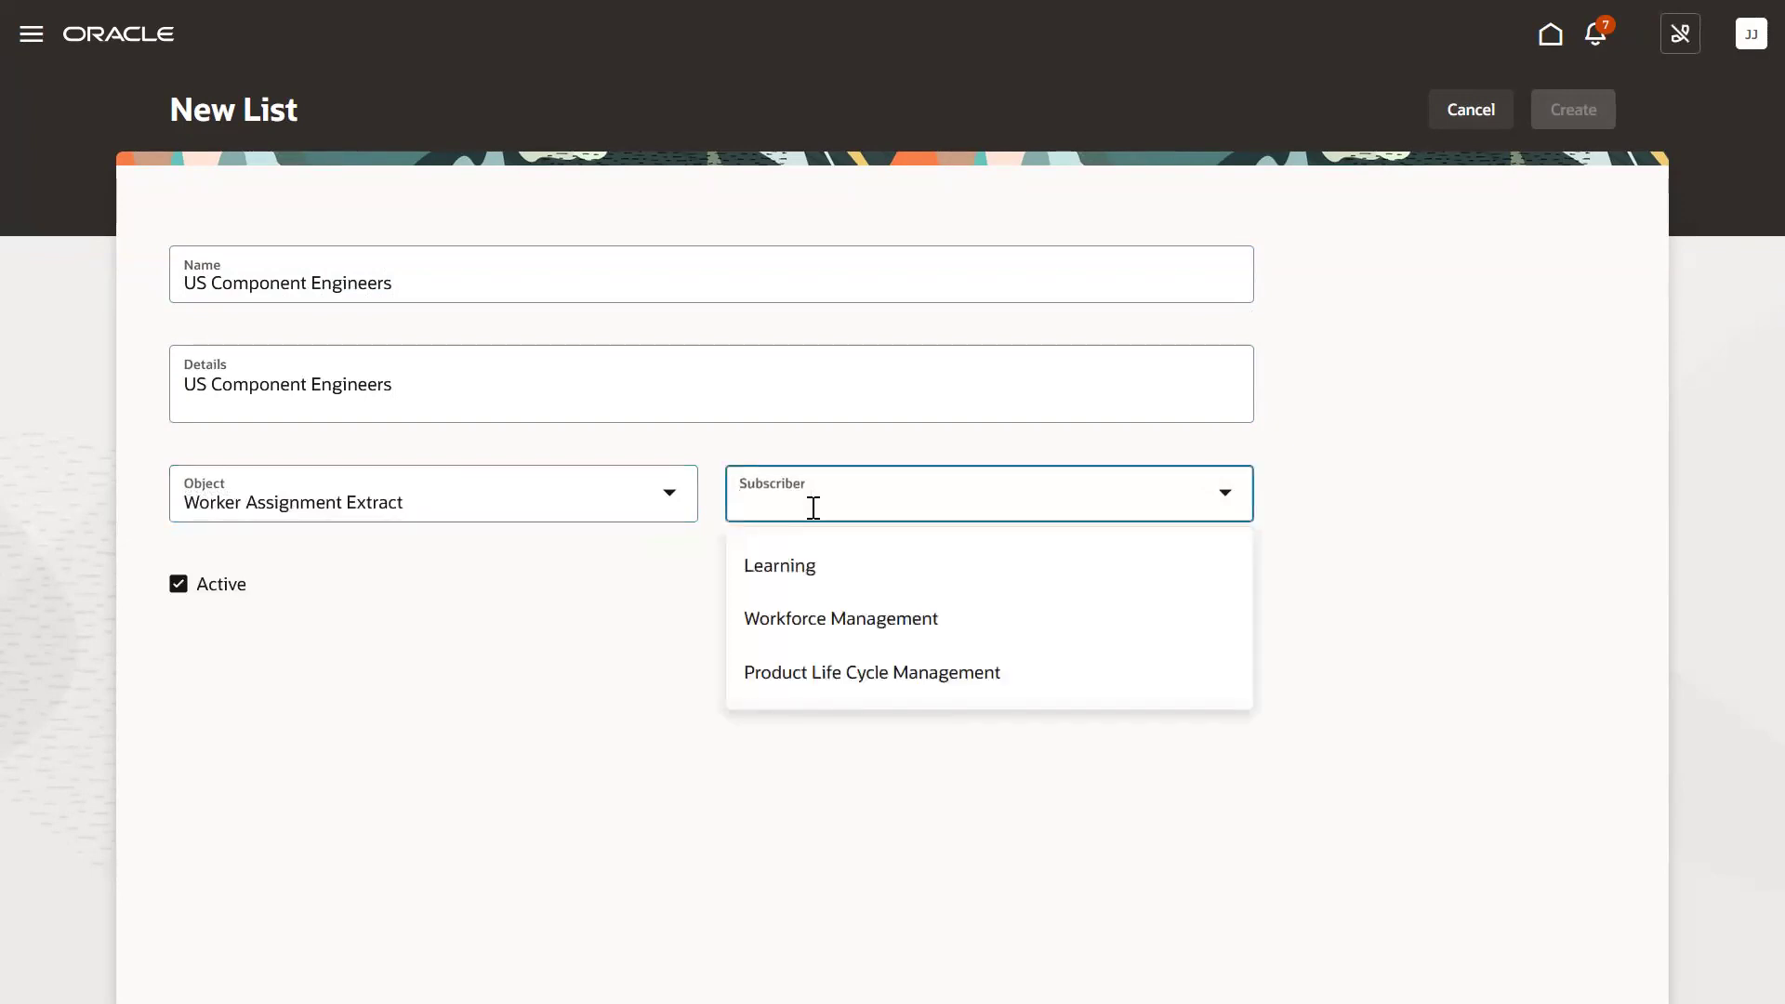
{"action": "left_click", "coordinate": [838, 673]}
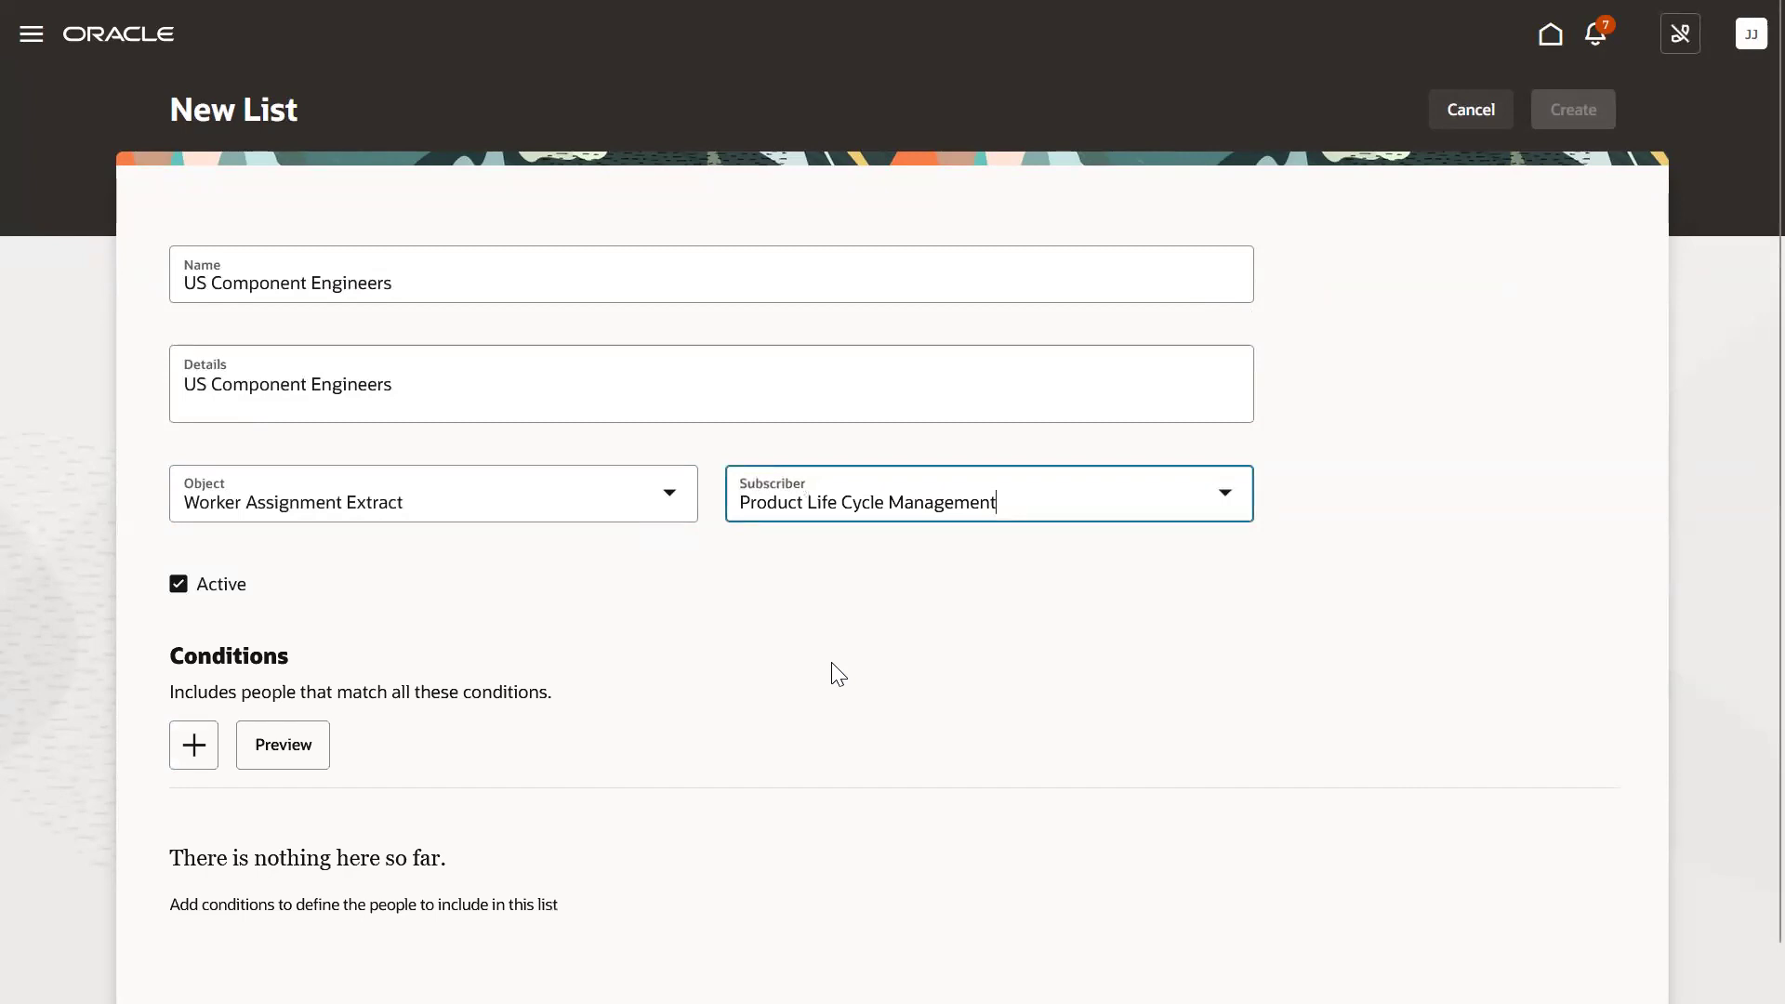
Add a condition: Location Name is one of 'US Location'.
{"action": "left_click", "coordinate": [195, 747]}
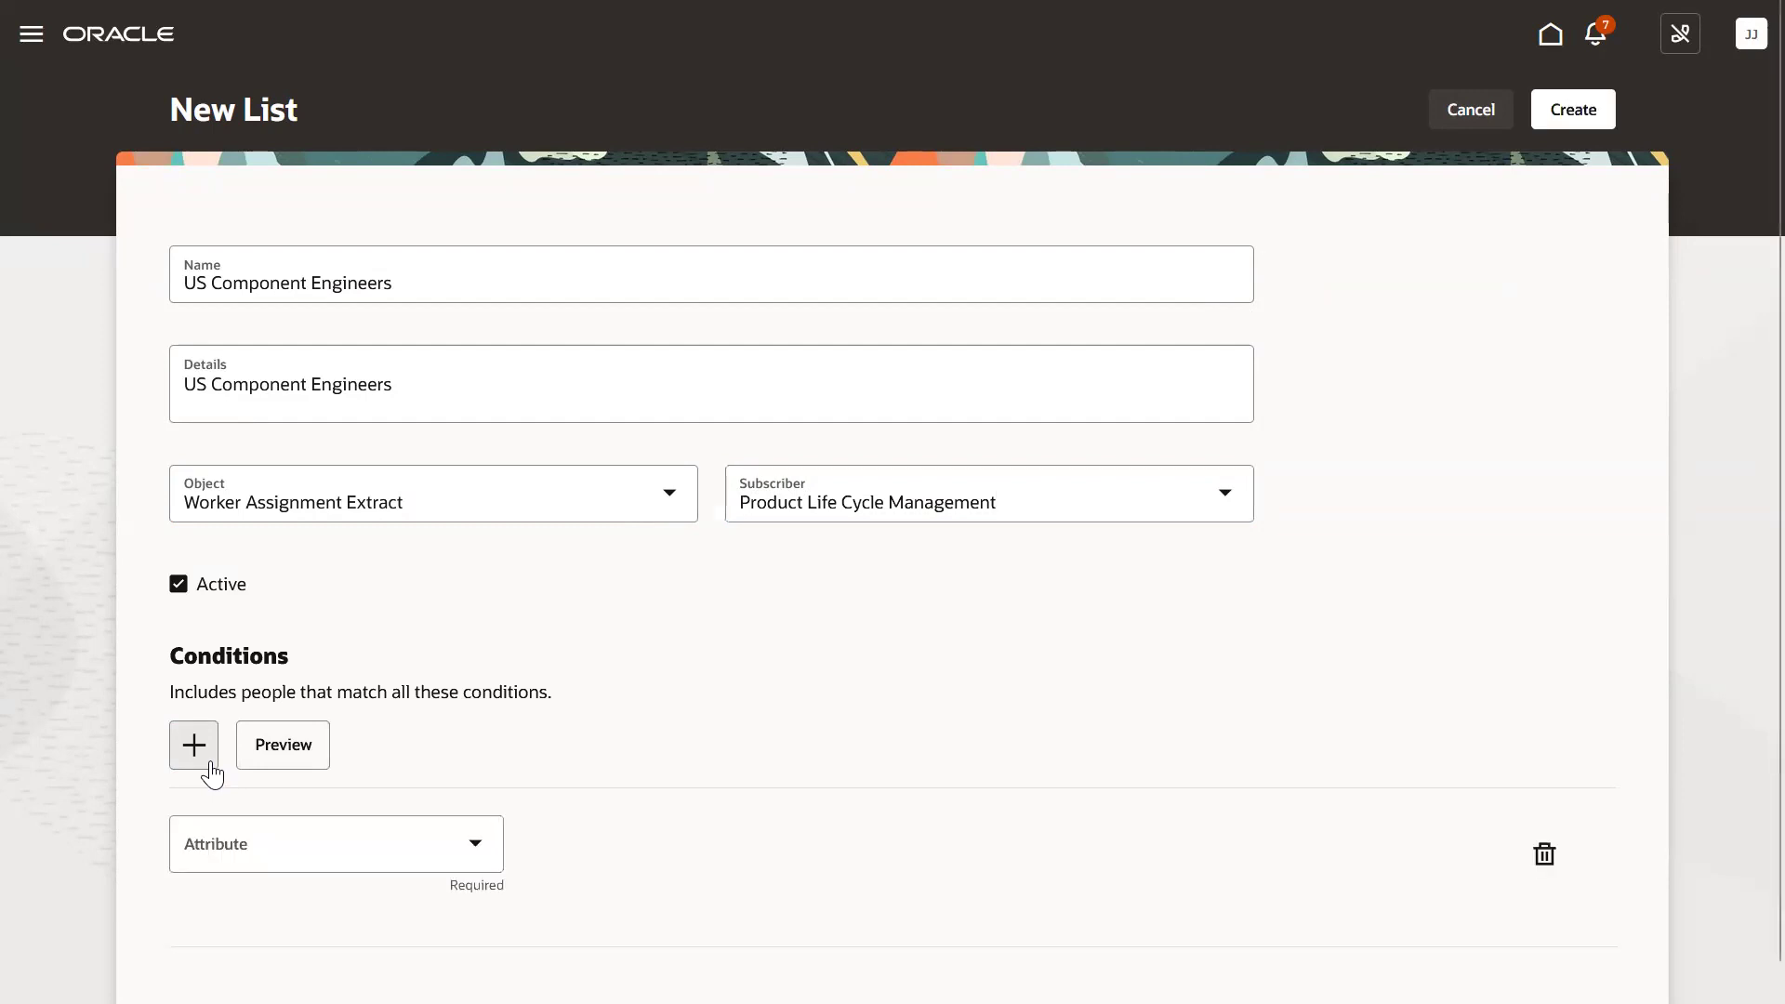
{"action": "left_click", "coordinate": [269, 833]}
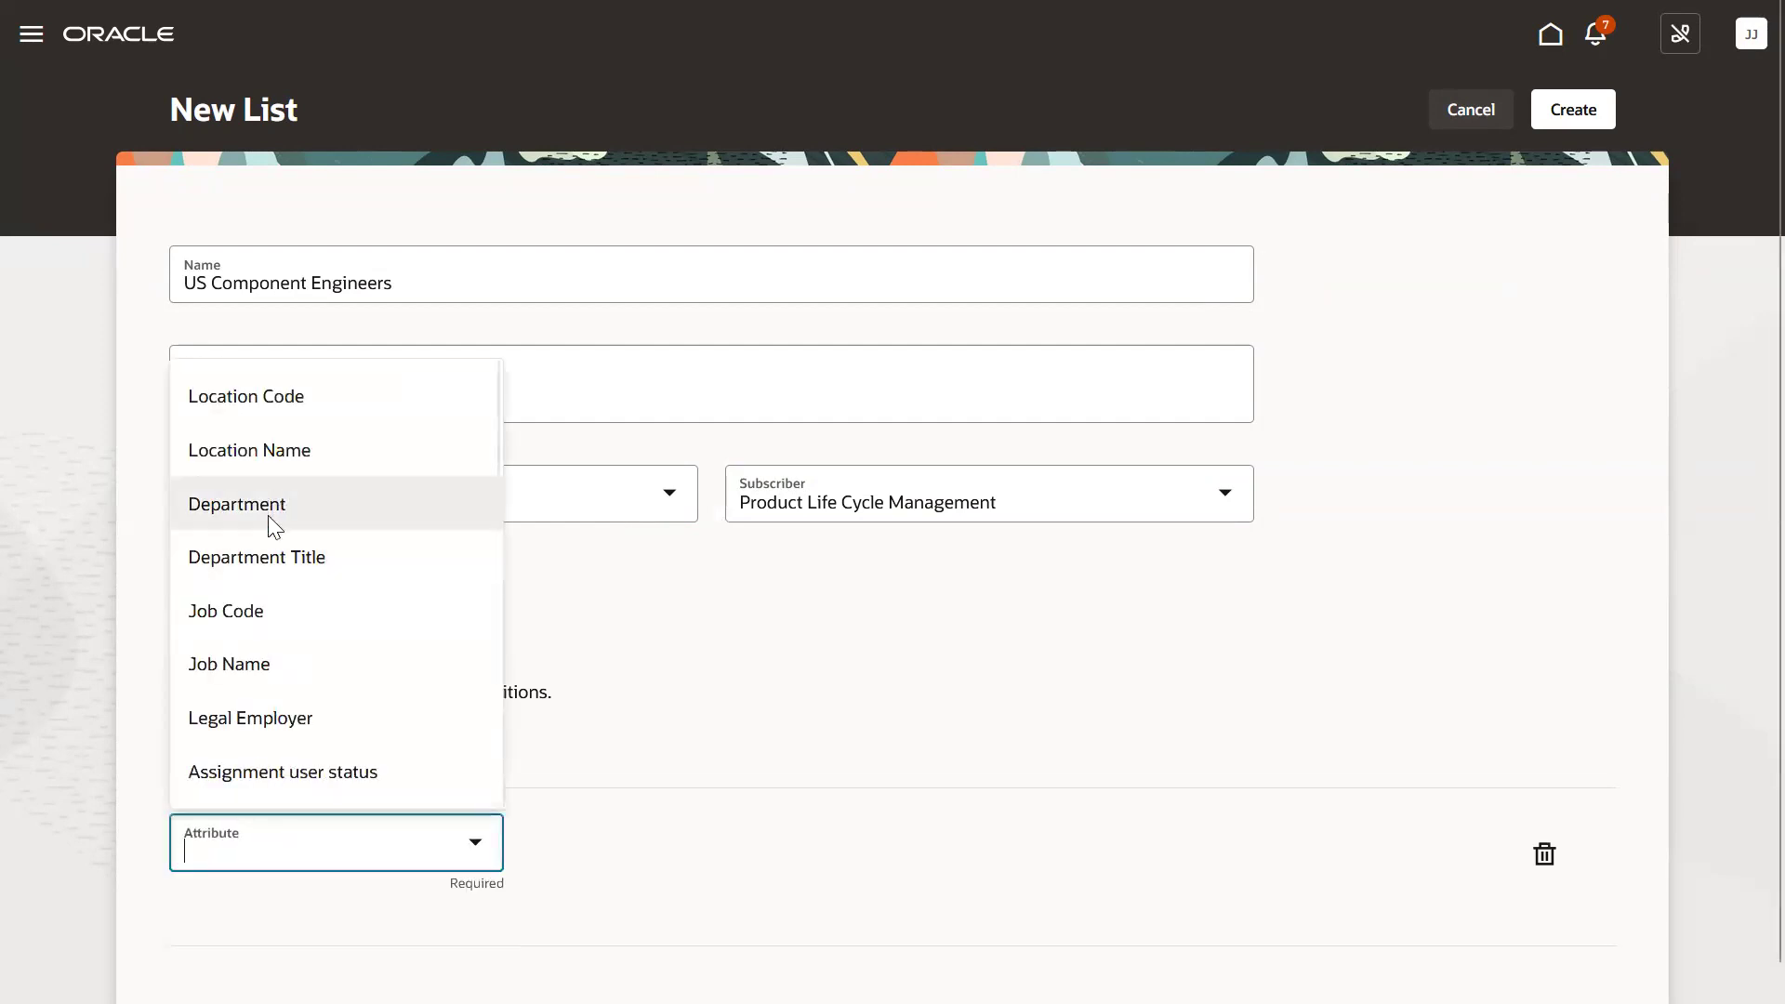
{"action": "left_click", "coordinate": [275, 457]}
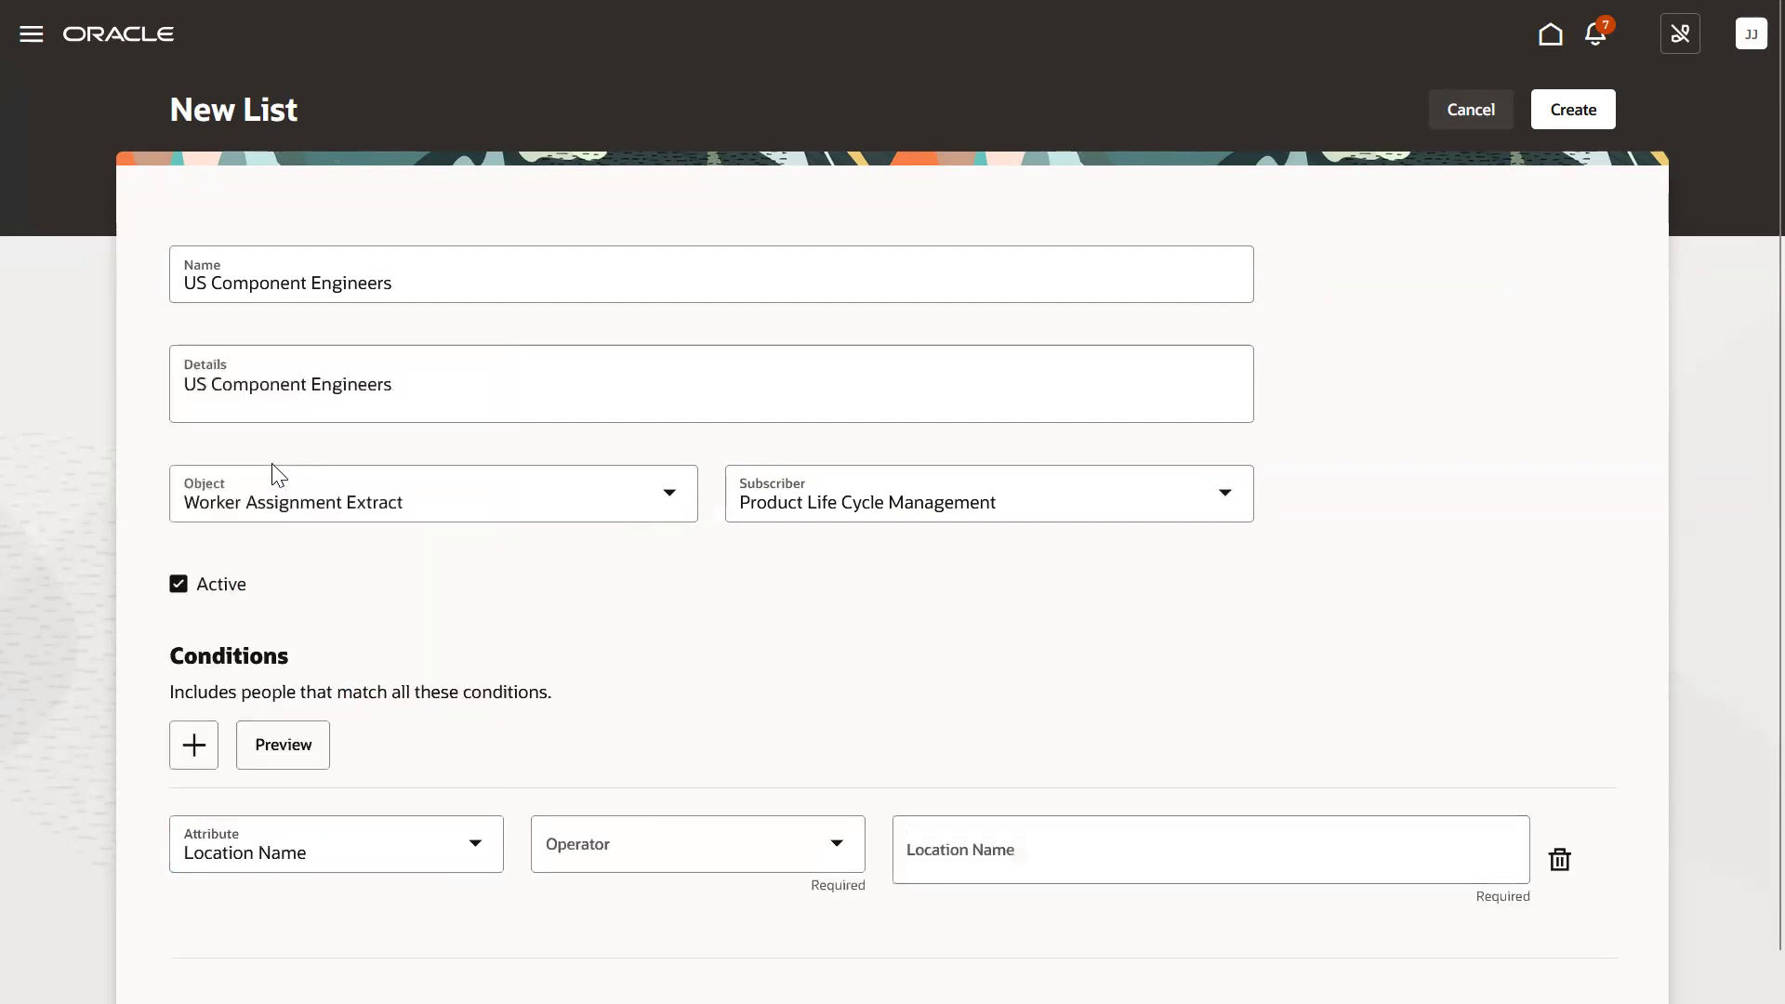
{"action": "left_click", "coordinate": [602, 840]}
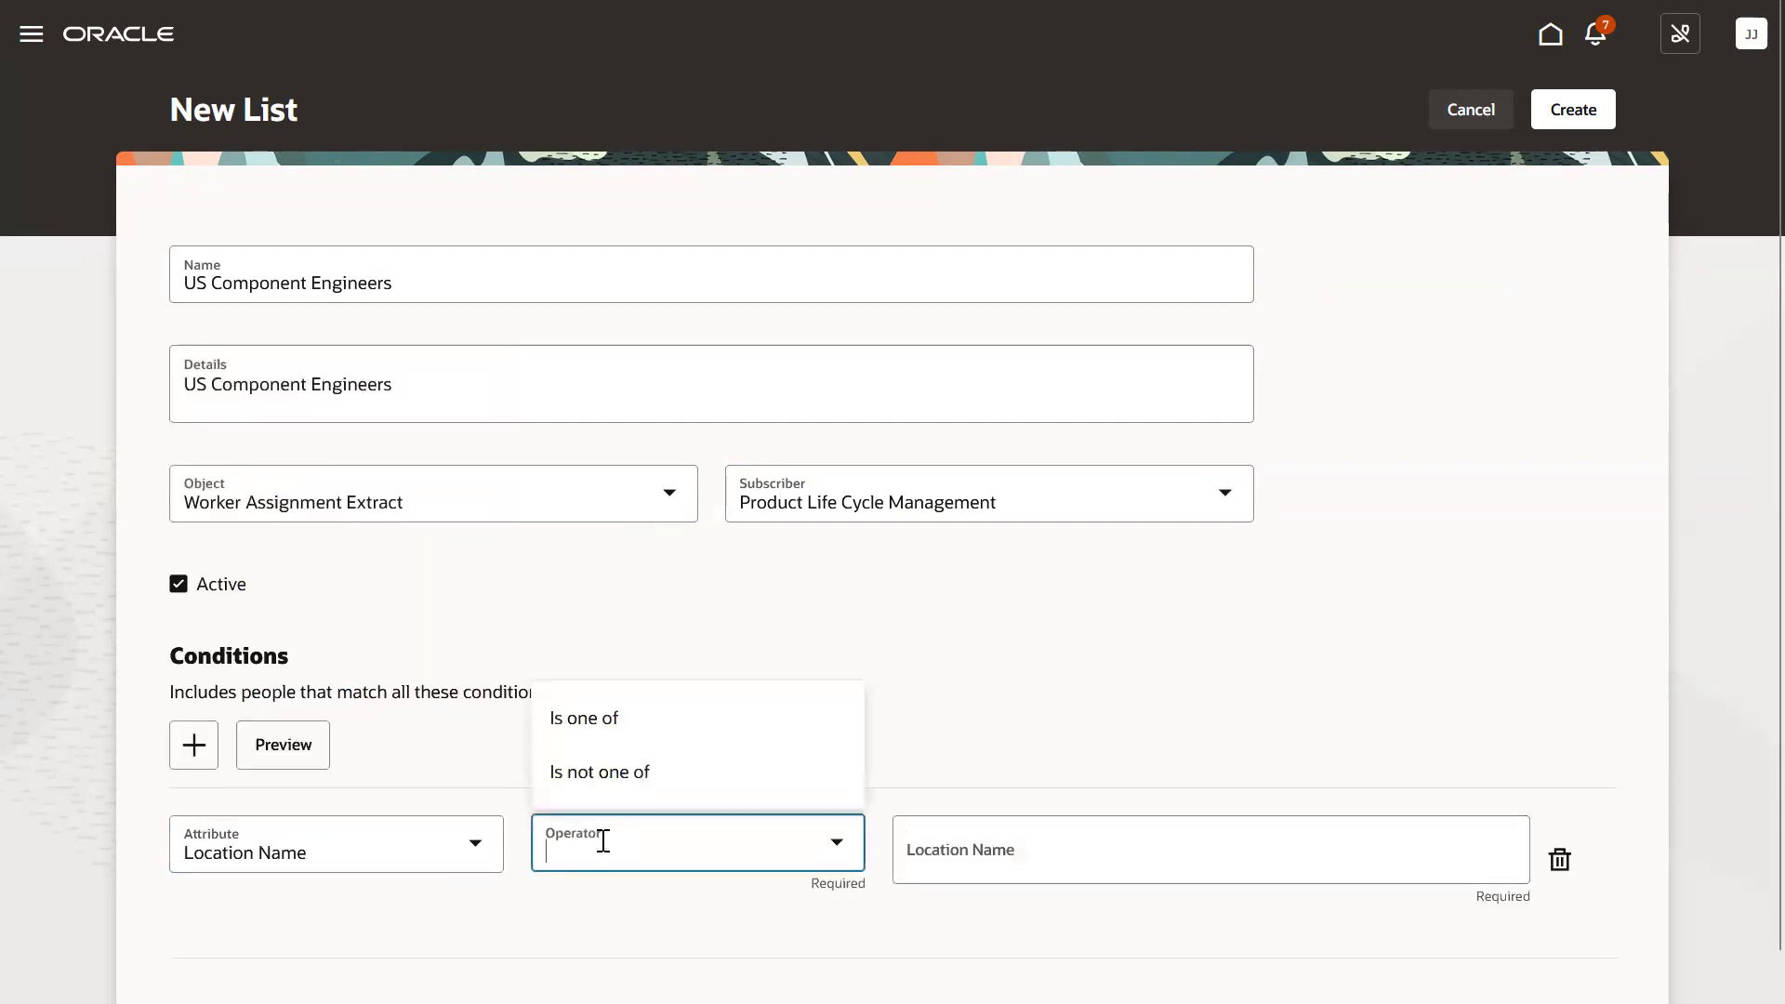
{"action": "left_click", "coordinate": [592, 712]}
{"action": "left_click", "coordinate": [1020, 852]}
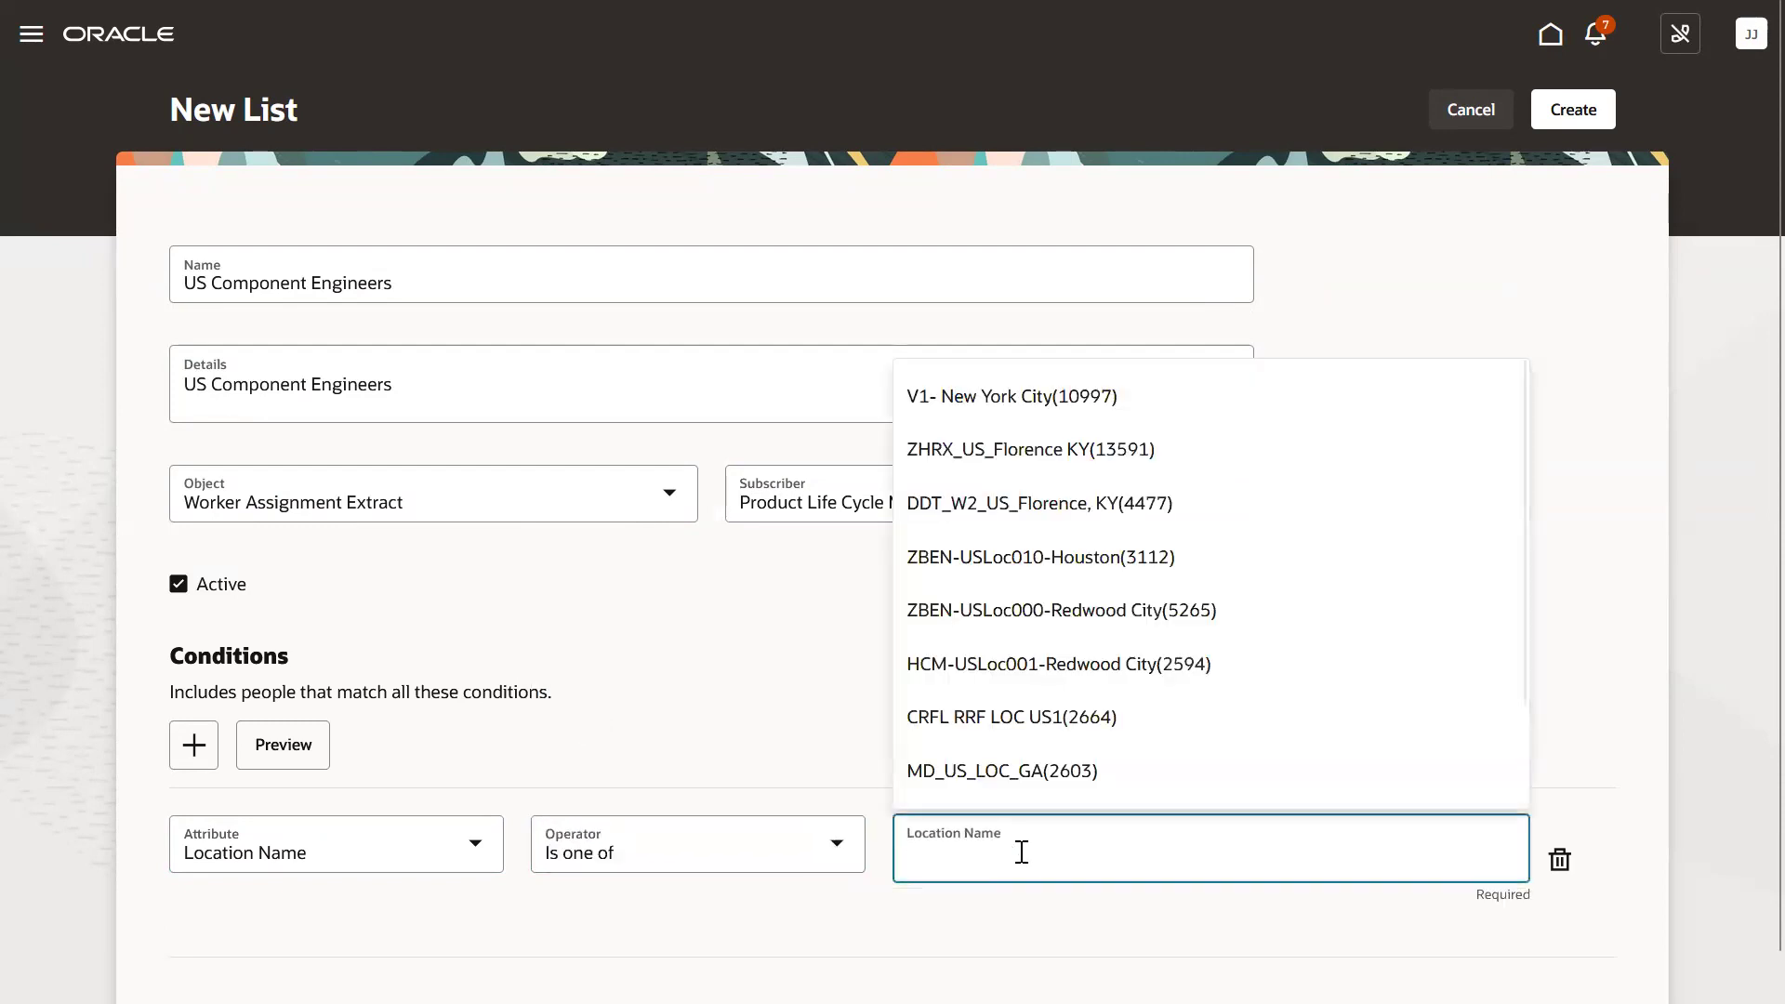
{"action": "left_click", "coordinate": [1021, 853]}
{"action": "type", "text": "us"}
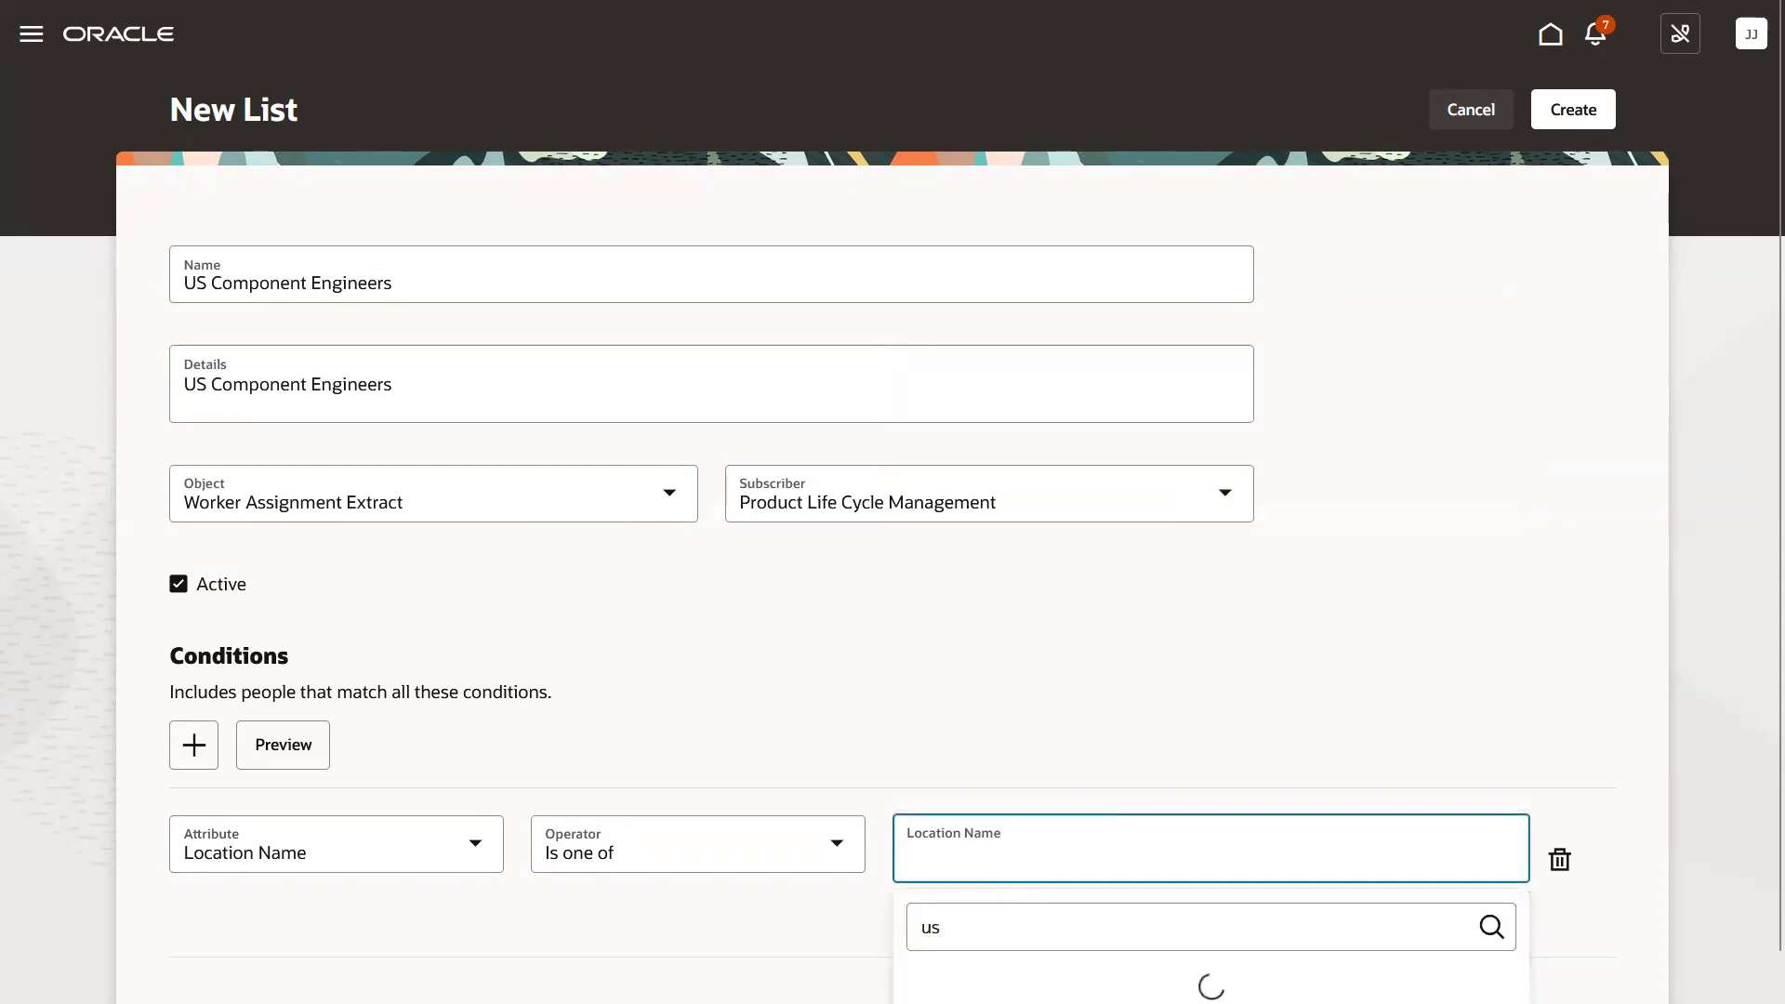
{"action": "type", "text": " location"}
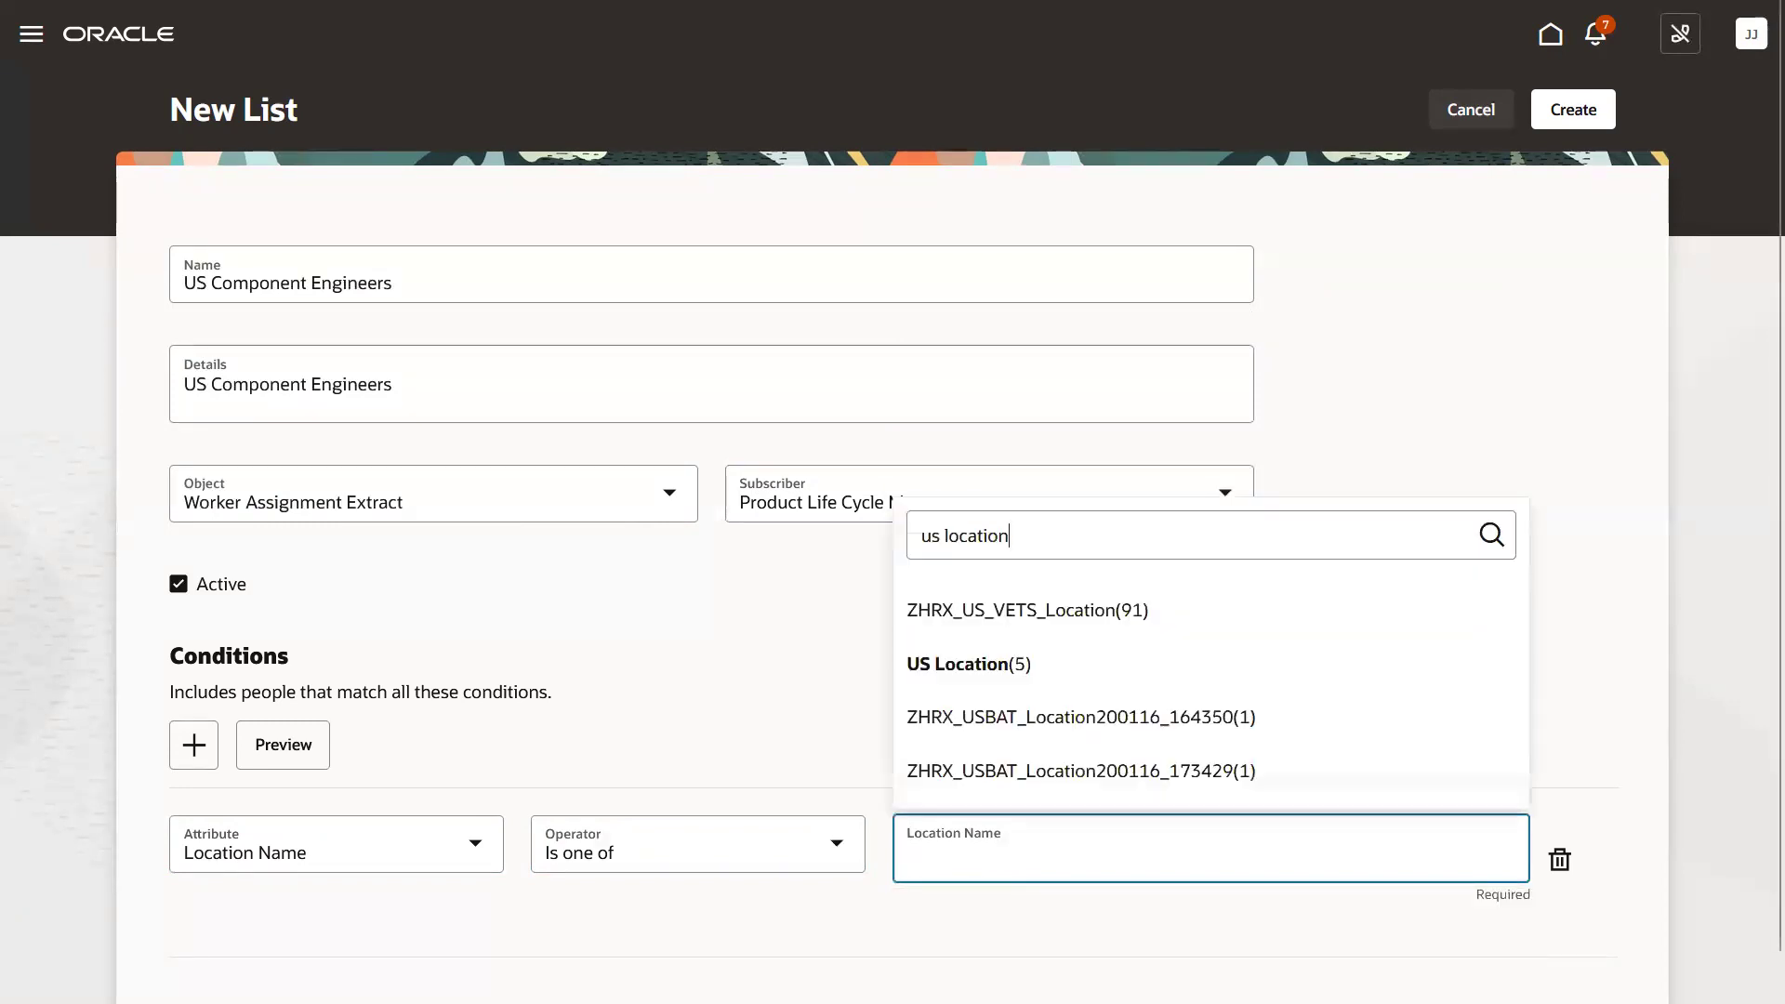
{"action": "left_click", "coordinate": [954, 662]}
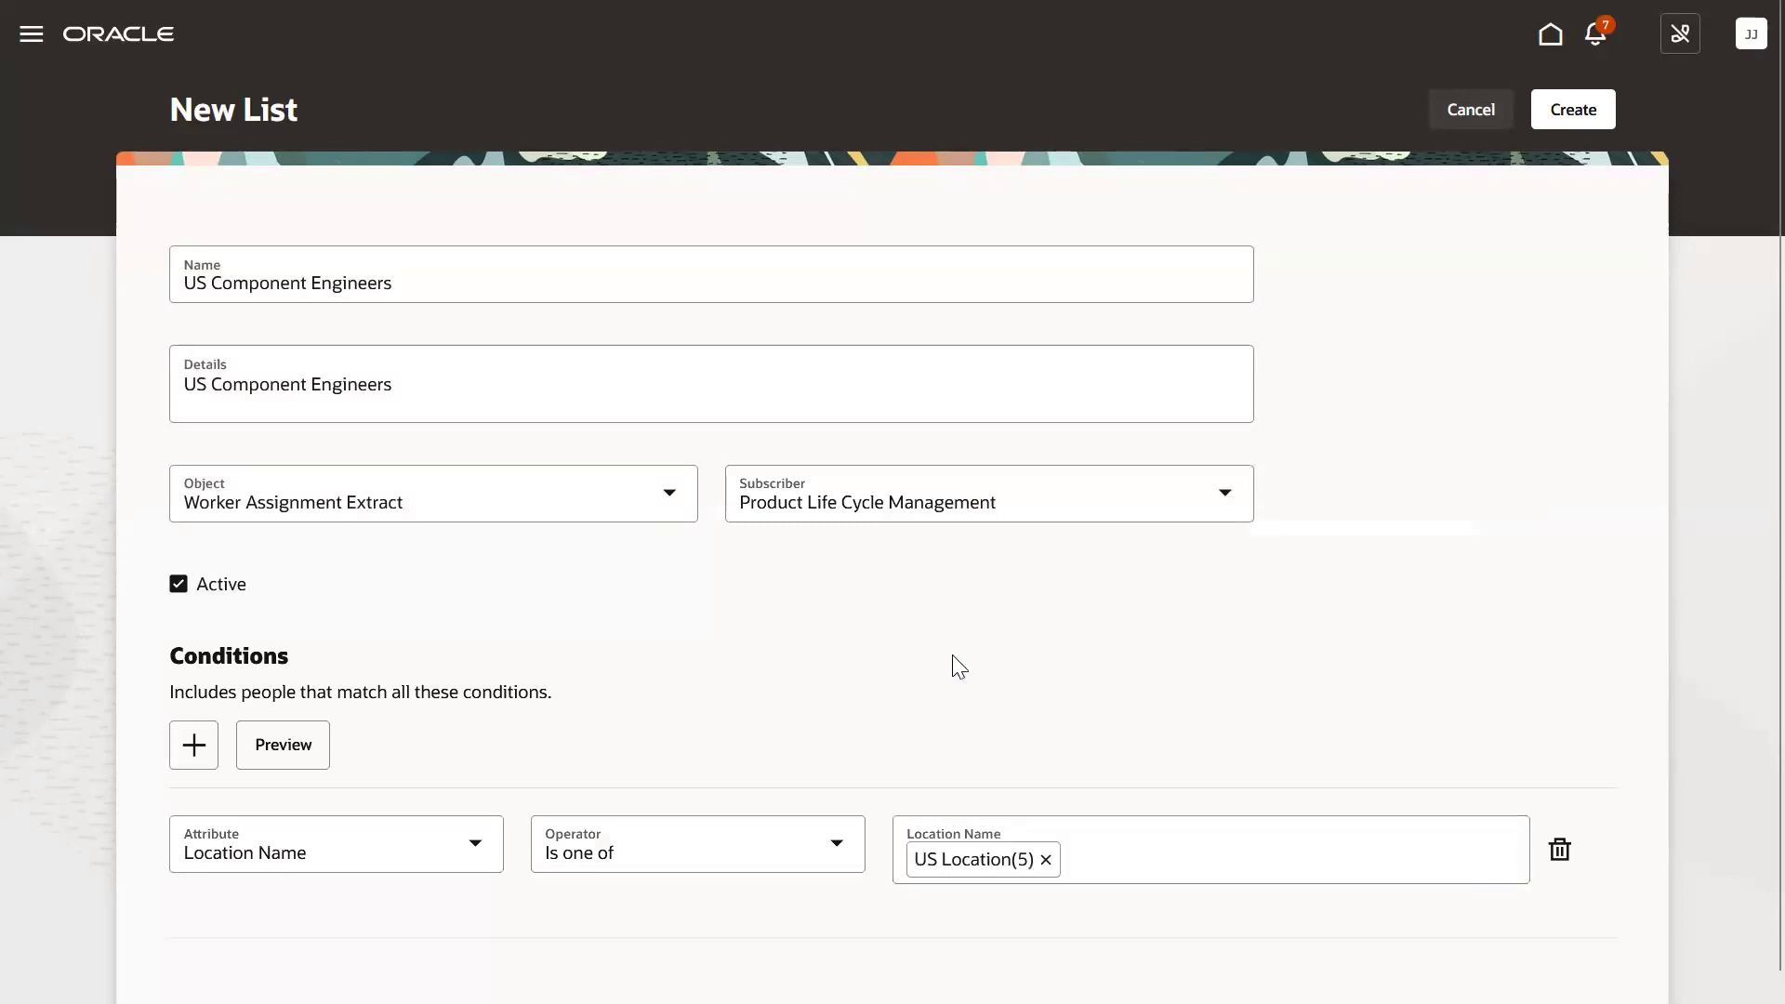
Add a second condition: Department is one of 'Engineering R+D'.
{"action": "left_click", "coordinate": [194, 744]}
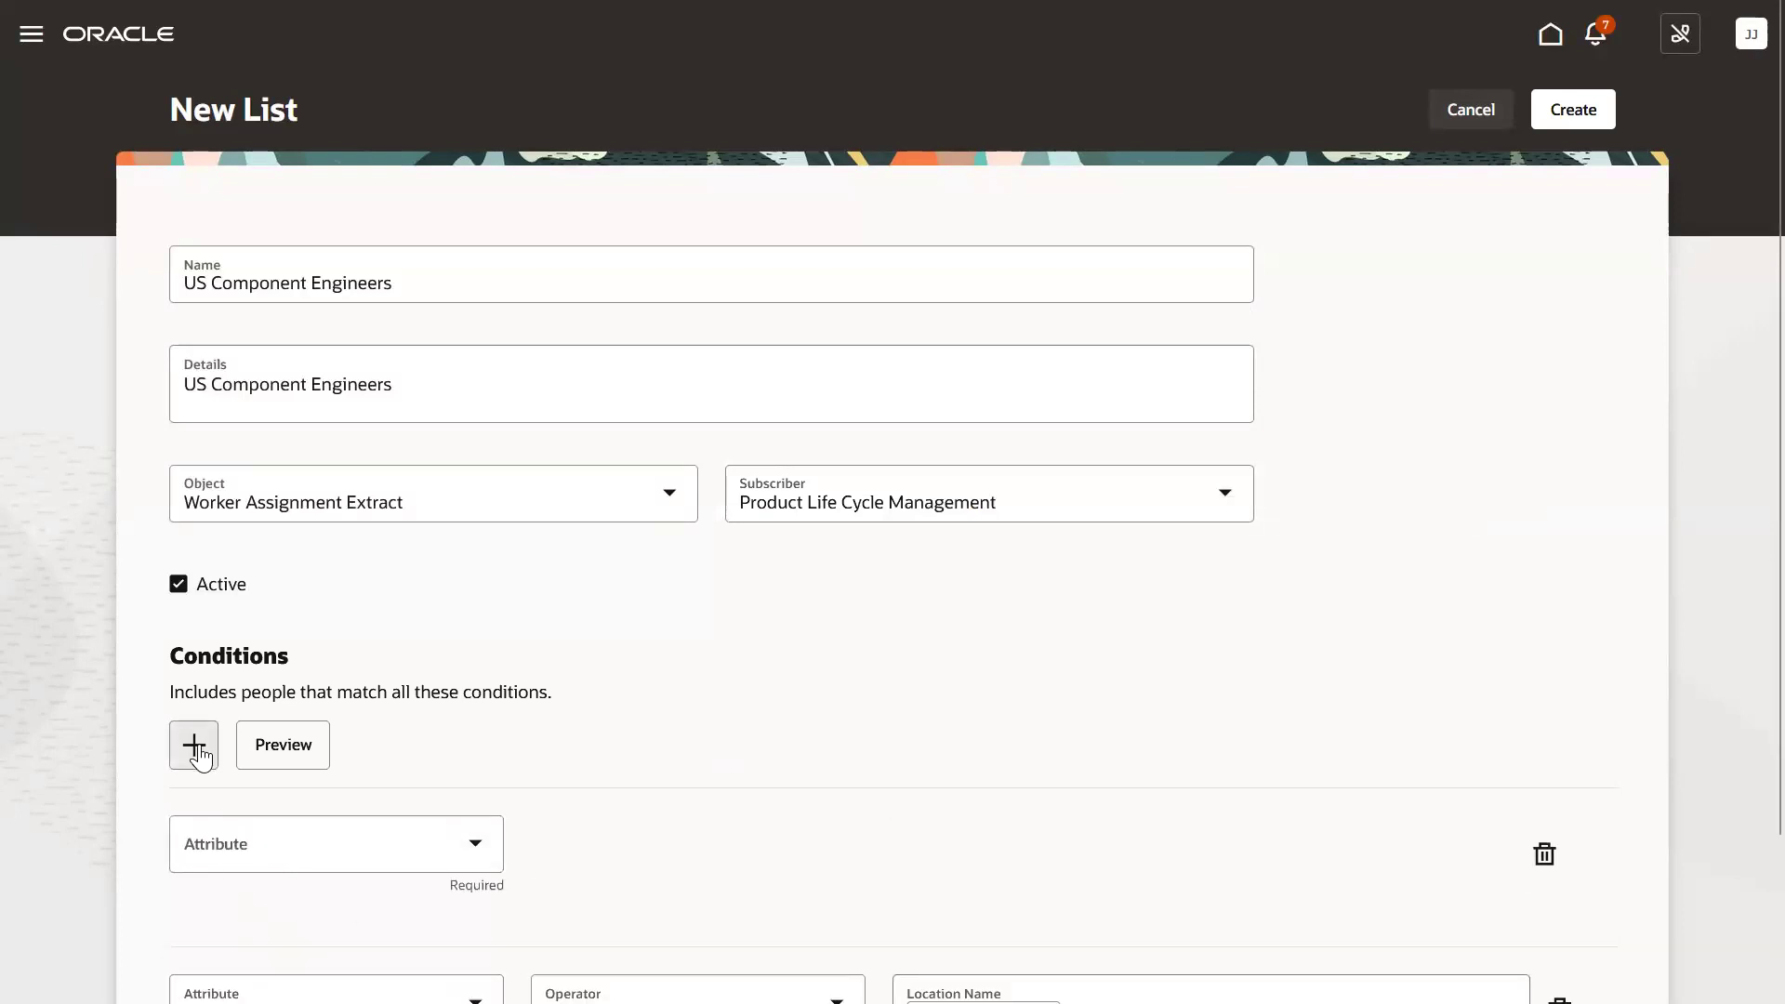
{"action": "left_click", "coordinate": [285, 848]}
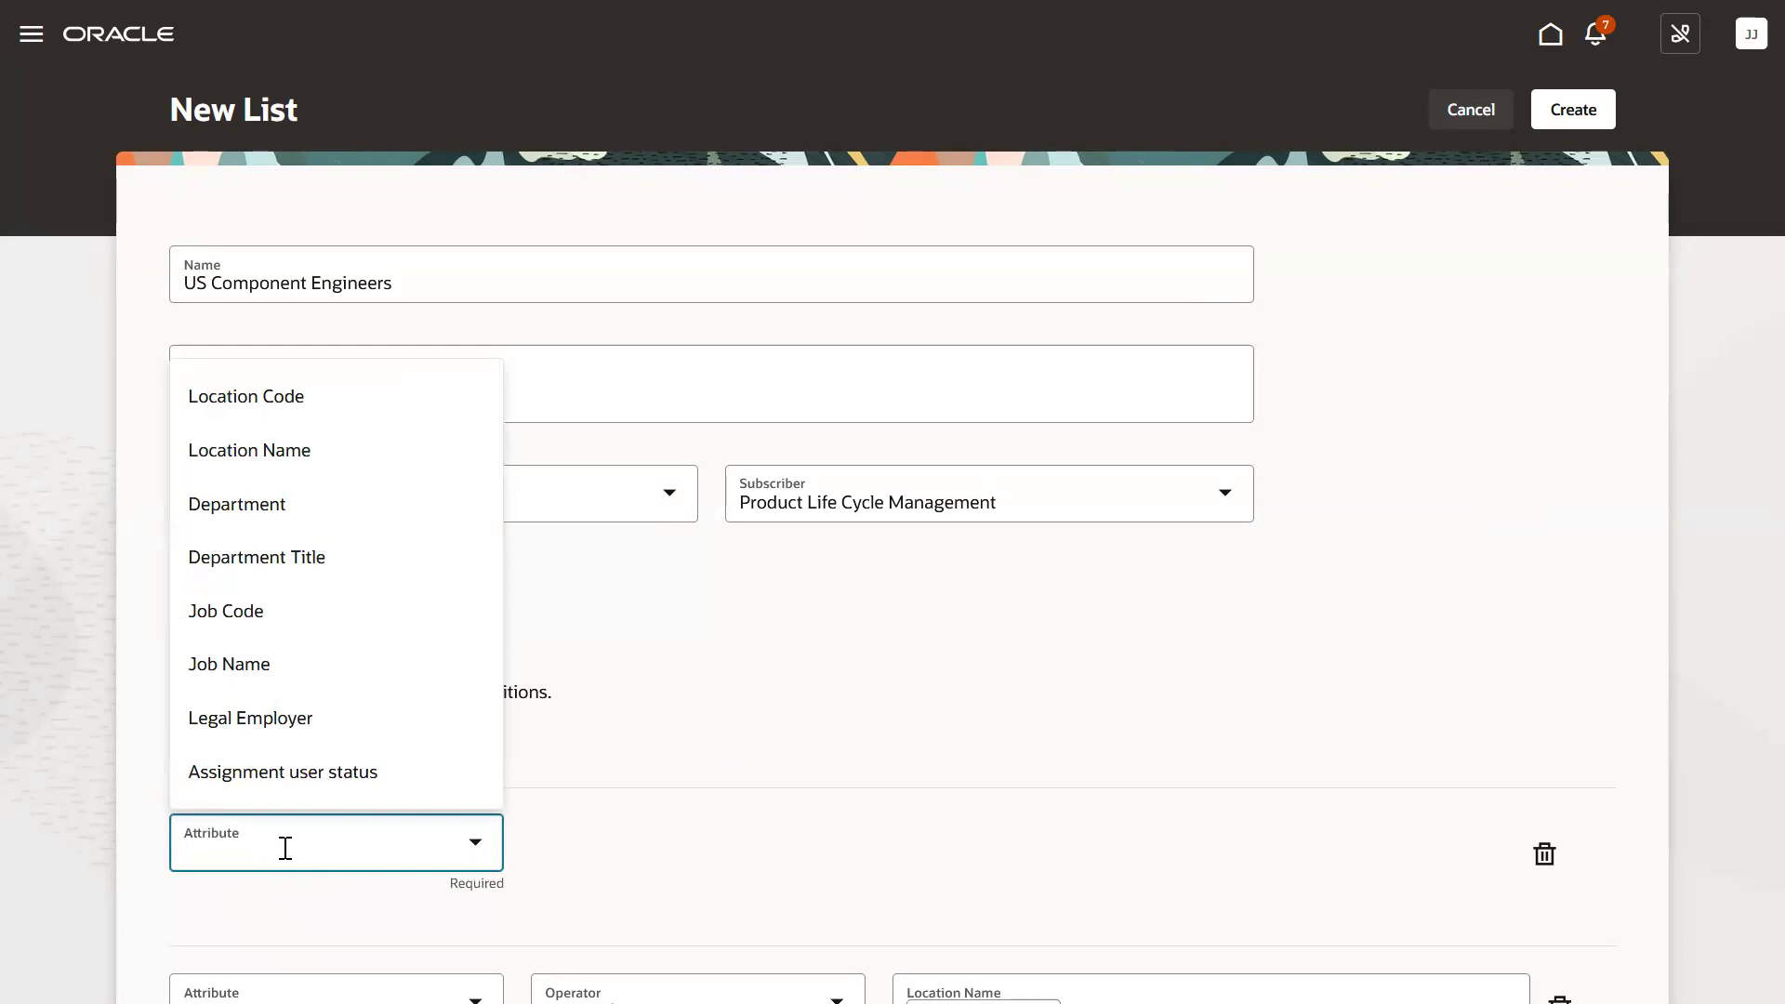
{"action": "left_click", "coordinate": [259, 506]}
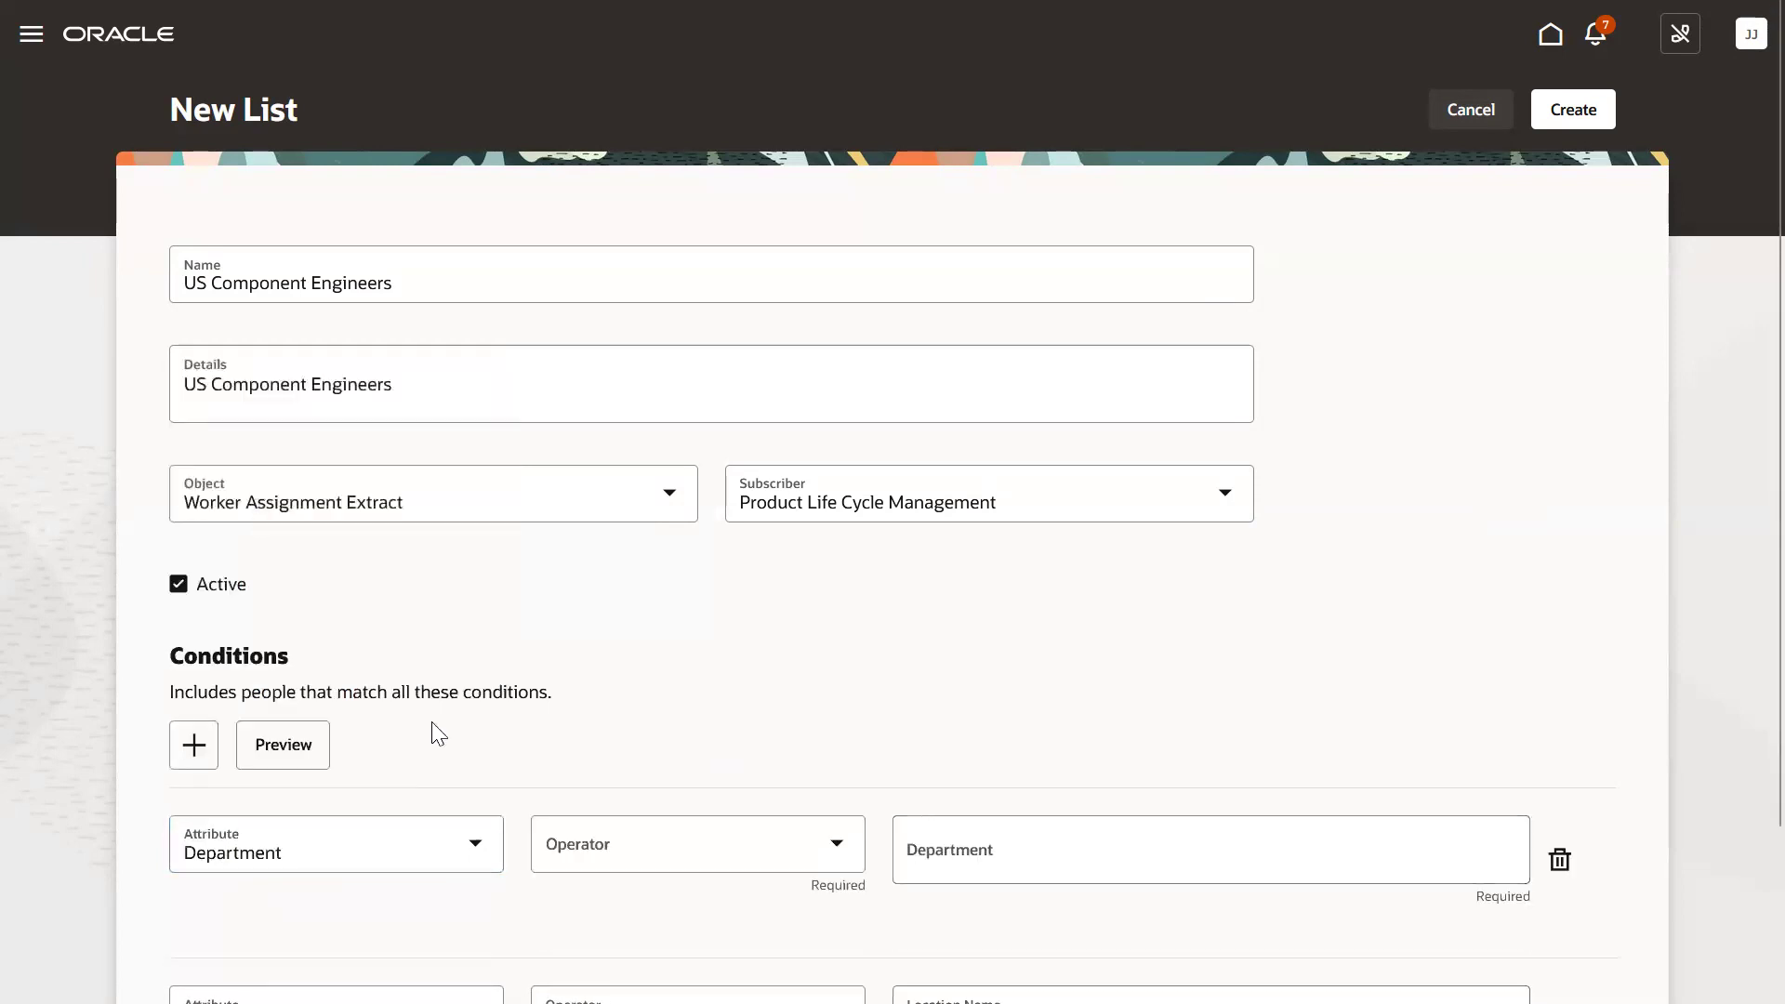
{"action": "left_click", "coordinate": [595, 846]}
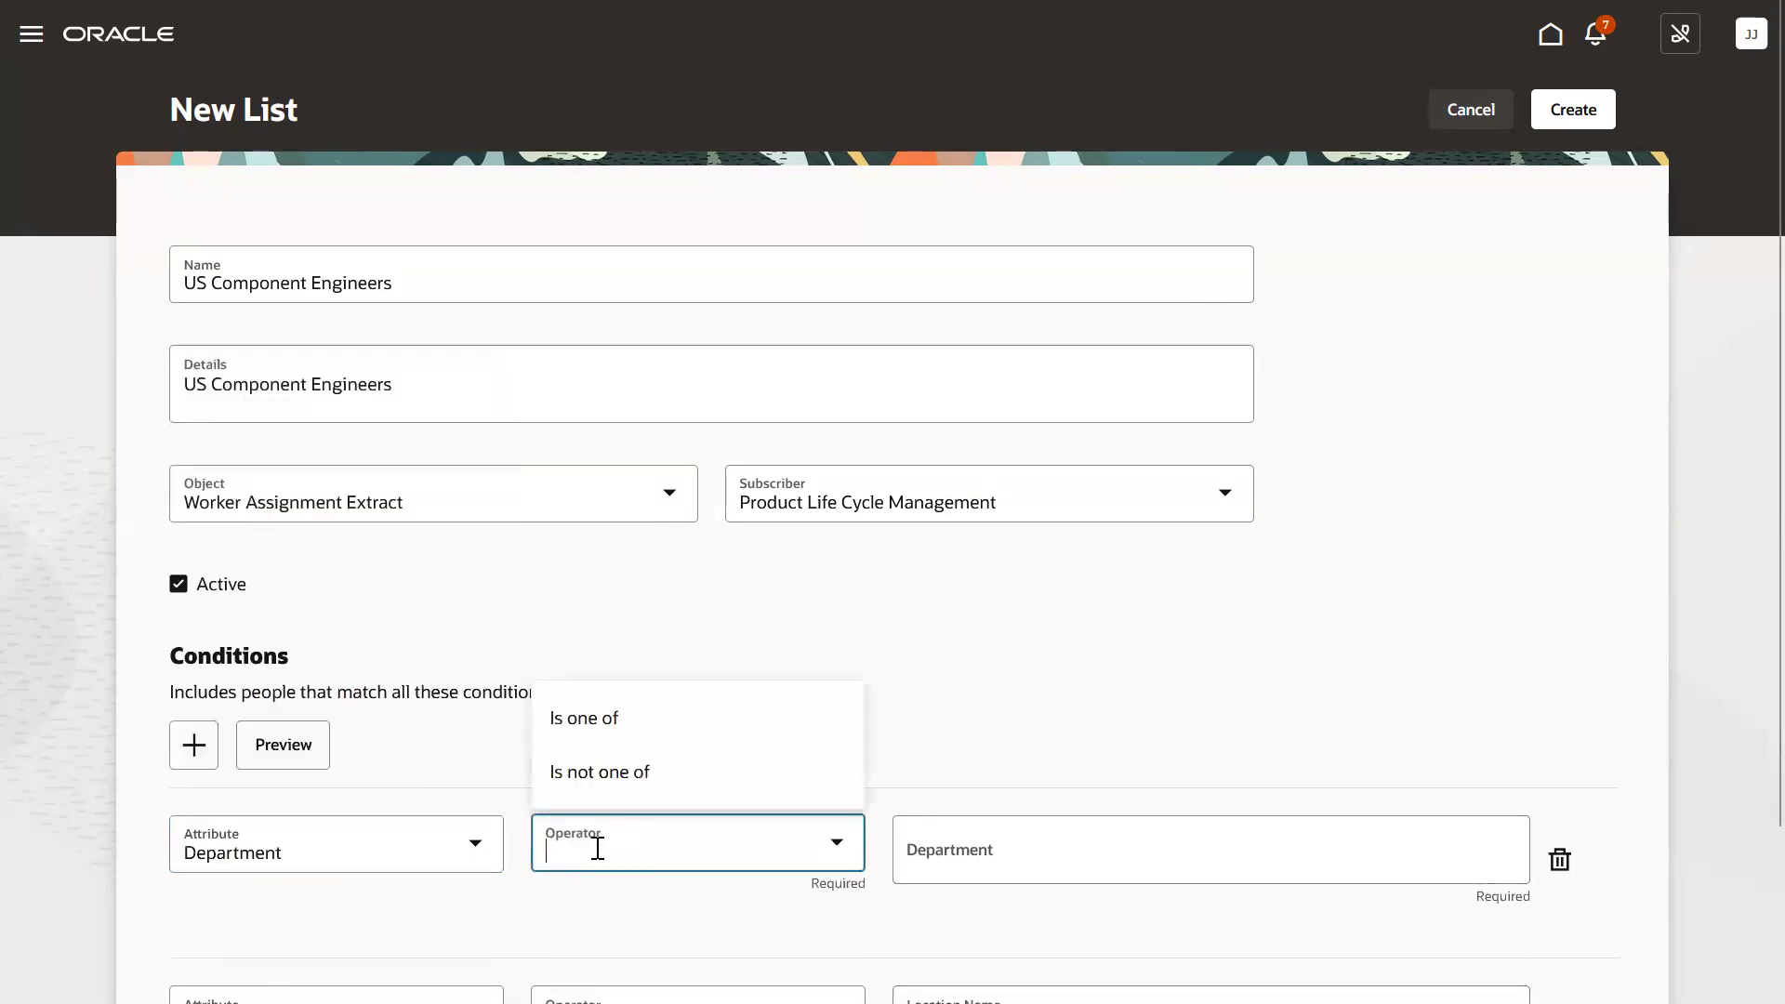
{"action": "left_click", "coordinate": [607, 721]}
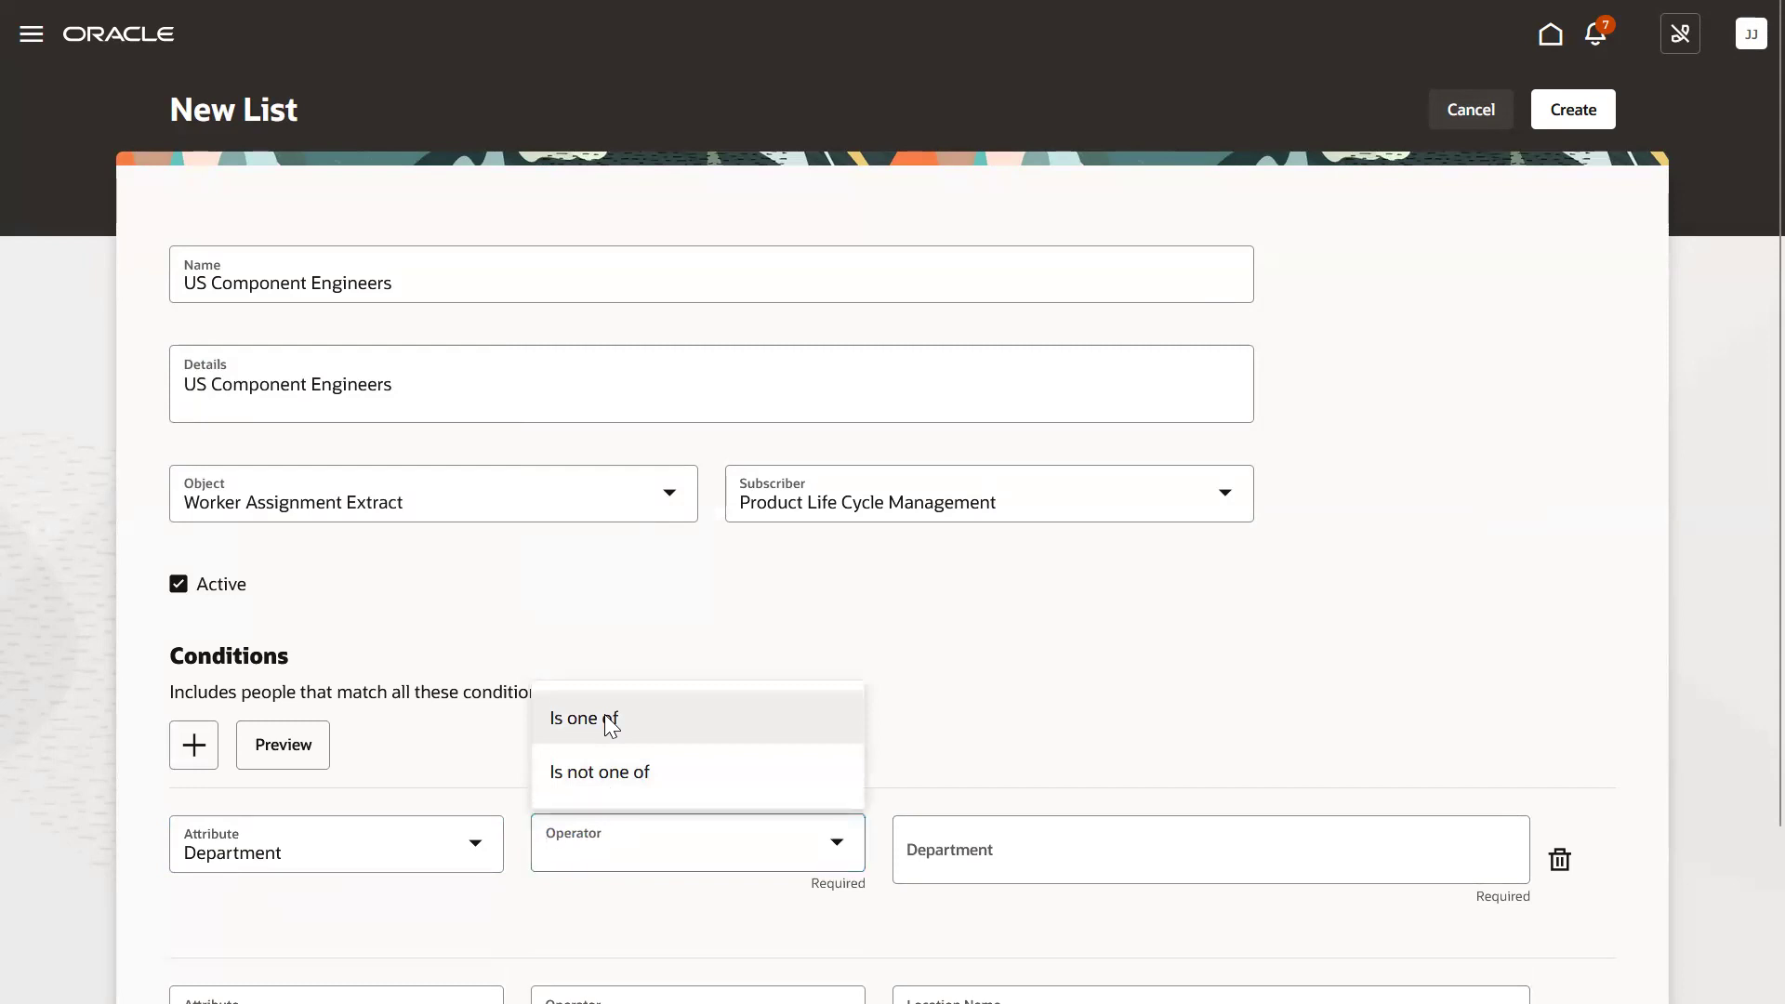
{"action": "left_click", "coordinate": [954, 863]}
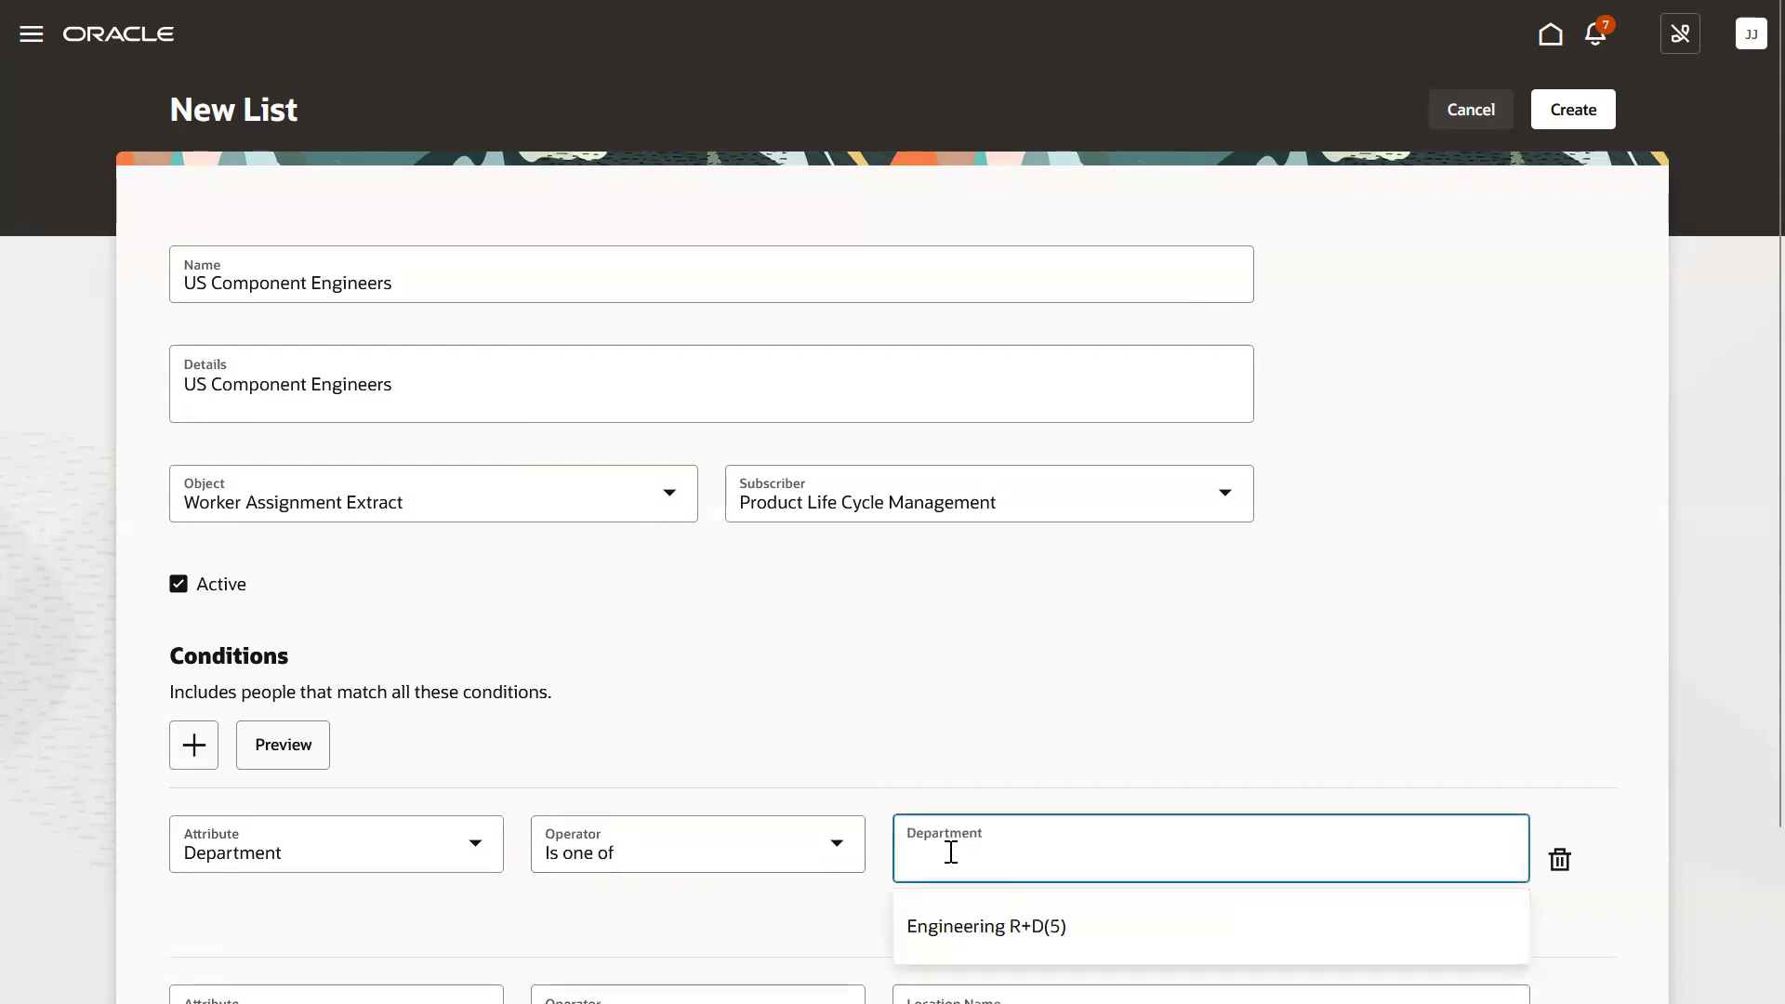
{"action": "left_click", "coordinate": [966, 927]}
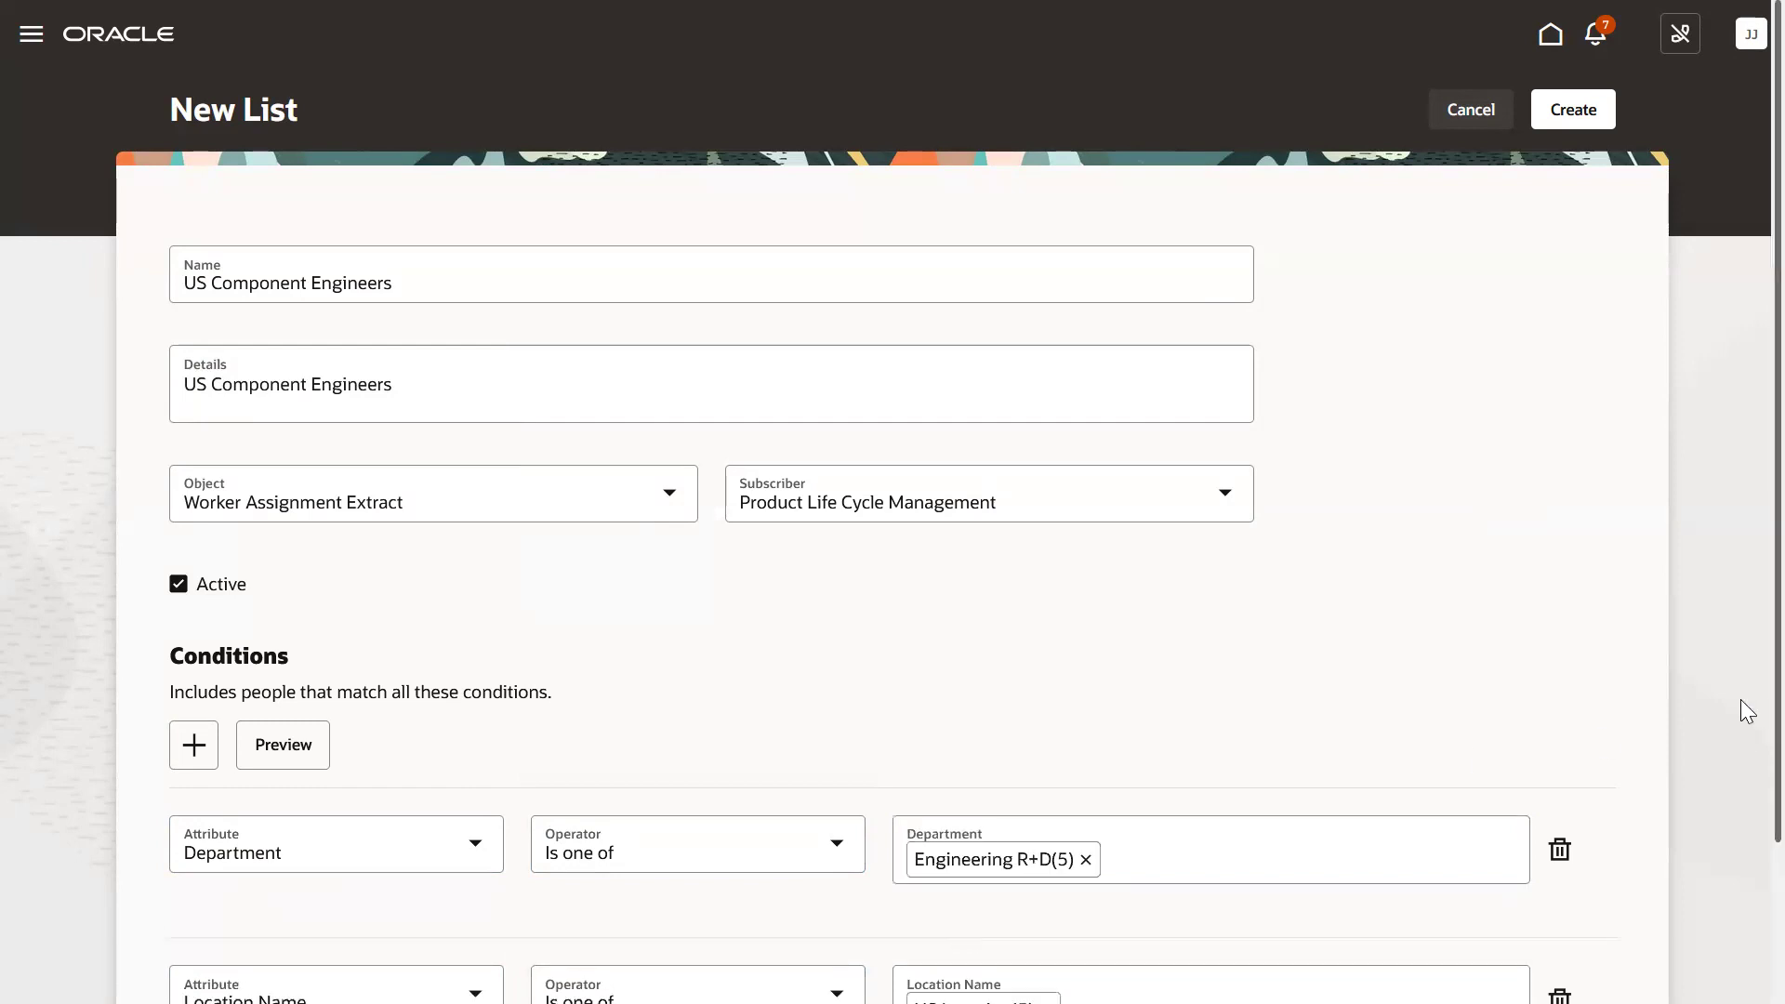
{"action": "scroll", "coordinate": [1740, 735], "scroll_direction": "down", "scroll_amount": 1}
Review the two conditions and create the US Component Engineers list.
{"action": "mouse_move", "coordinate": [1740, 756]}
{"action": "left_mouse_down"}
{"action": "mouse_move", "coordinate": [1740, 736]}
{"action": "mouse_move", "coordinate": [1740, 781]}
{"action": "left_mouse_up"}
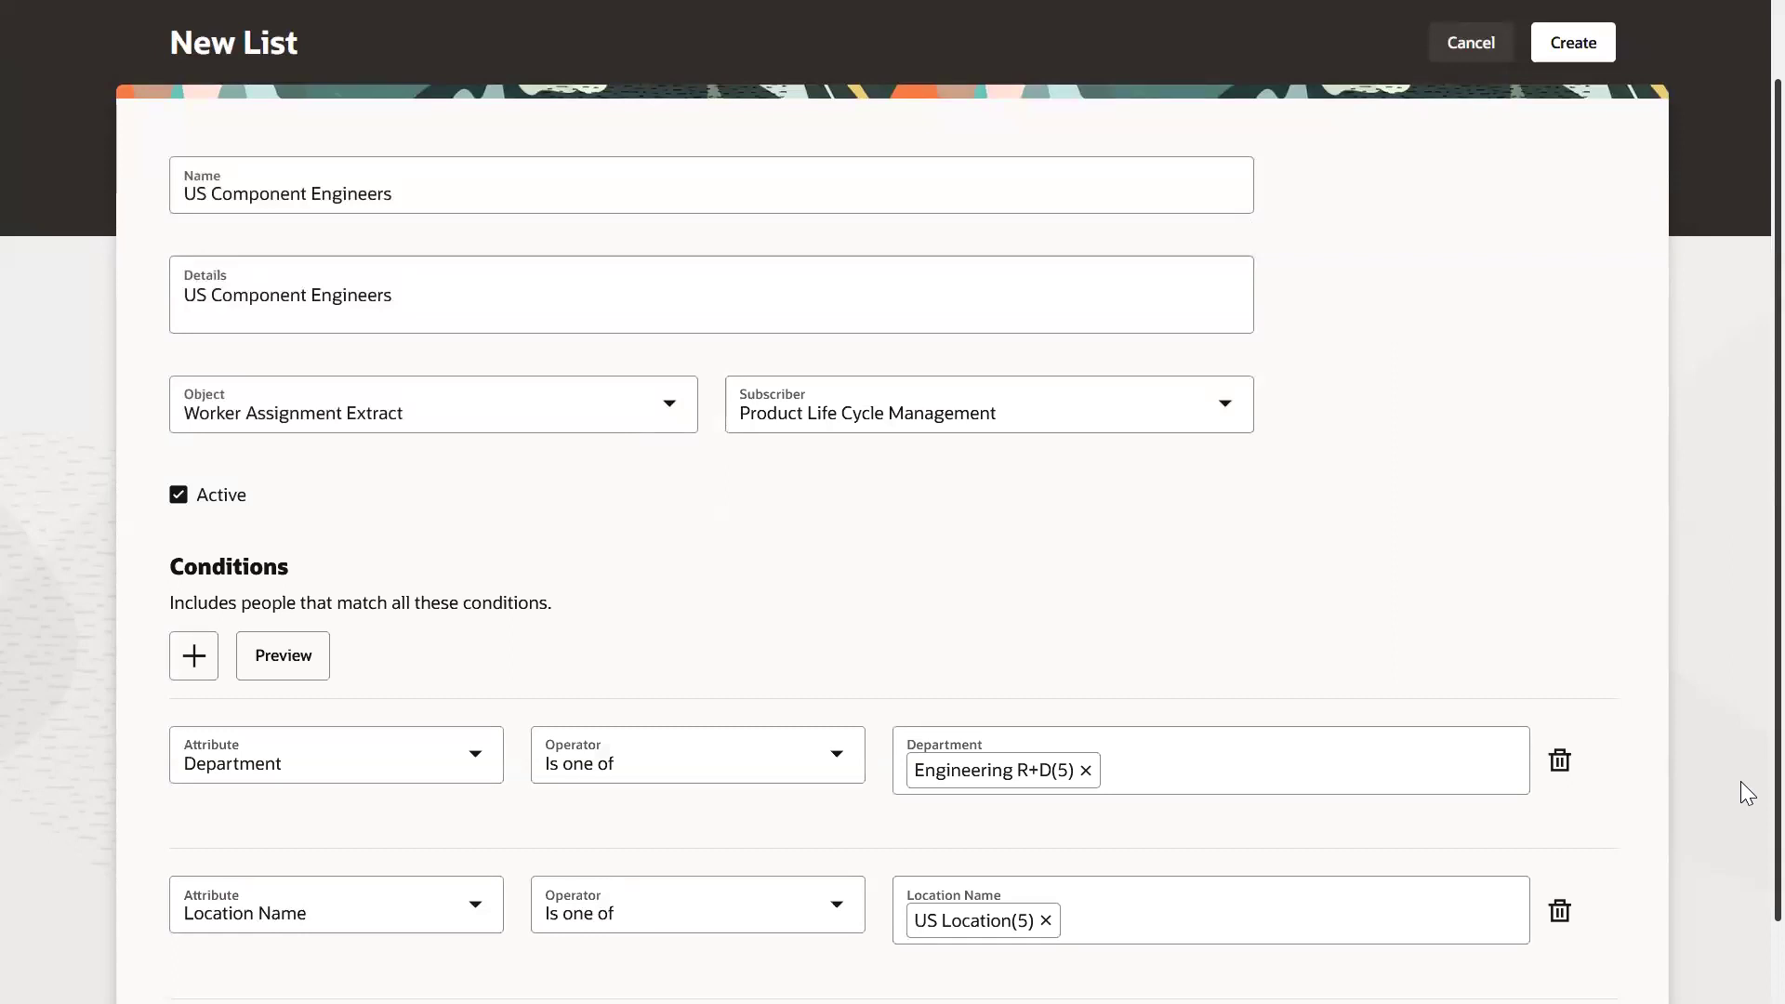
{"action": "left_click_drag", "start_coordinate": [1740, 780], "coordinate": [1741, 537]}
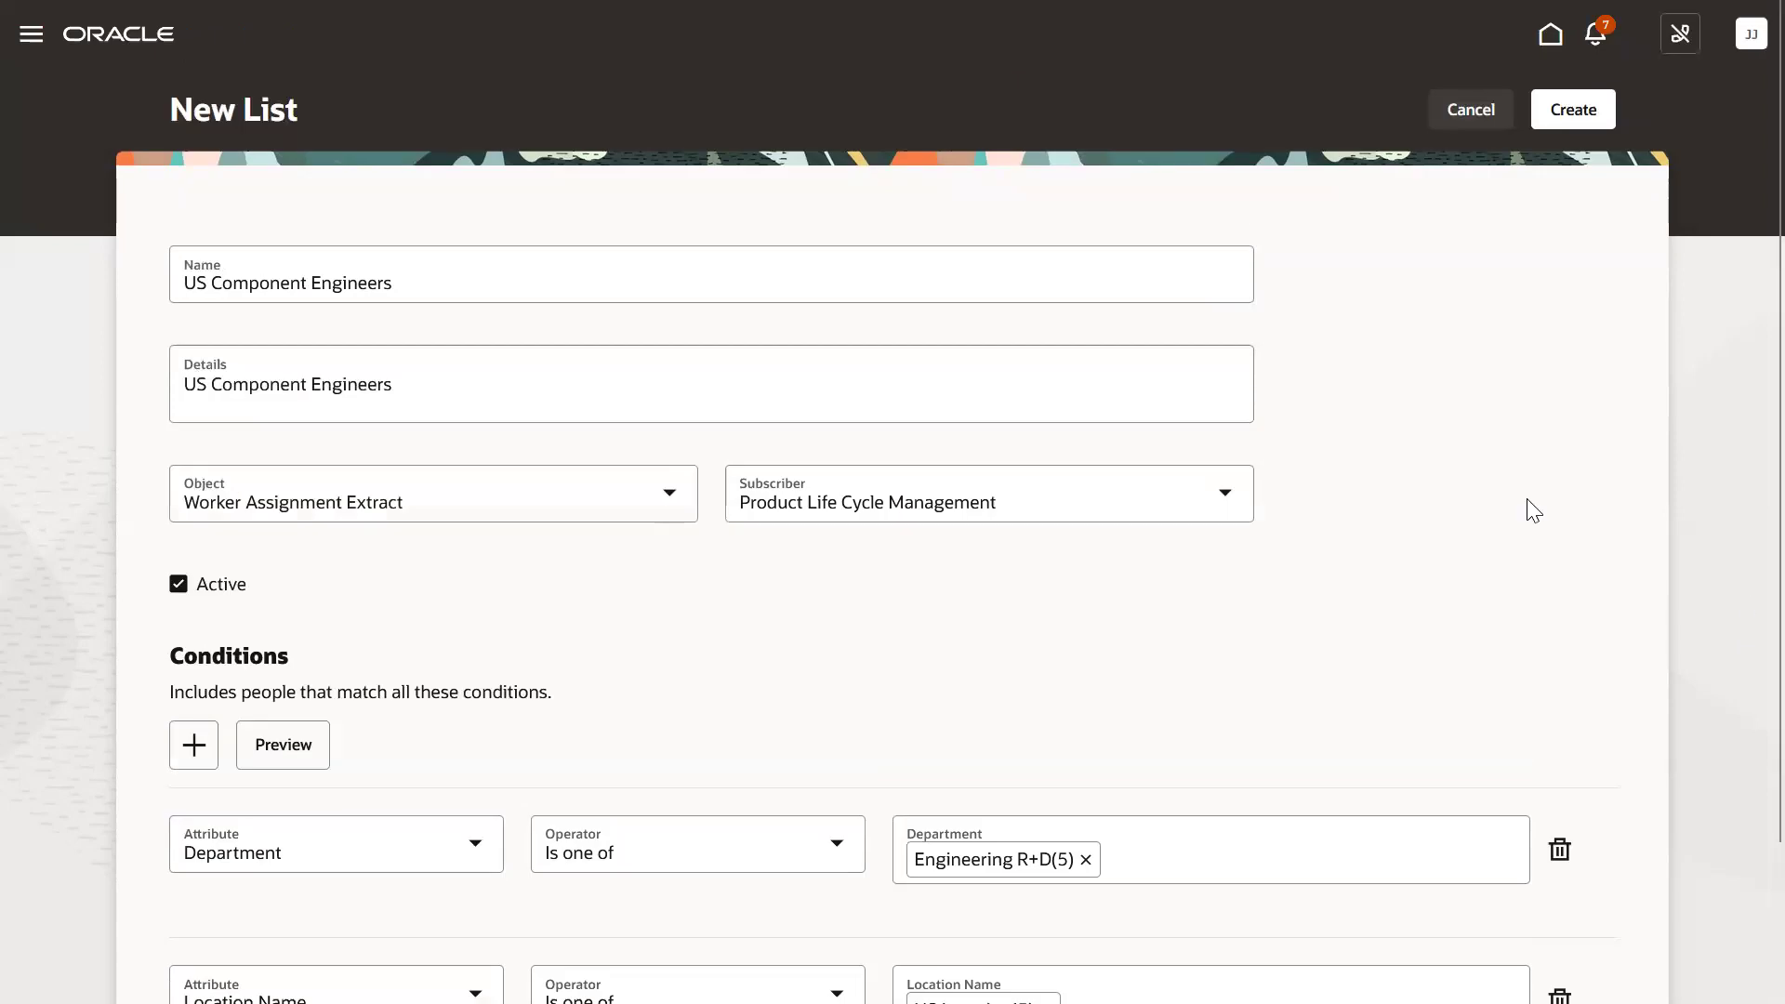
{"action": "left_click", "coordinate": [1574, 122]}
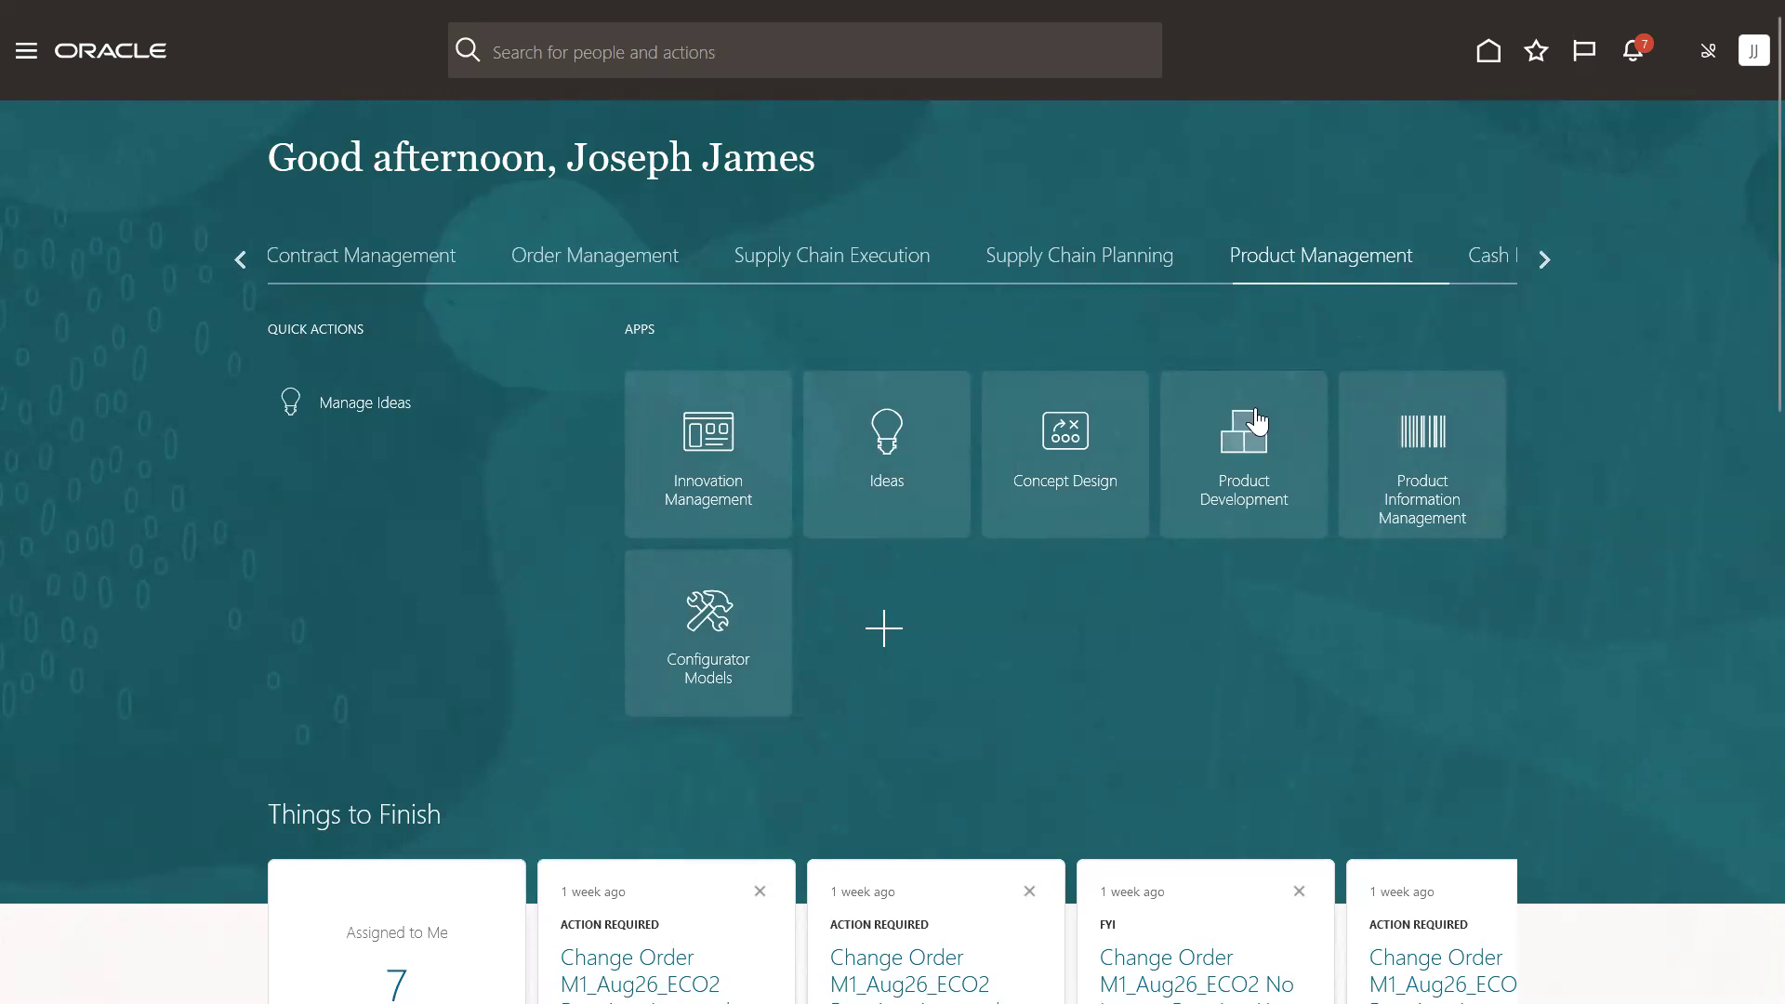
Open the Product Development work area and show its Tasks panel.
{"action": "left_click", "coordinate": [1256, 421]}
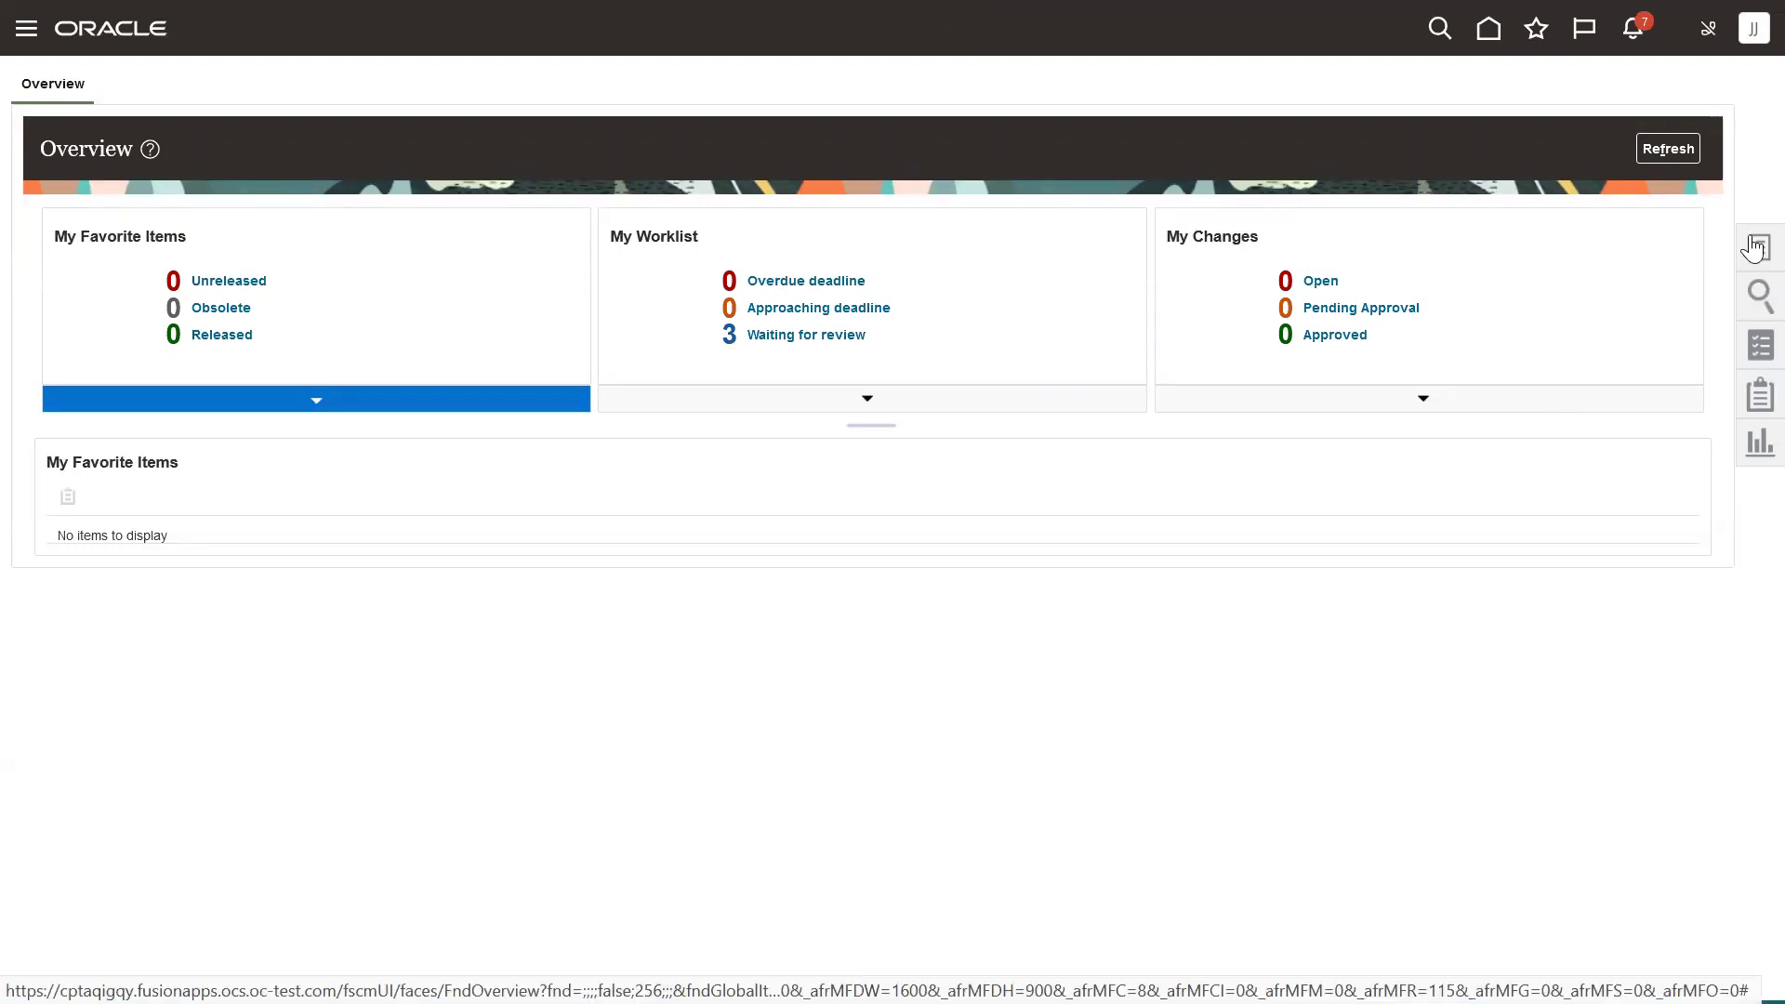
{"action": "left_click", "coordinate": [1756, 247]}
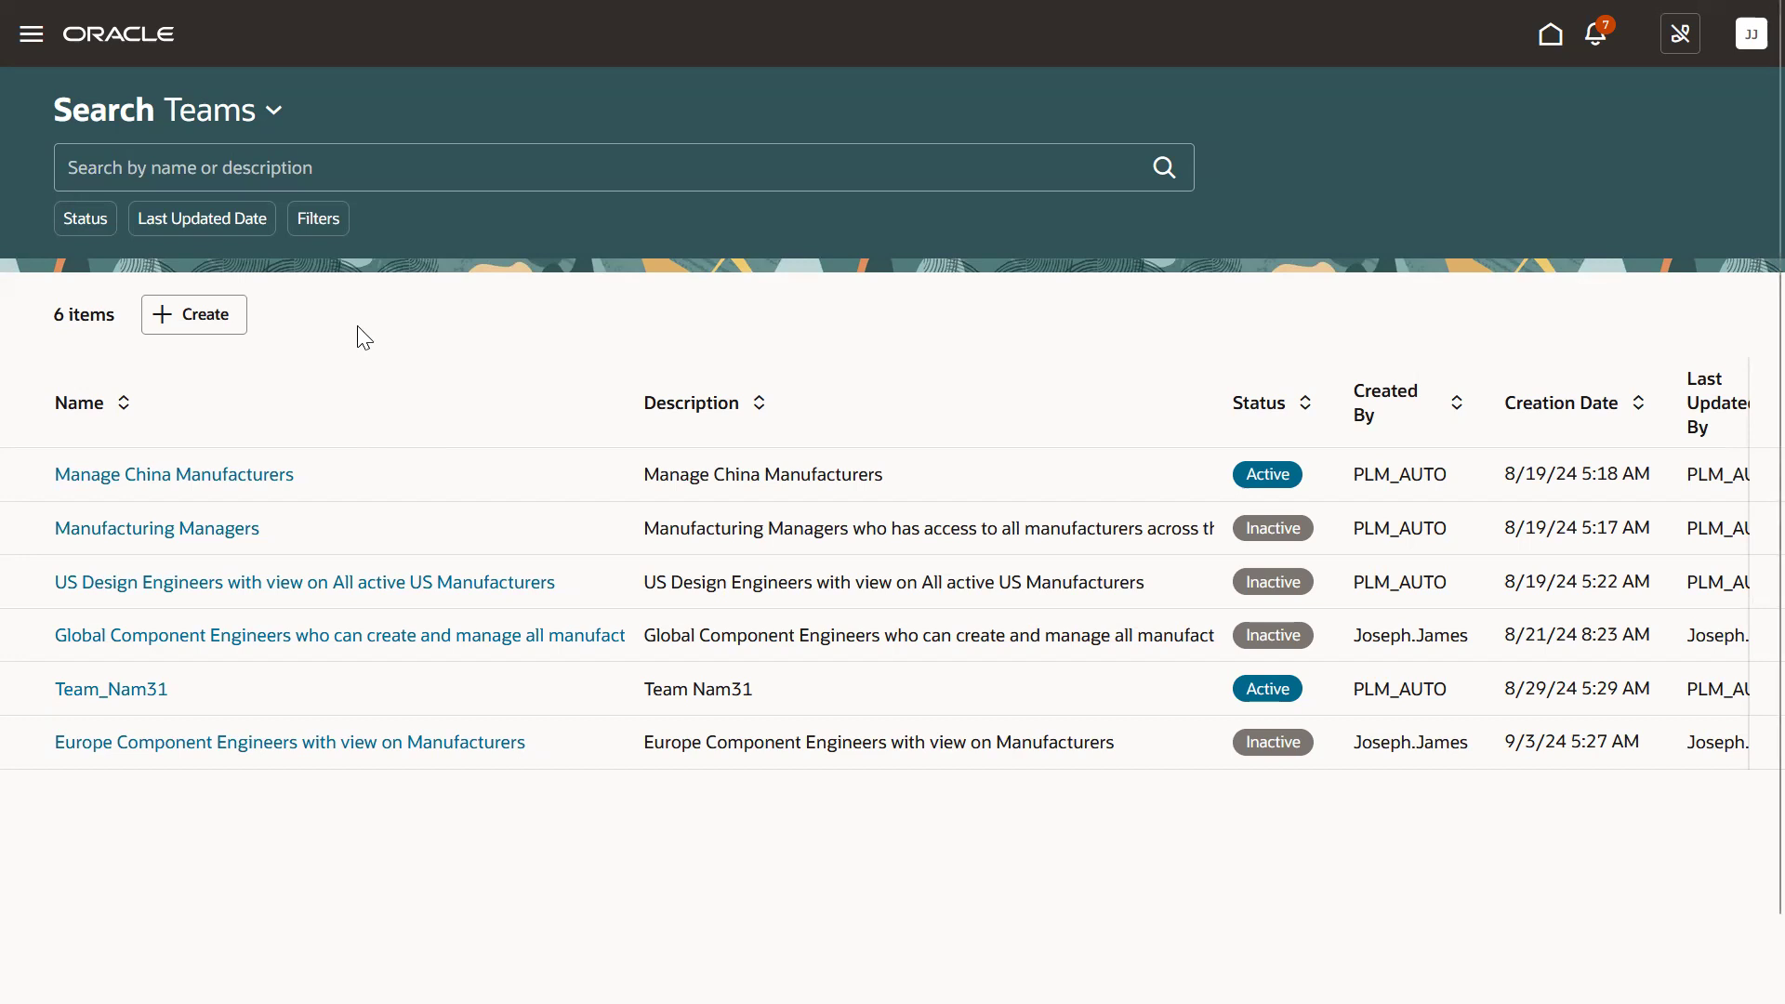
Switch from Teams to Conditions and create a new Manufacturer condition.
{"action": "left_click", "coordinate": [275, 114]}
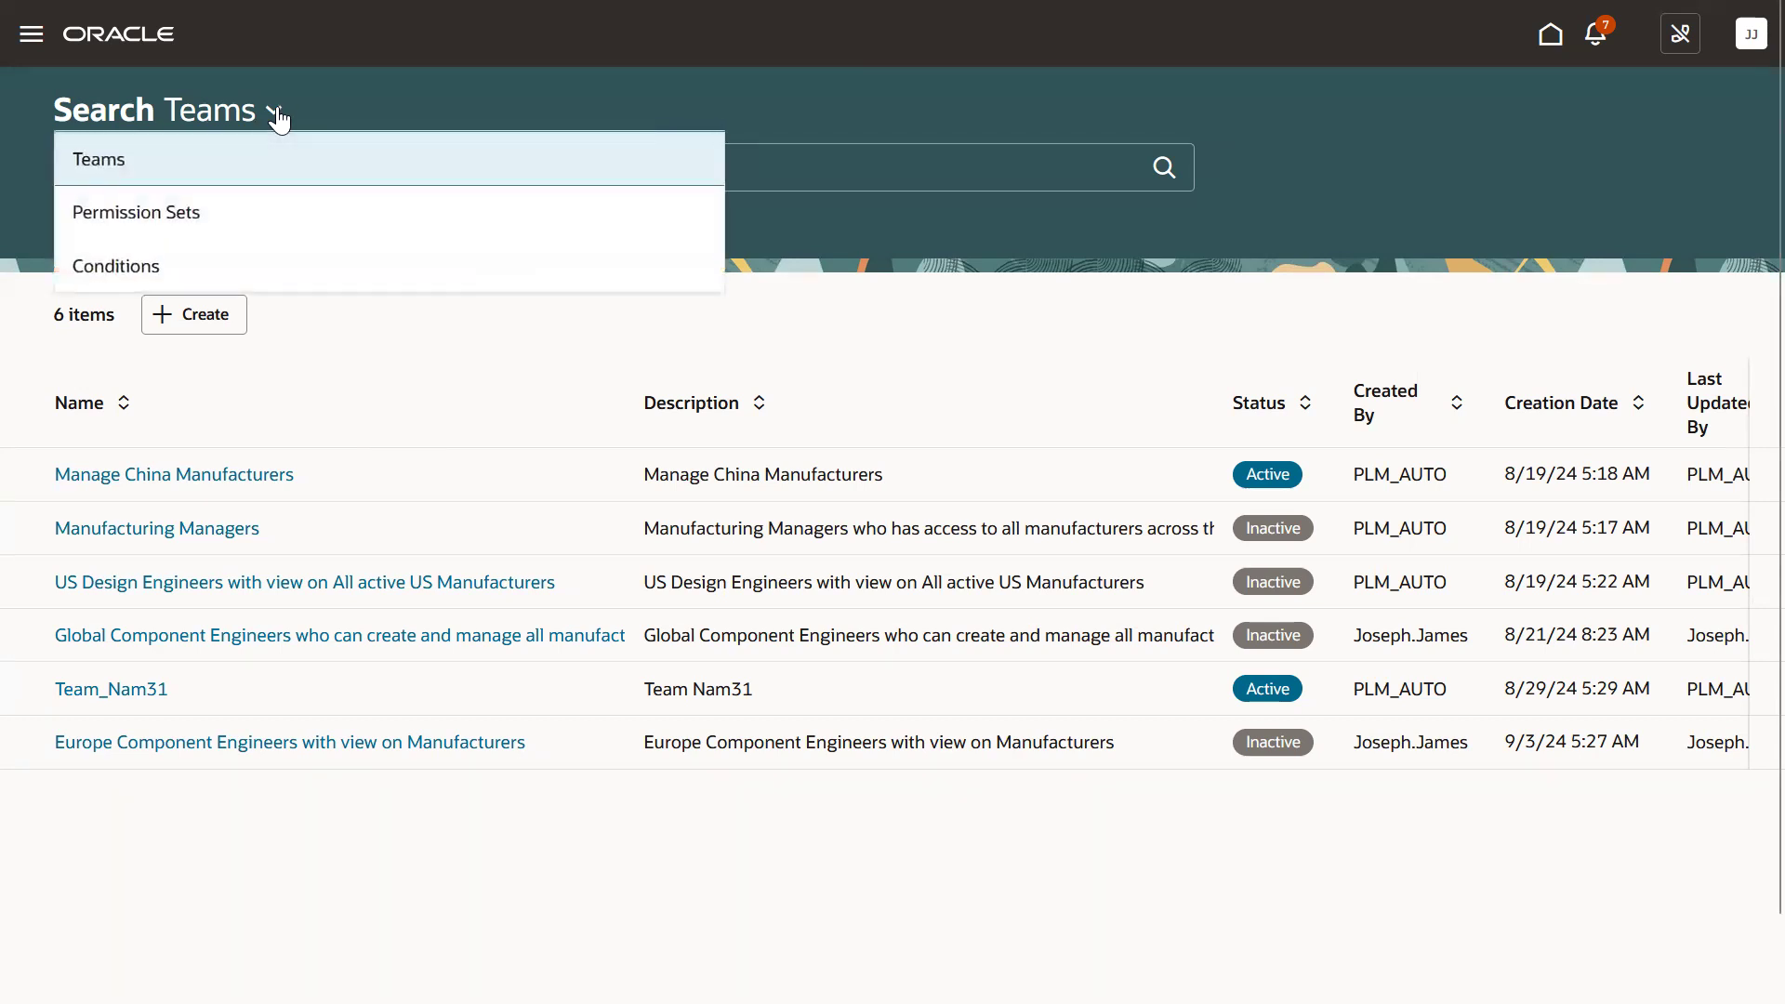
{"action": "left_click", "coordinate": [245, 264]}
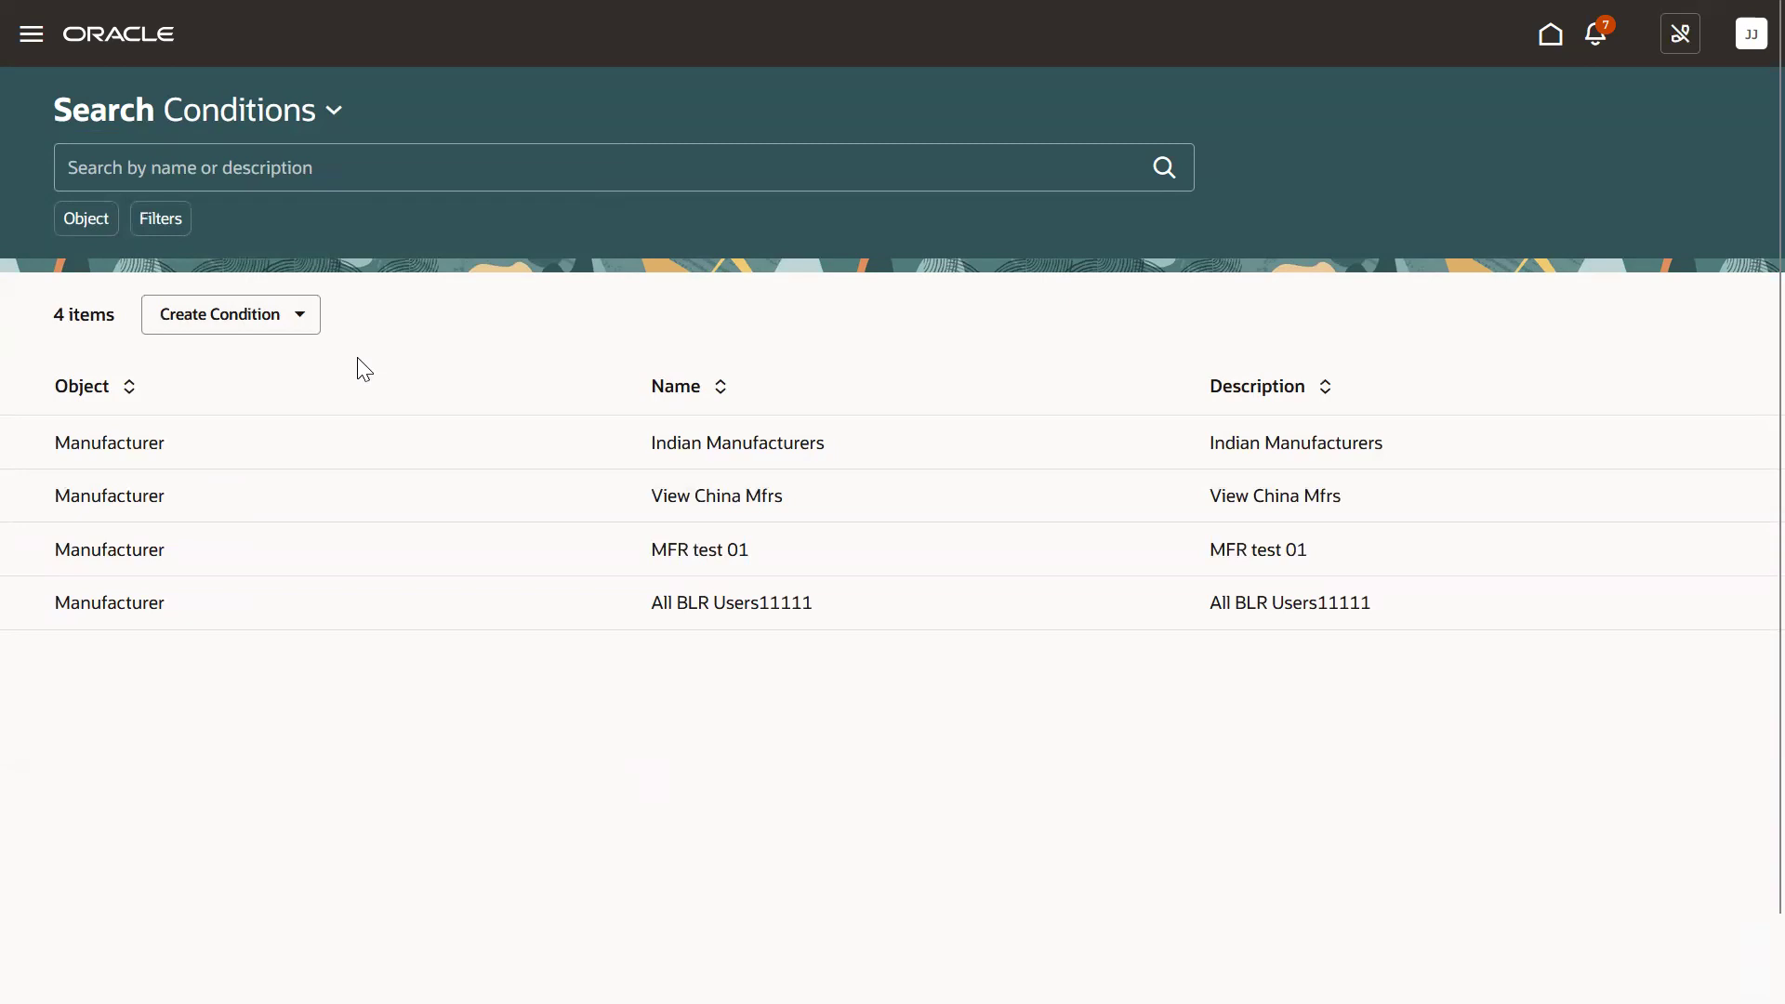
{"action": "left_click", "coordinate": [268, 336]}
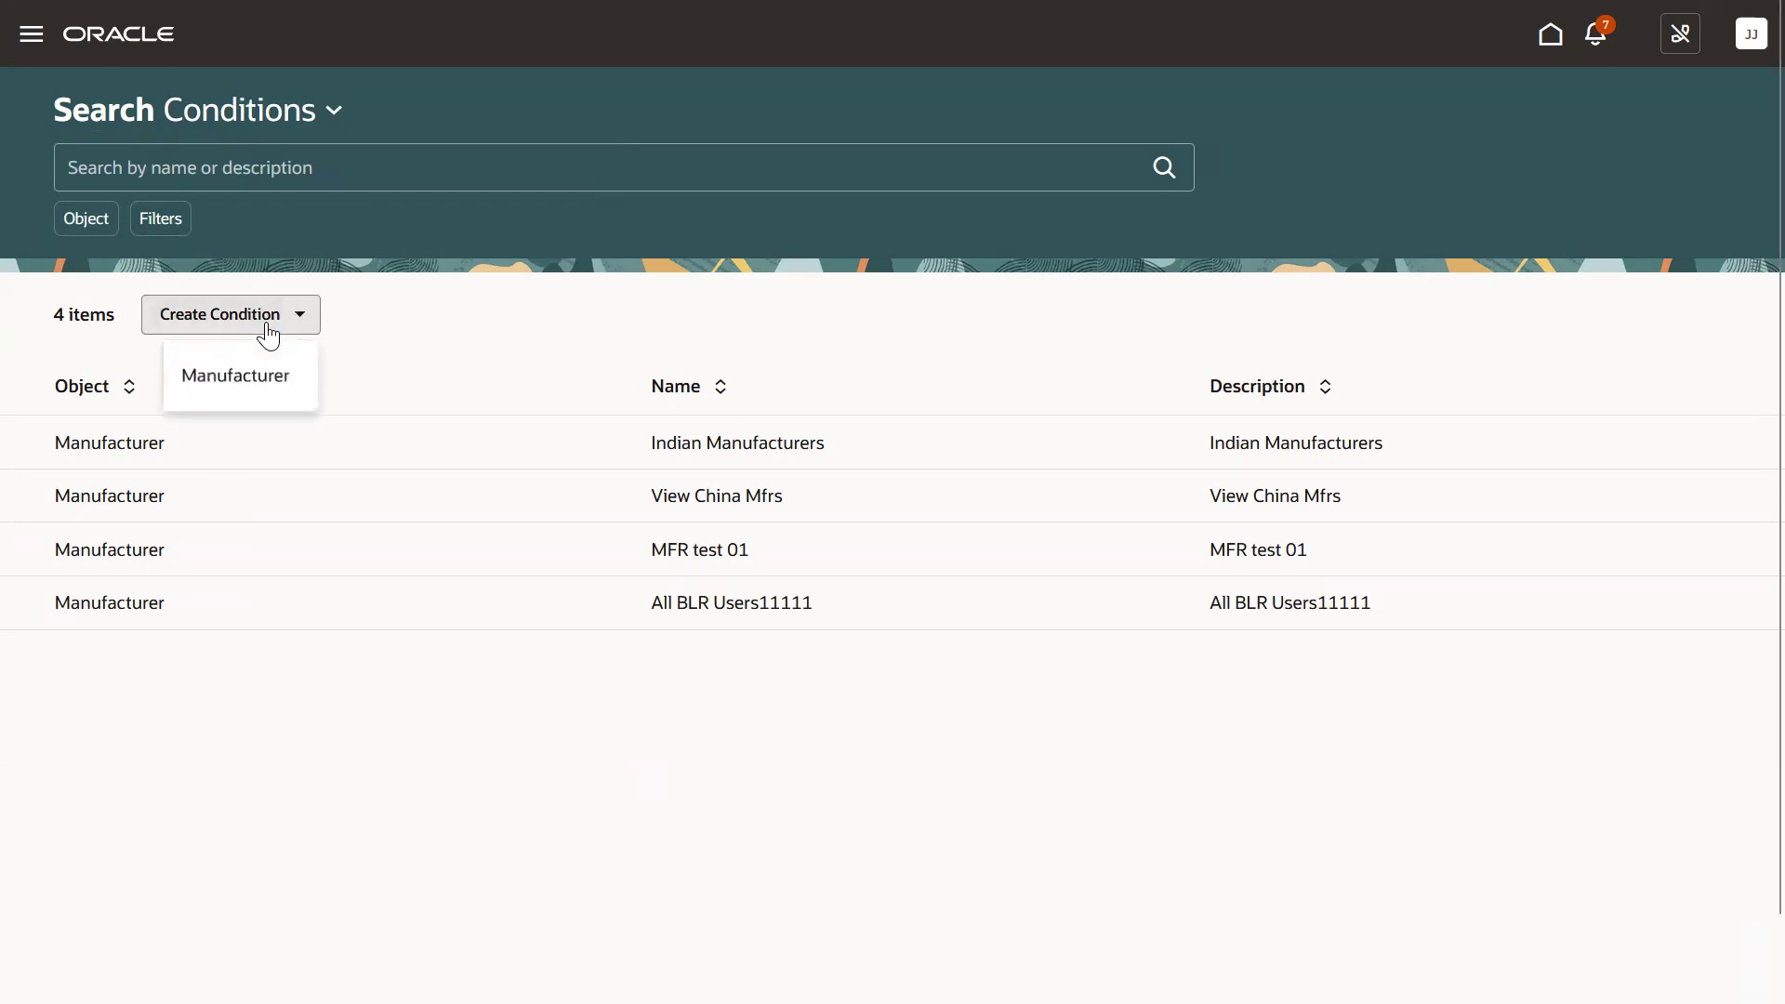
{"action": "left_click", "coordinate": [258, 398]}
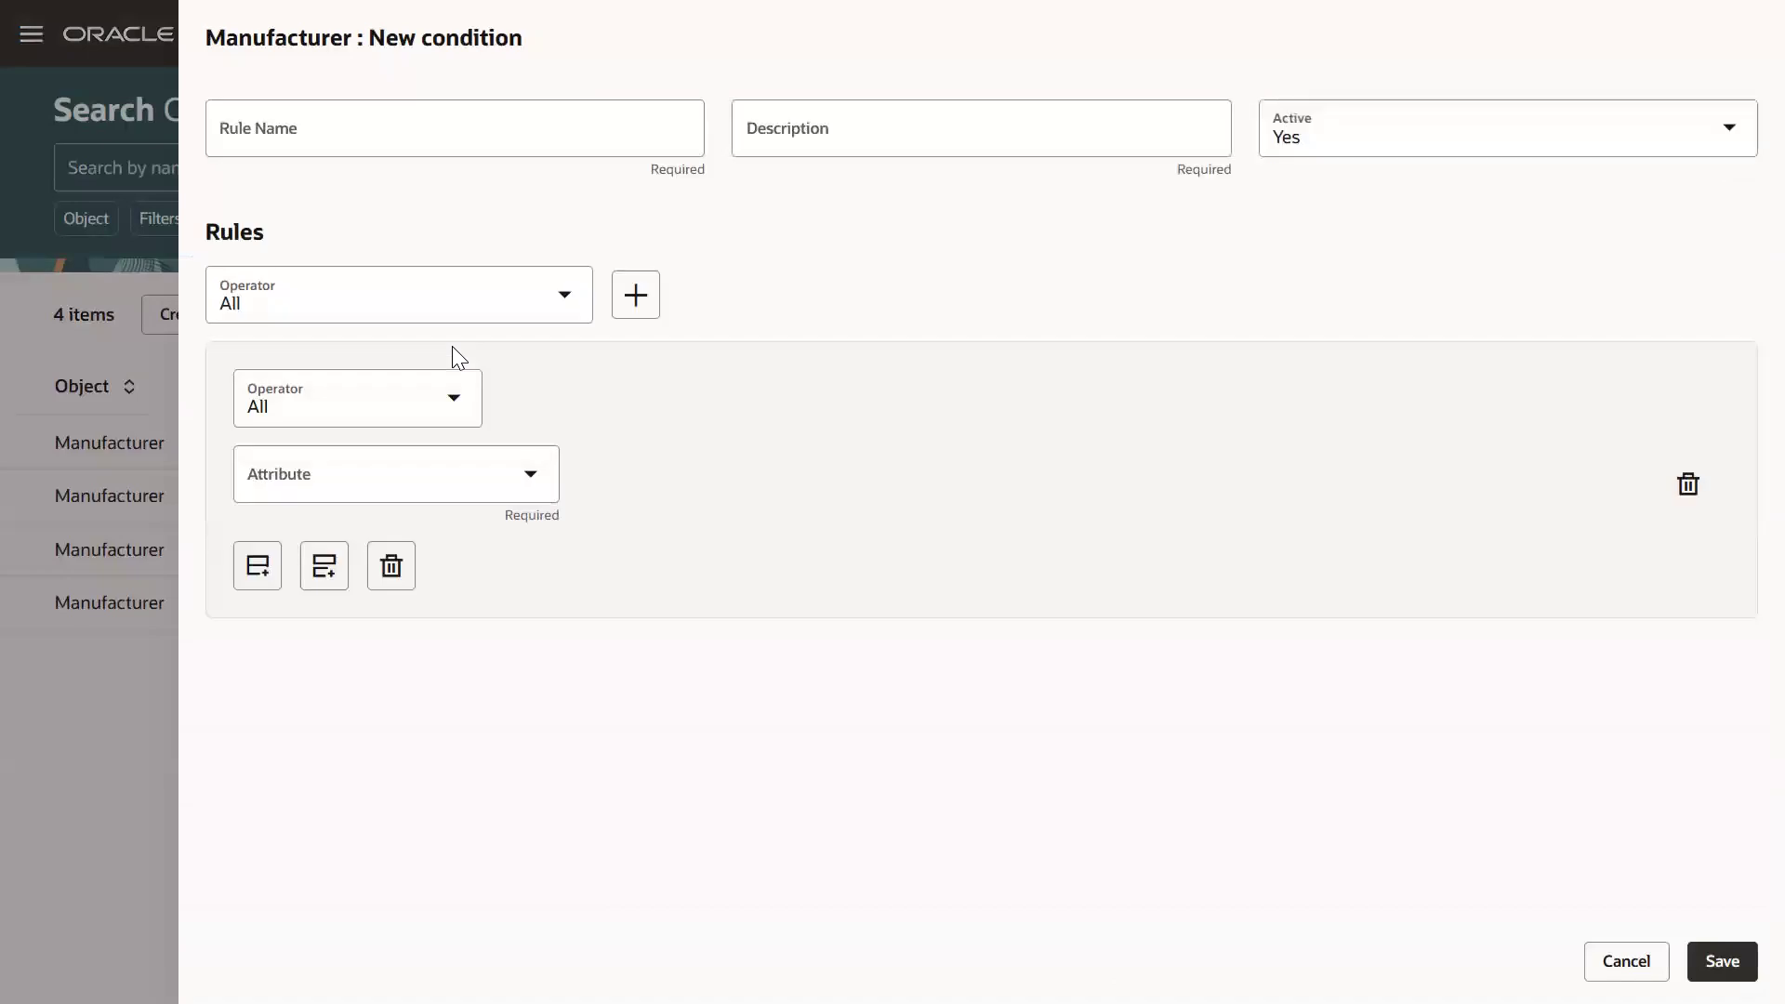
Name the condition 'Active US Manufacturers' and reuse that text as its description.
{"action": "left_click", "coordinate": [406, 137]}
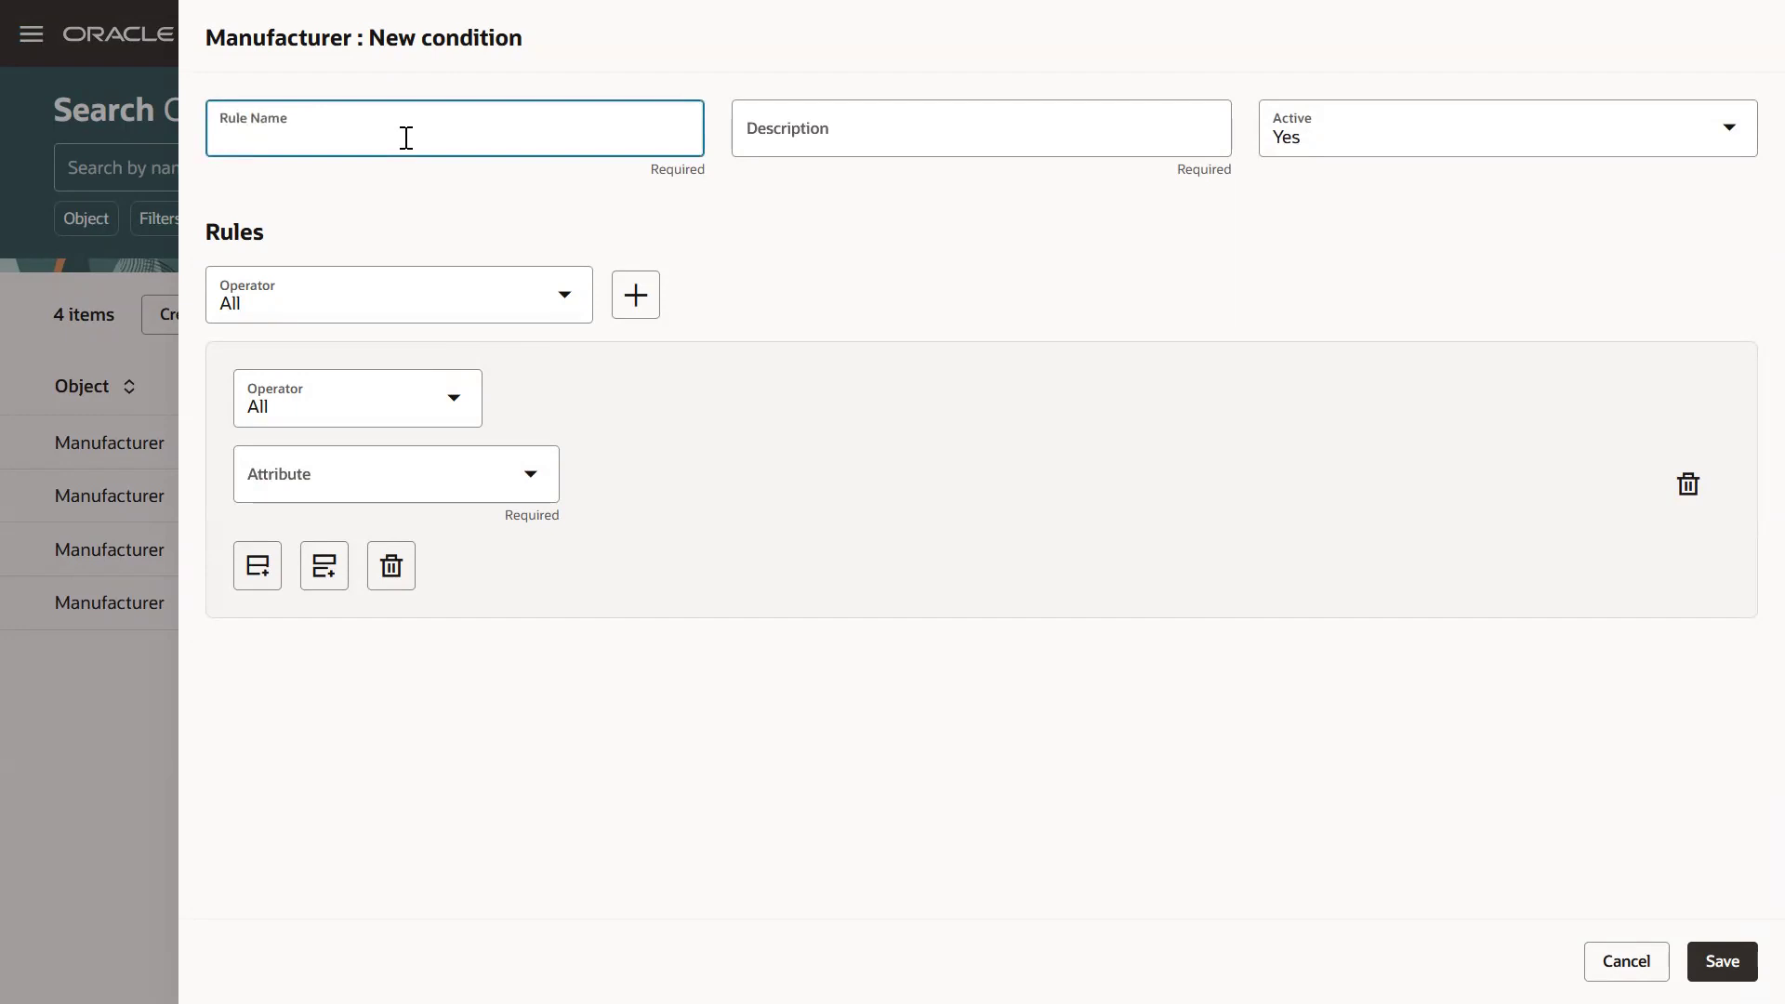
{"action": "type", "text": "Active US Manufacturers"}
{"action": "left_click_drag", "start_coordinate": [449, 143], "coordinate": [215, 143]}
{"action": "key", "text": "ctrl+c"}
{"action": "left_click", "coordinate": [771, 150]}
{"action": "key", "text": "ctrl+v"}
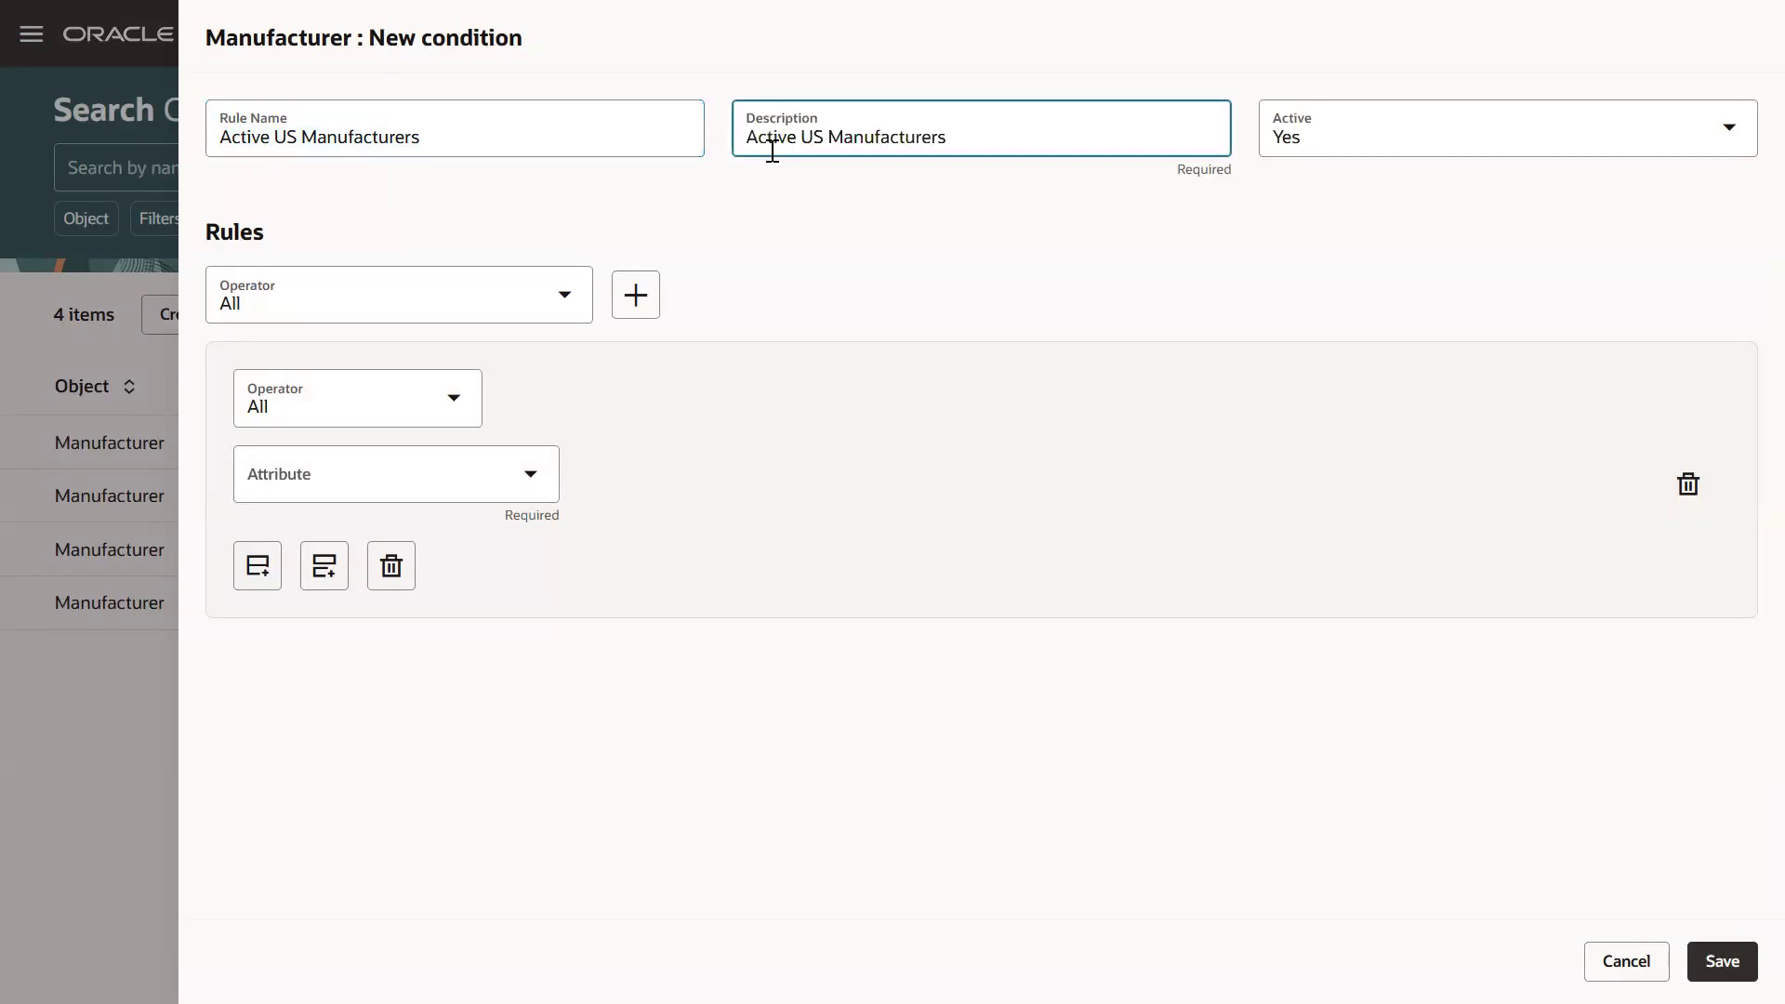
Add a rule requiring Country is United States.
{"action": "left_click", "coordinate": [364, 478]}
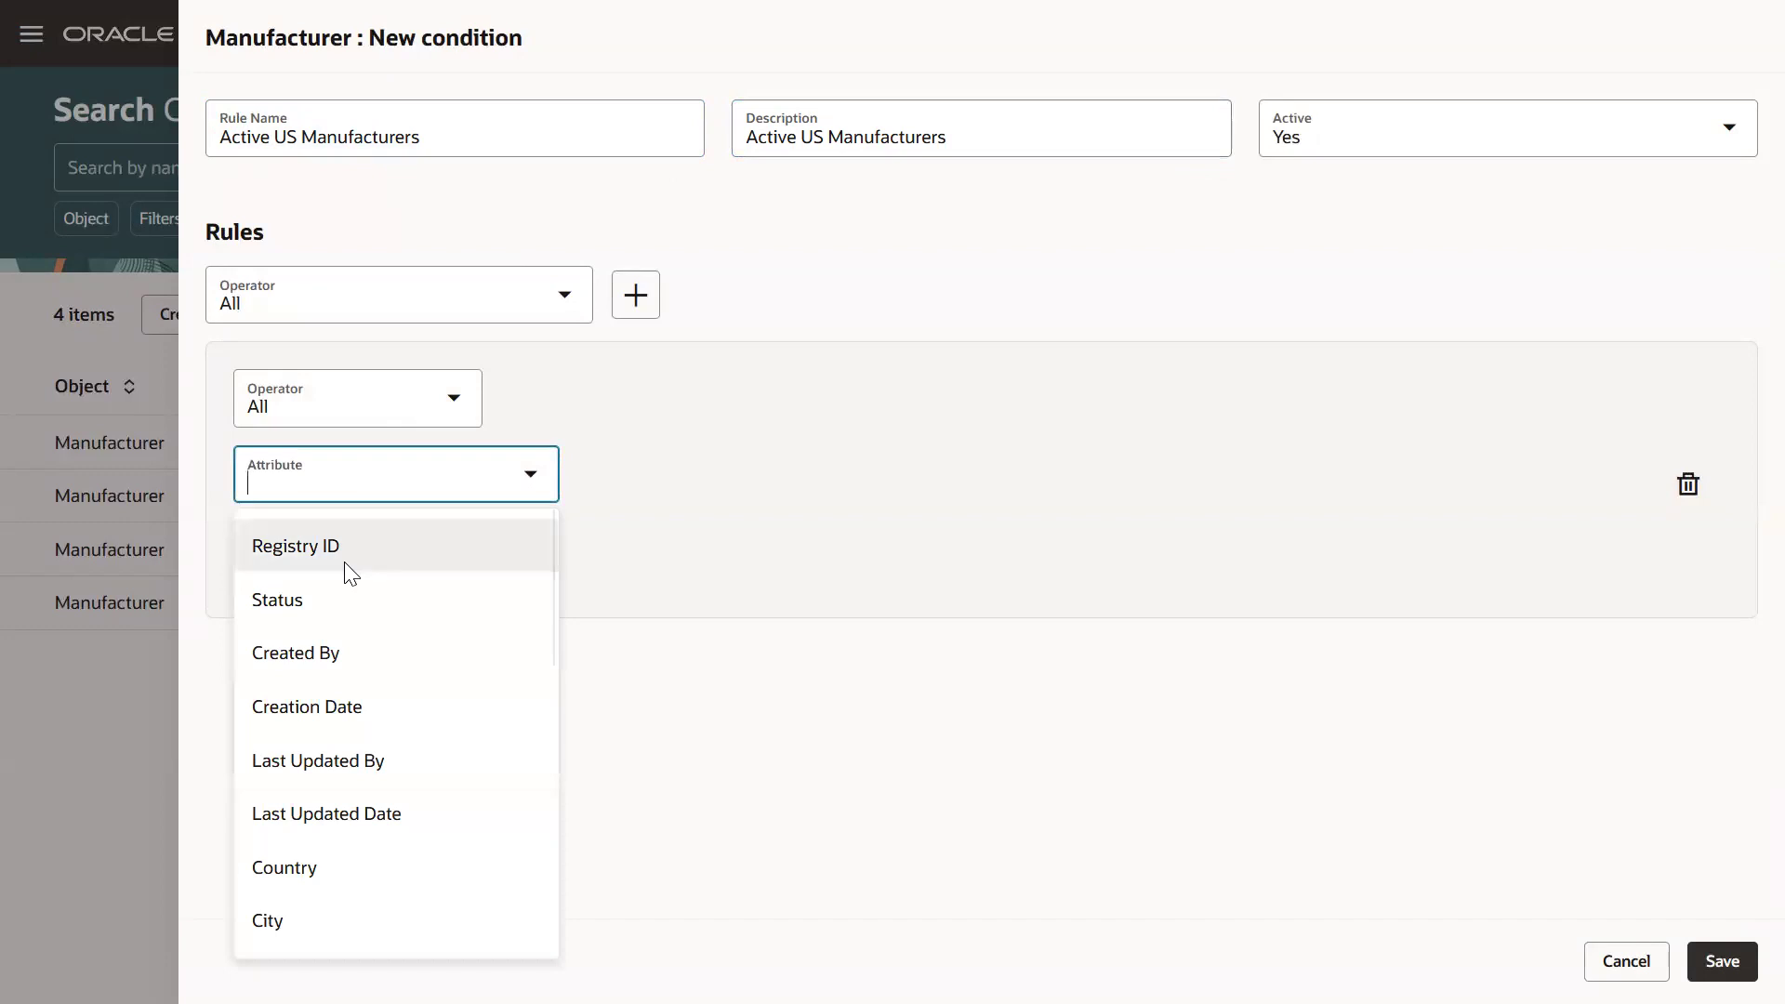
{"action": "left_click", "coordinate": [393, 881]}
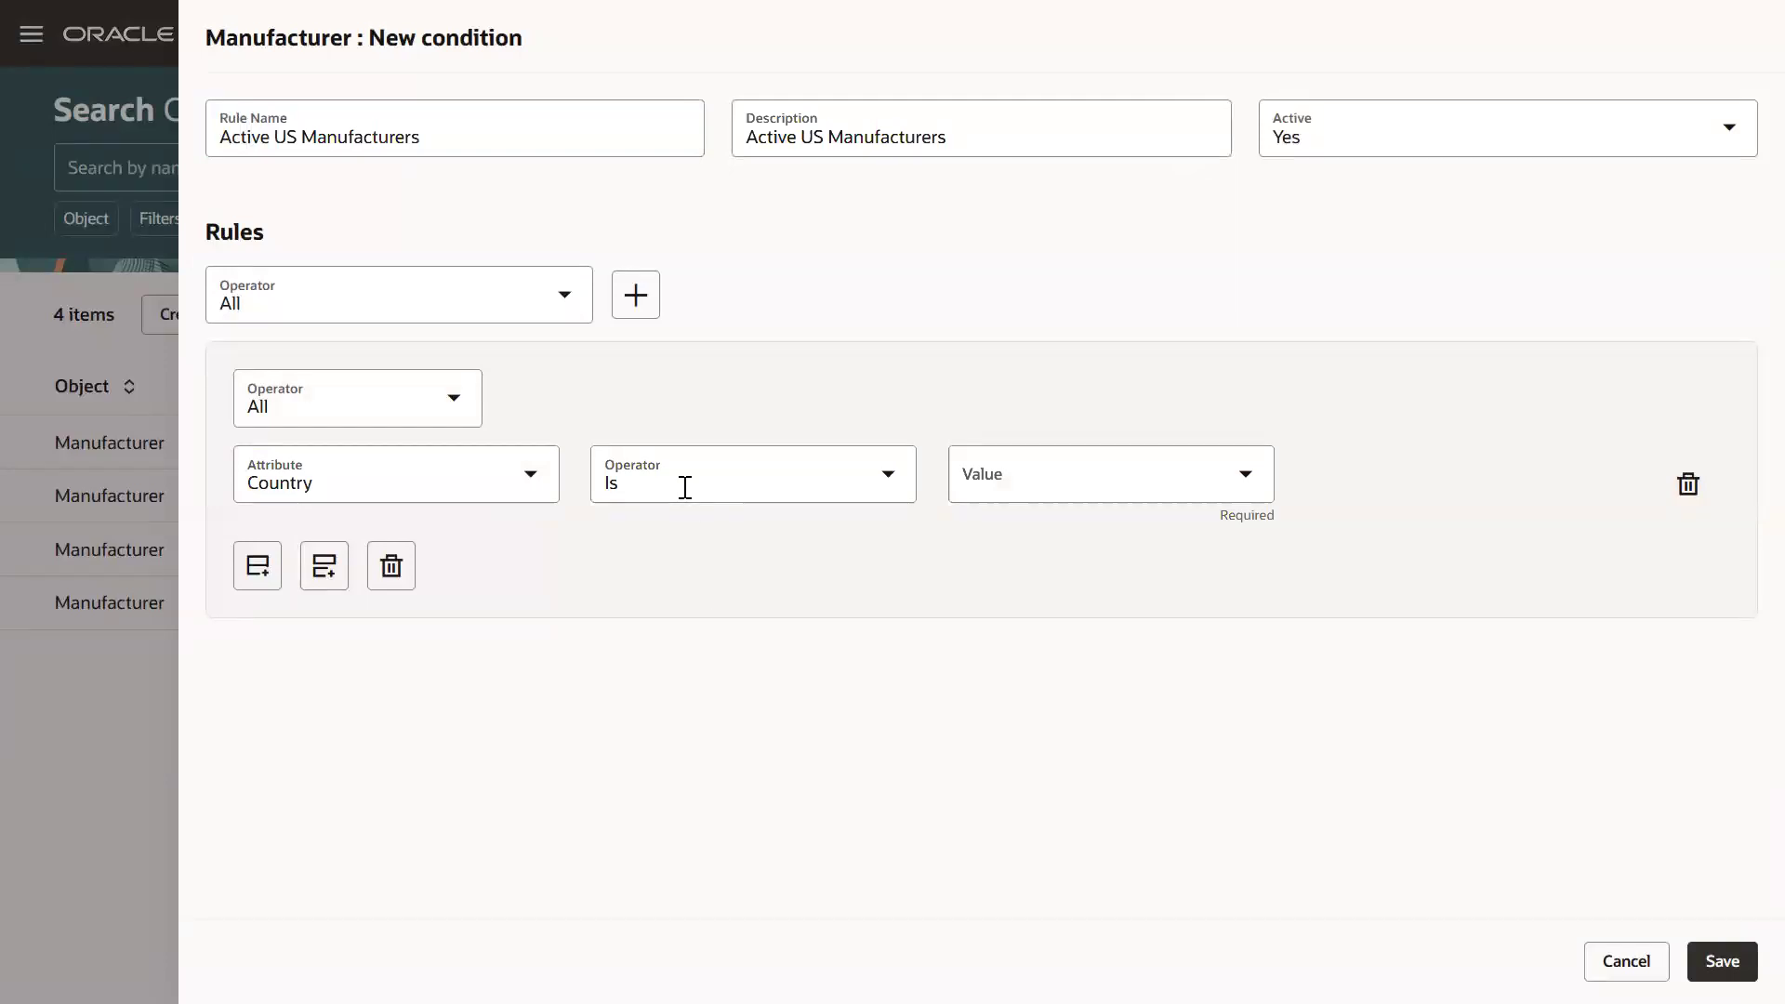
{"action": "left_click", "coordinate": [996, 474]}
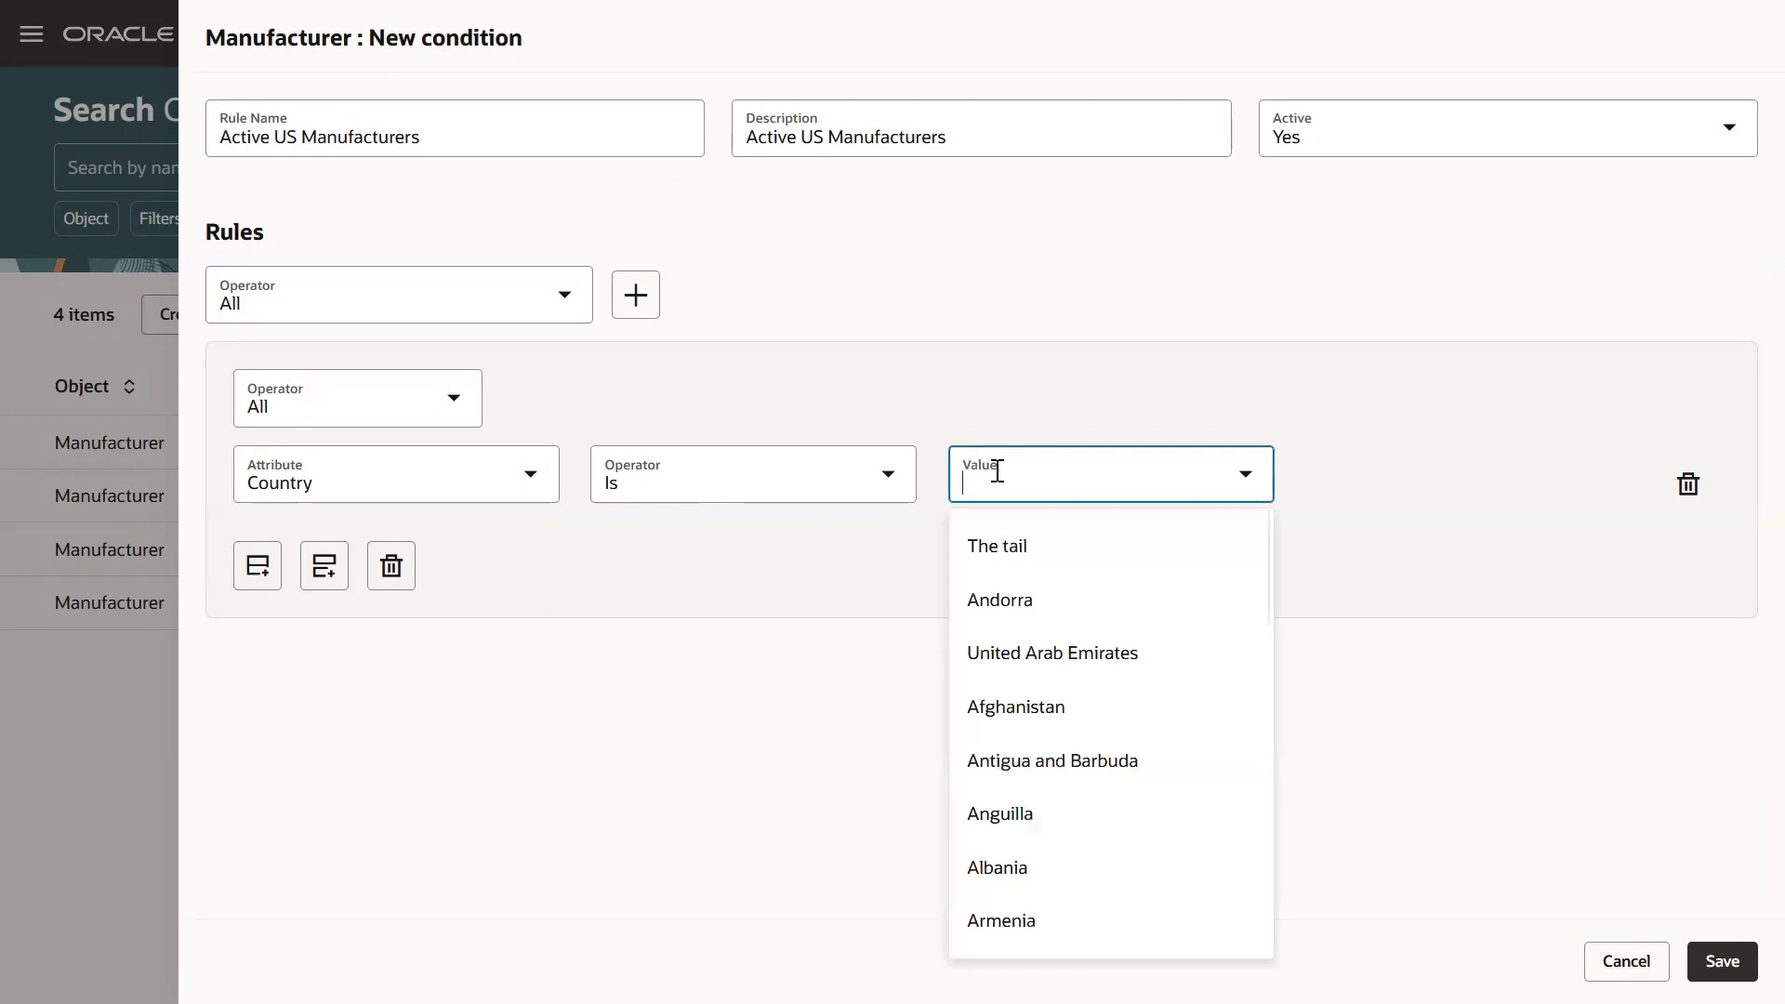
{"action": "type", "text": "unite"}
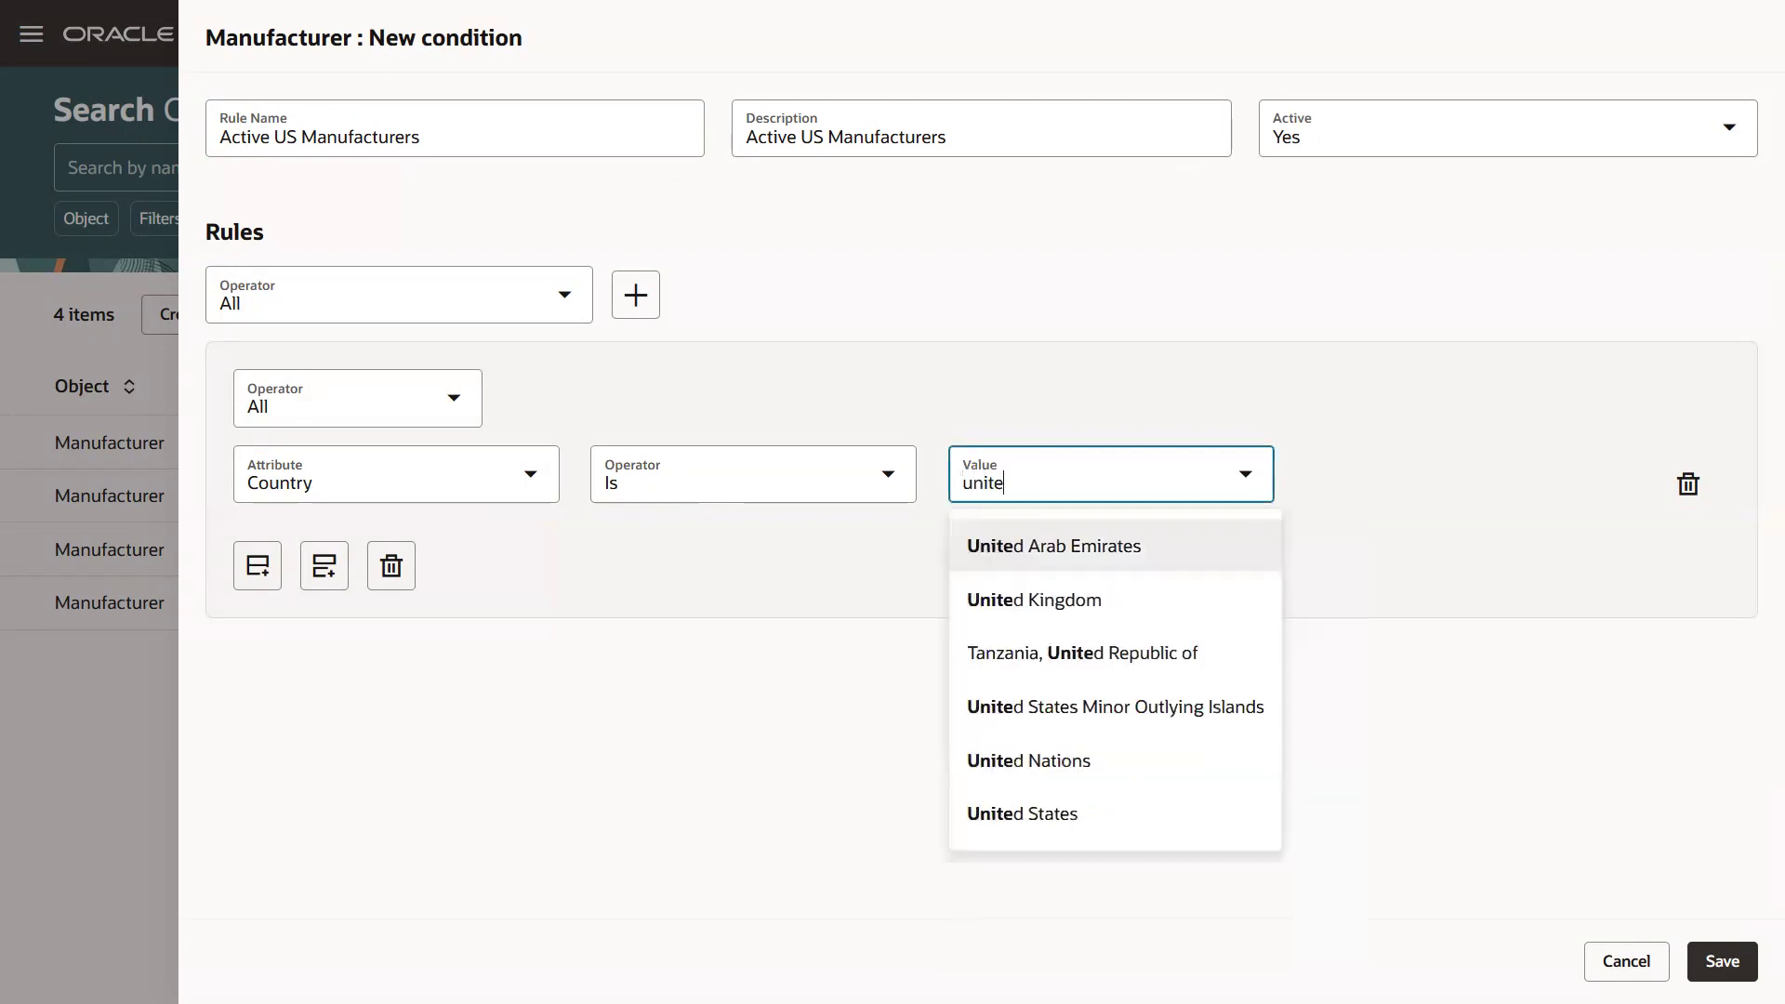
{"action": "type", "text": "d states"}
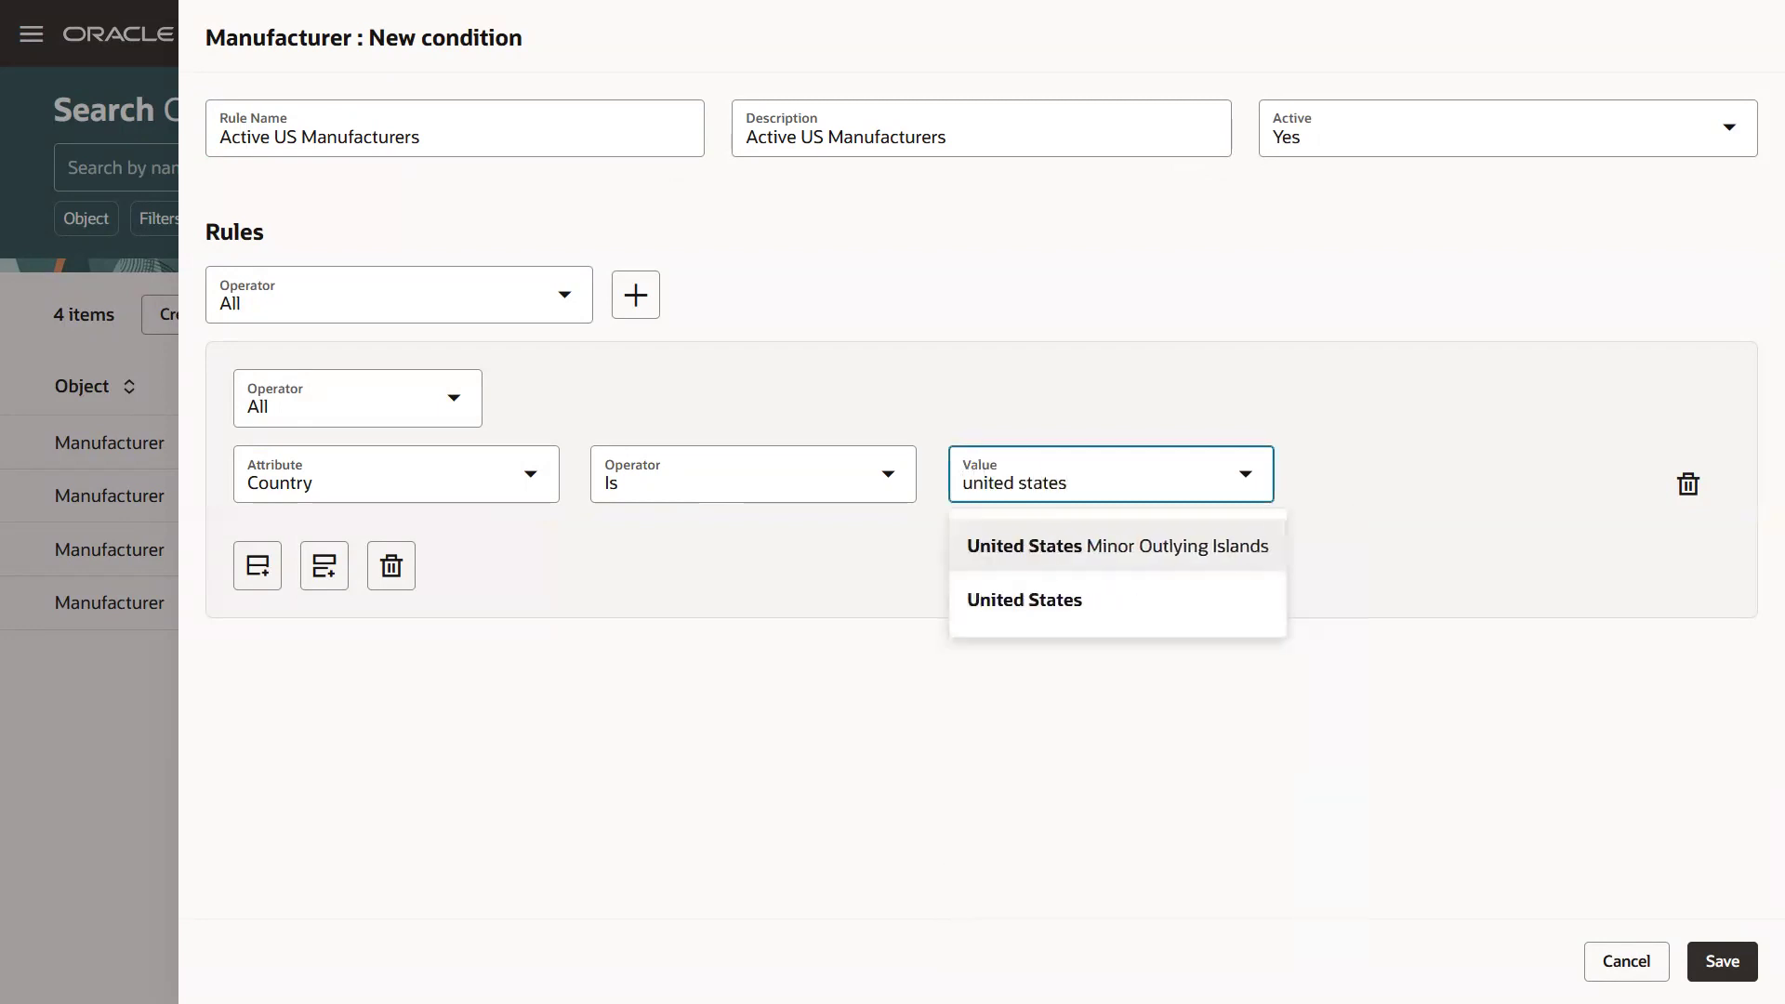
{"action": "left_click", "coordinate": [1029, 595]}
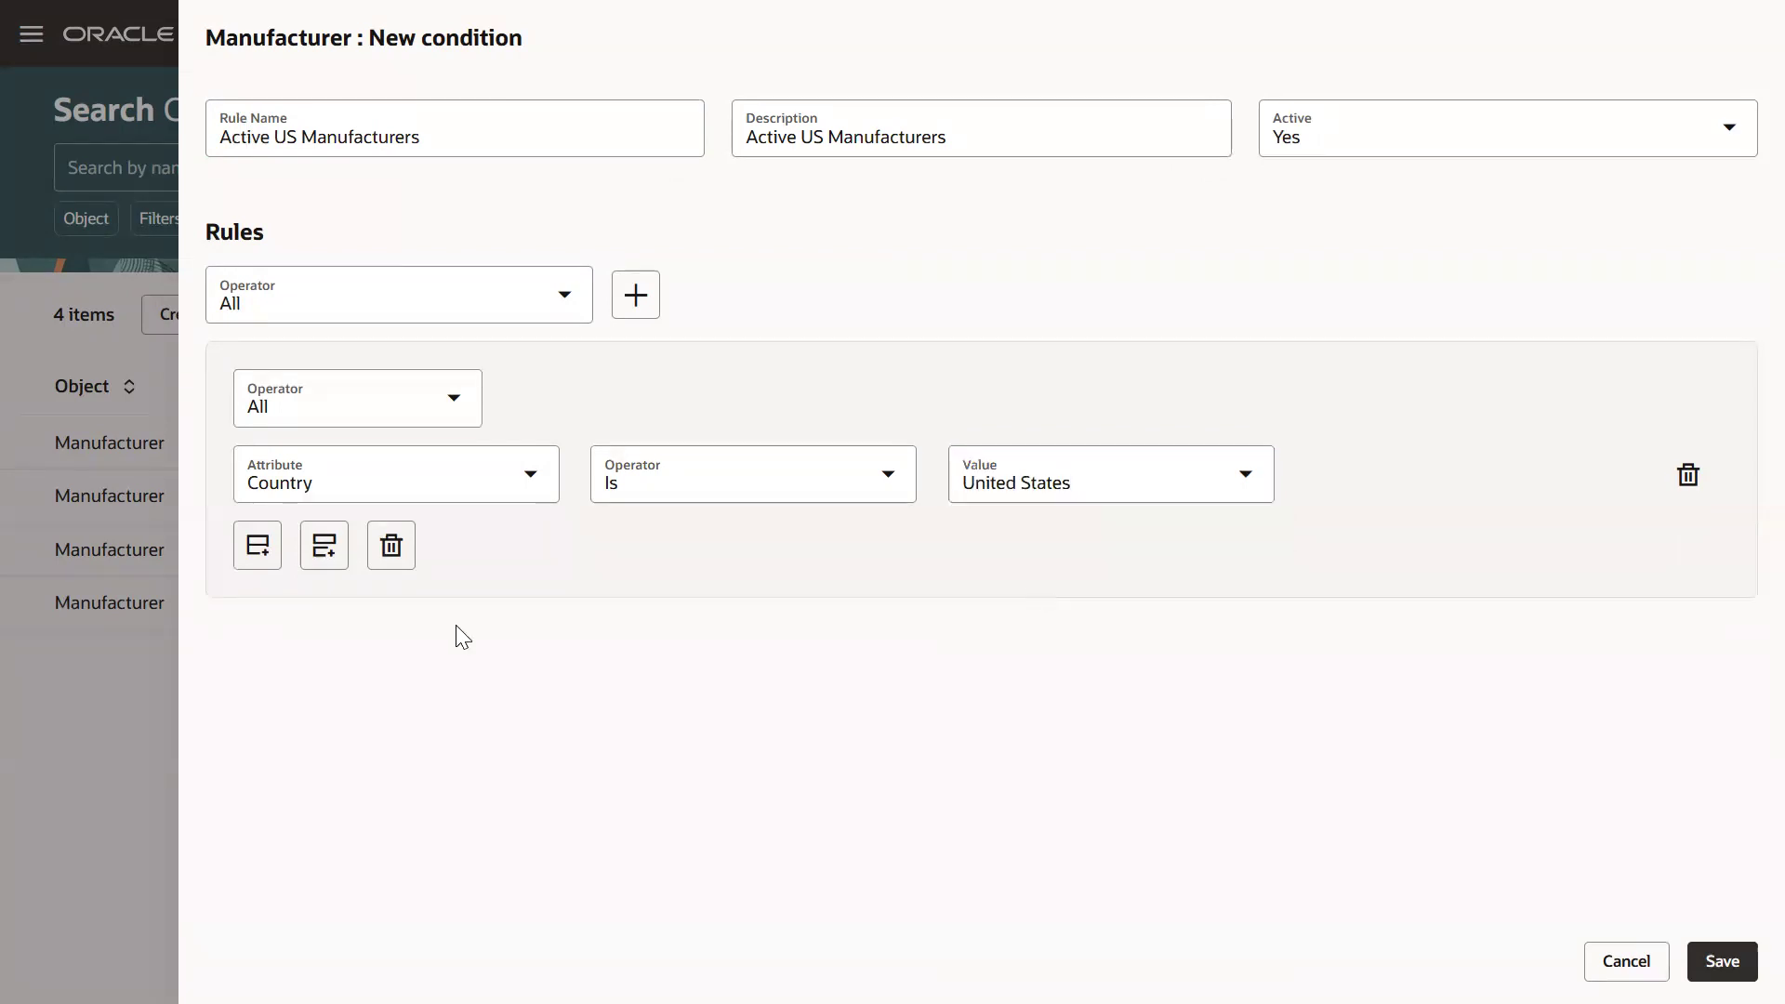
Add a second rule Status is Active and save the condition.
{"action": "left_click", "coordinate": [258, 547]}
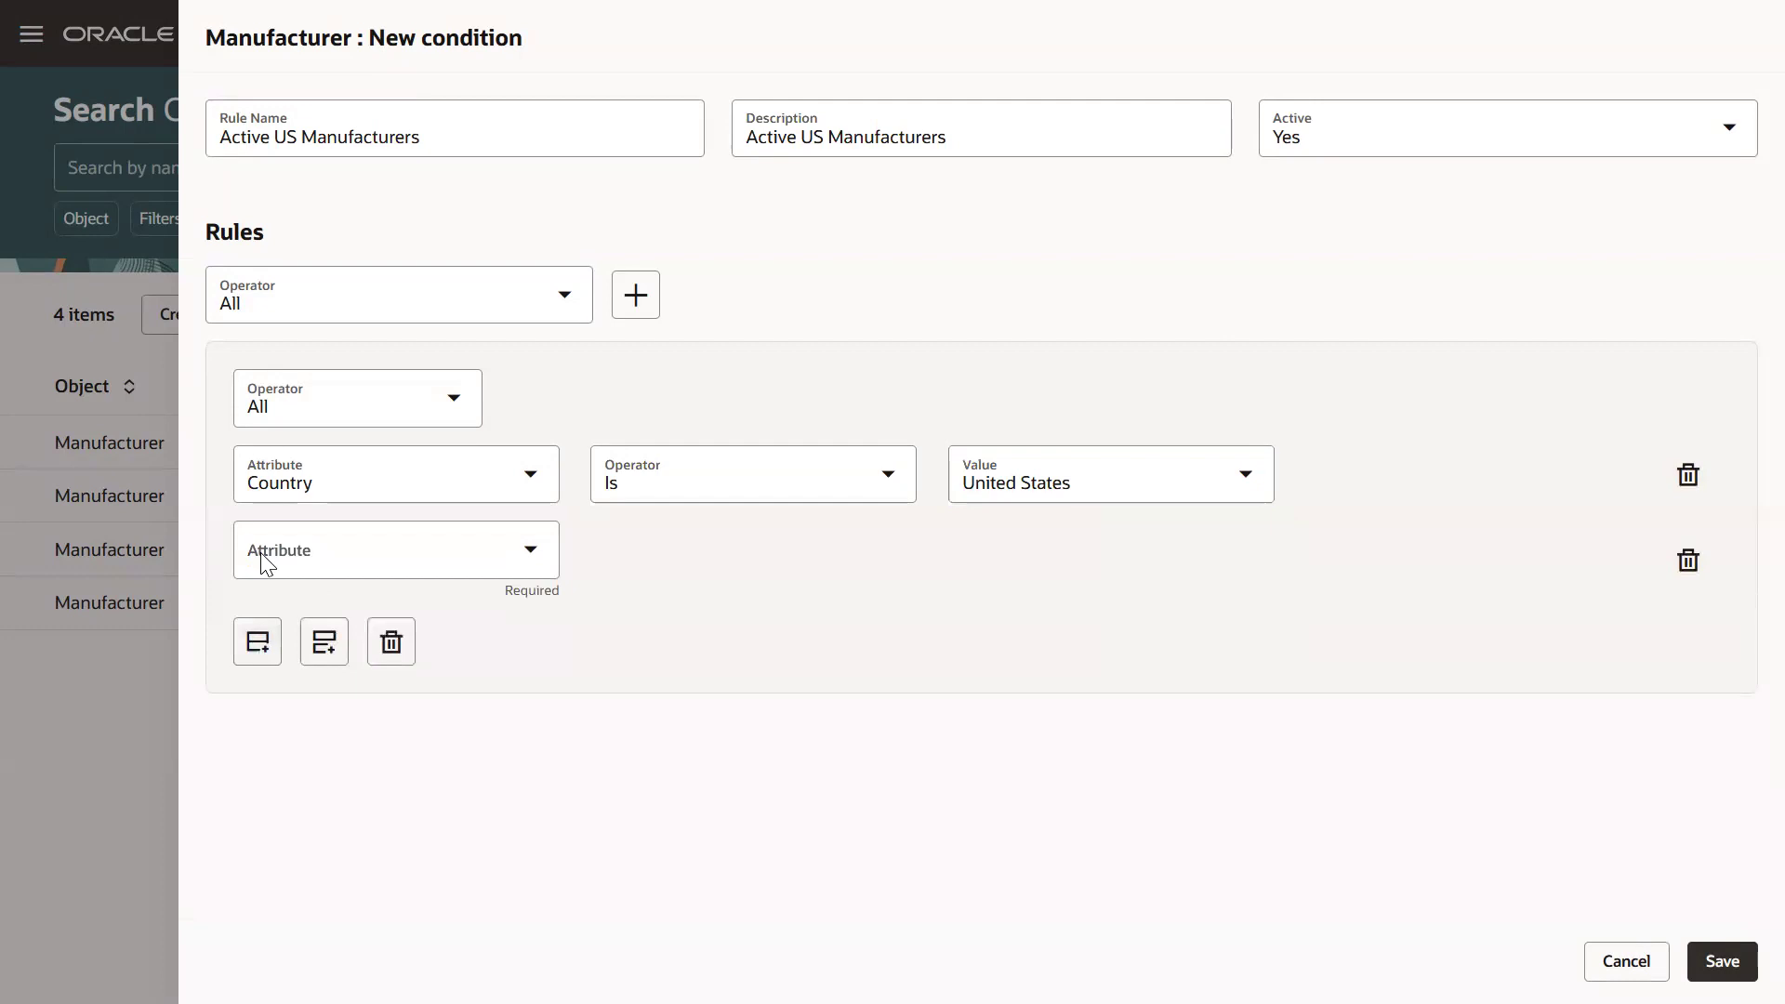
{"action": "left_click", "coordinate": [262, 554]}
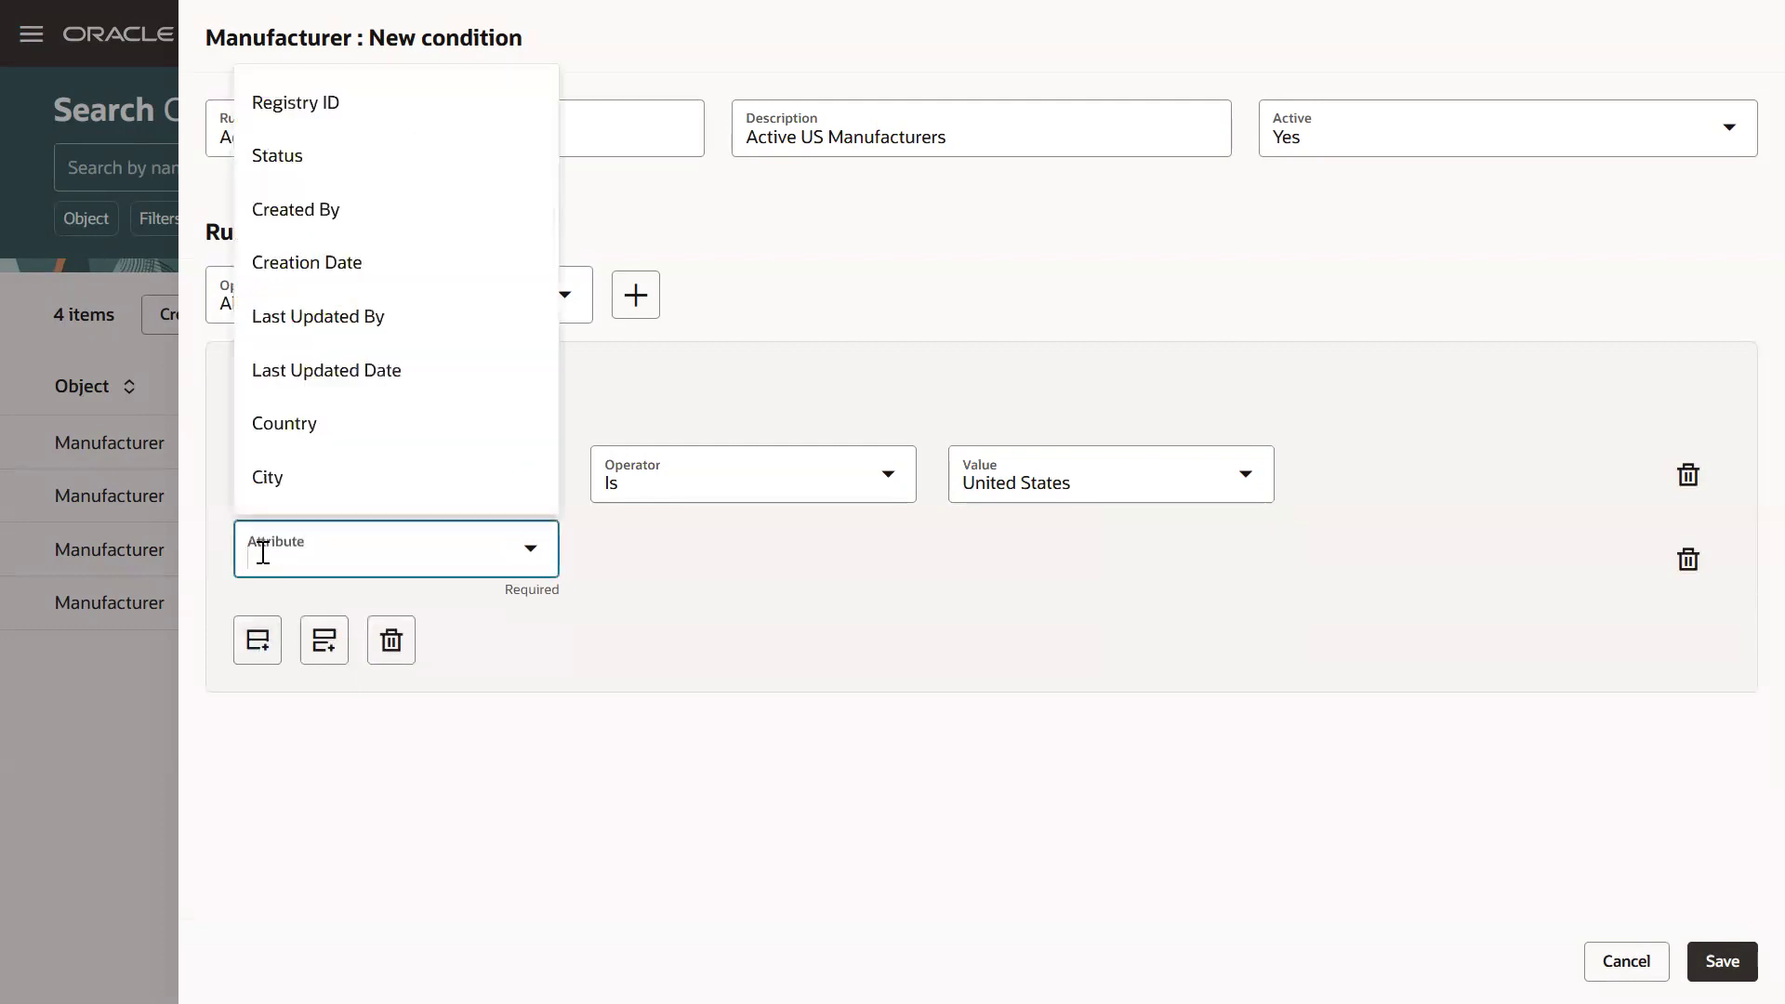
{"action": "left_click", "coordinate": [294, 154]}
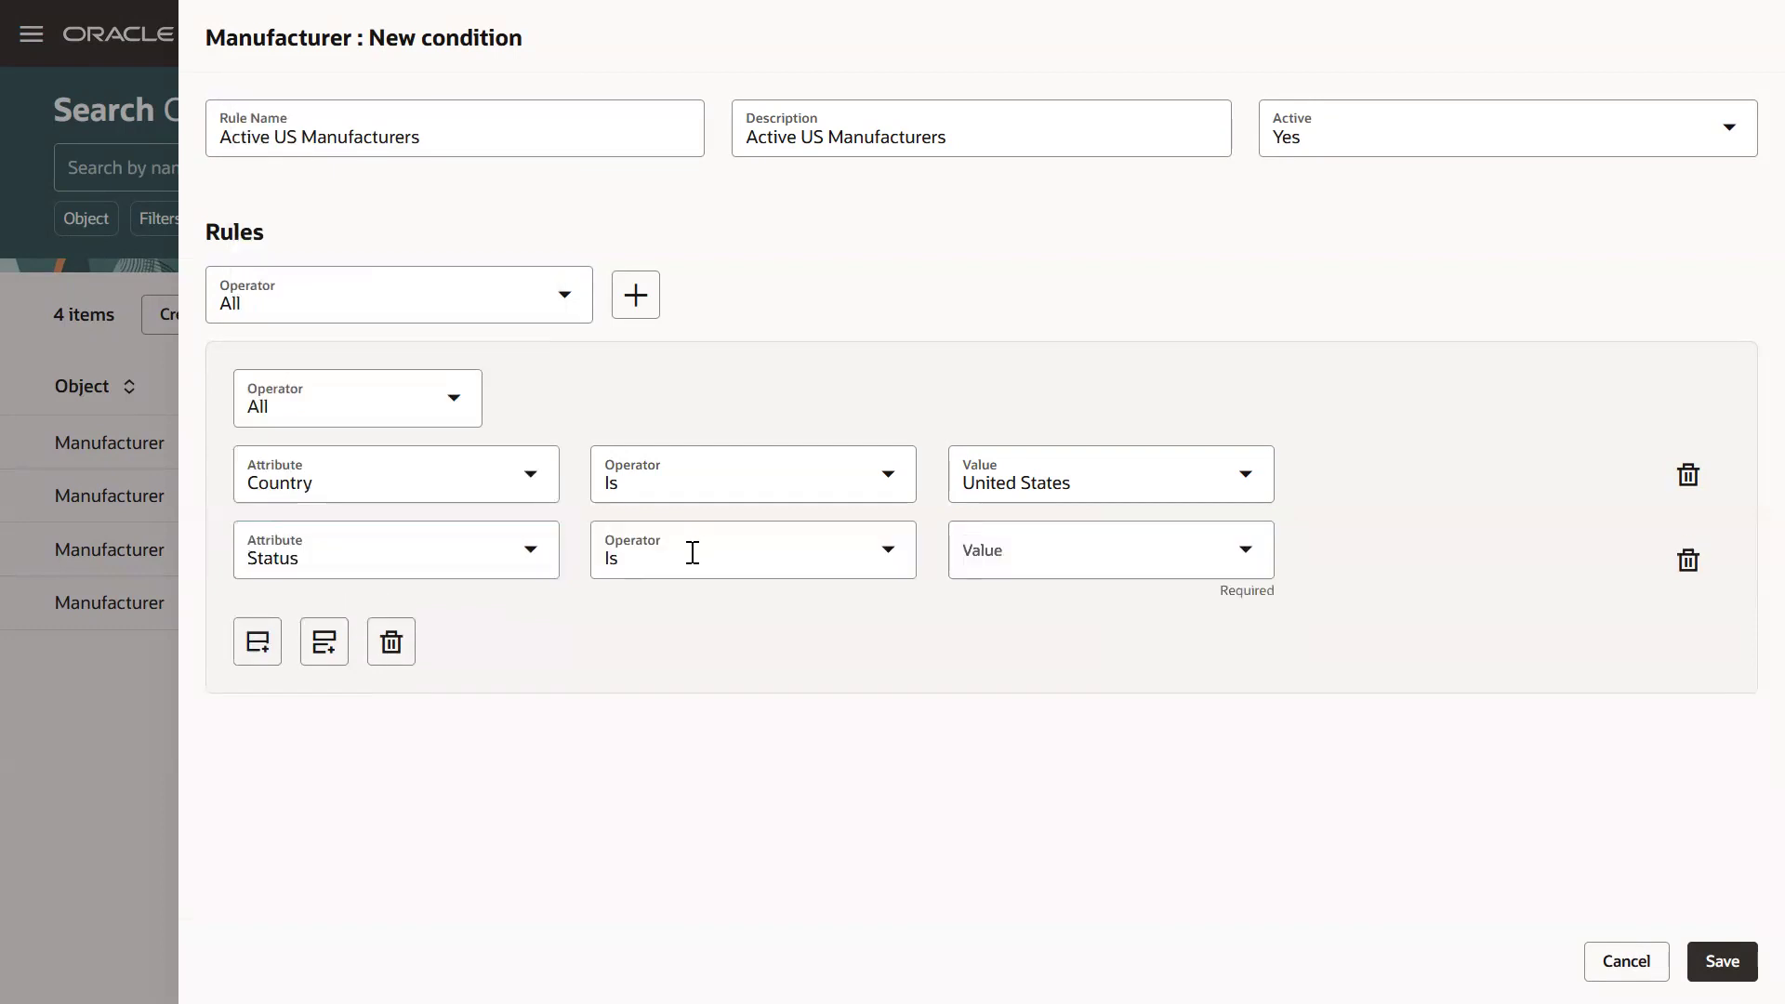
{"action": "left_click", "coordinate": [985, 559]}
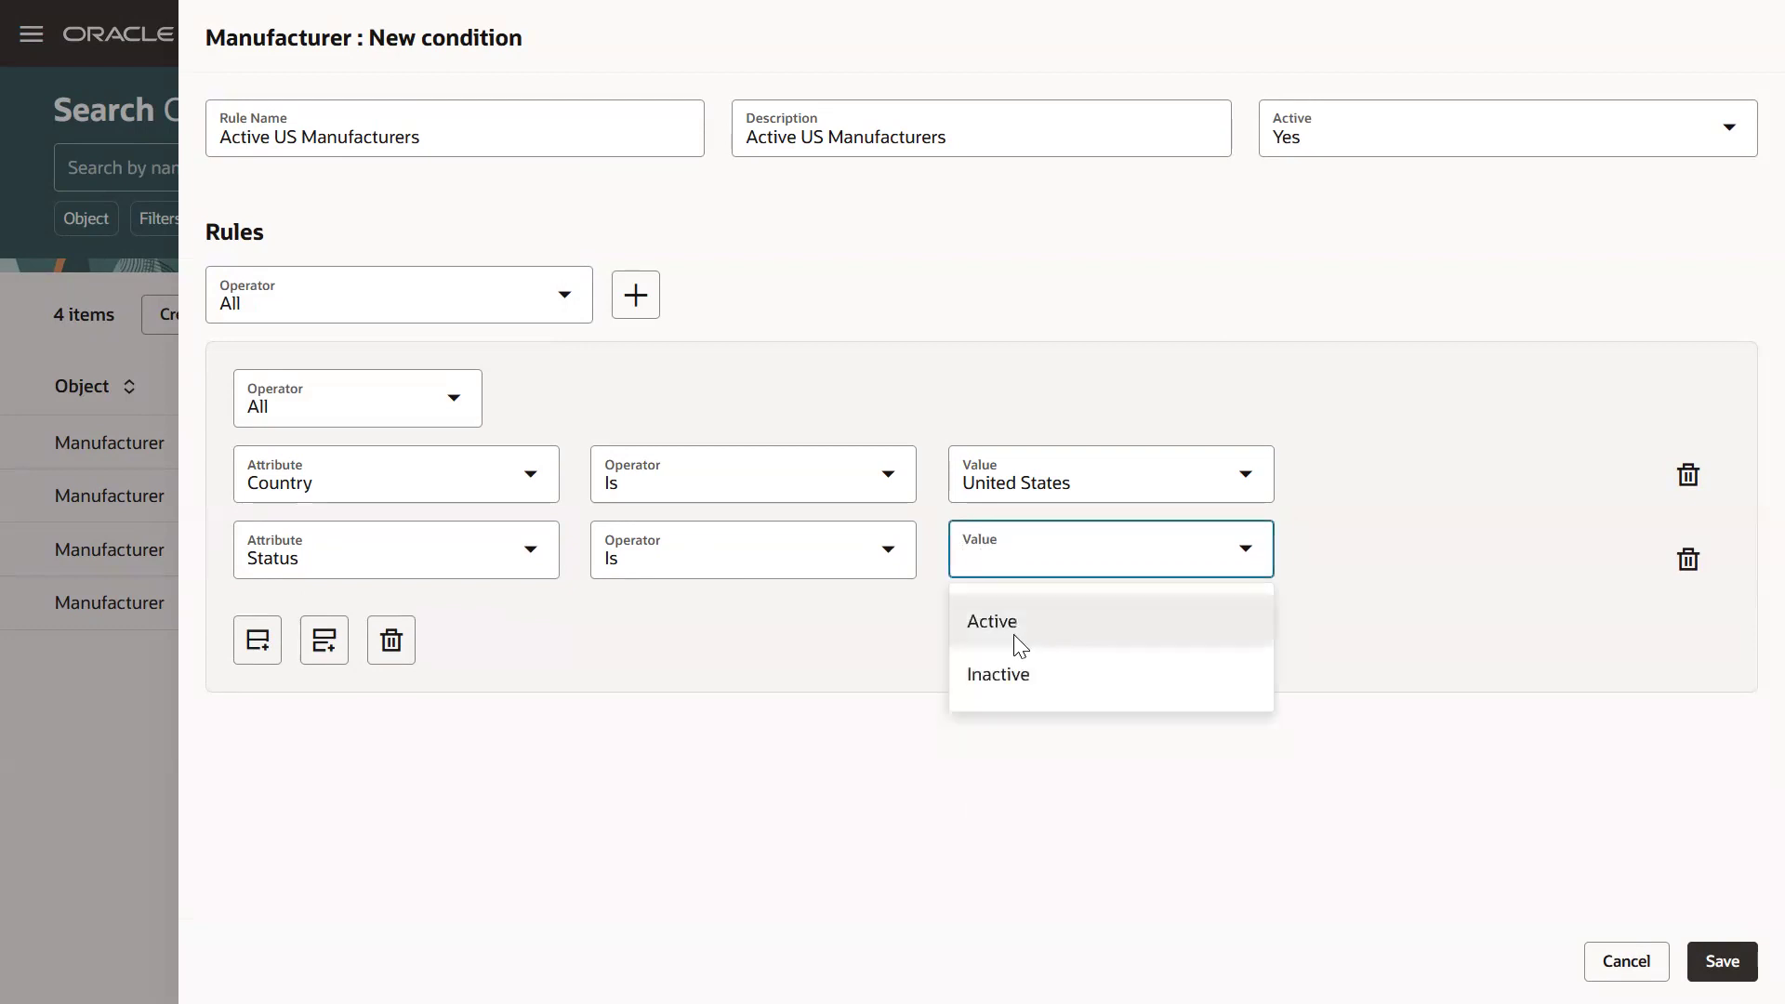
{"action": "left_click", "coordinate": [1020, 641]}
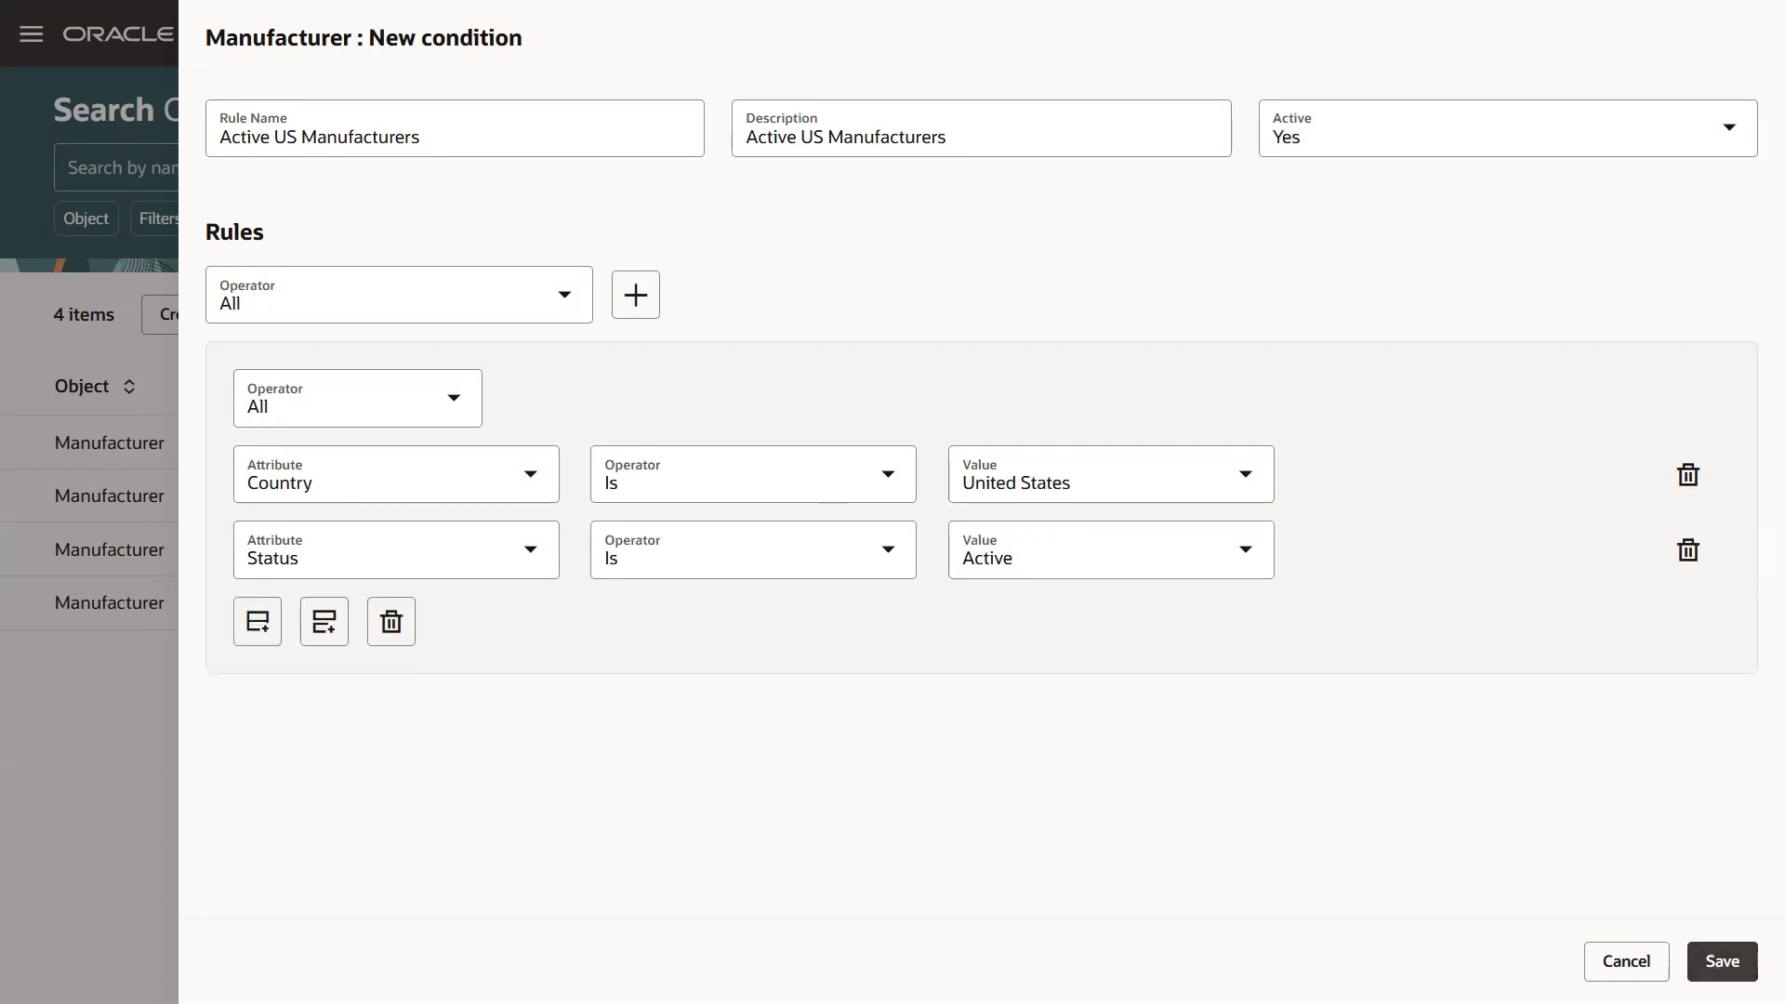
{"action": "left_click", "coordinate": [1722, 961]}
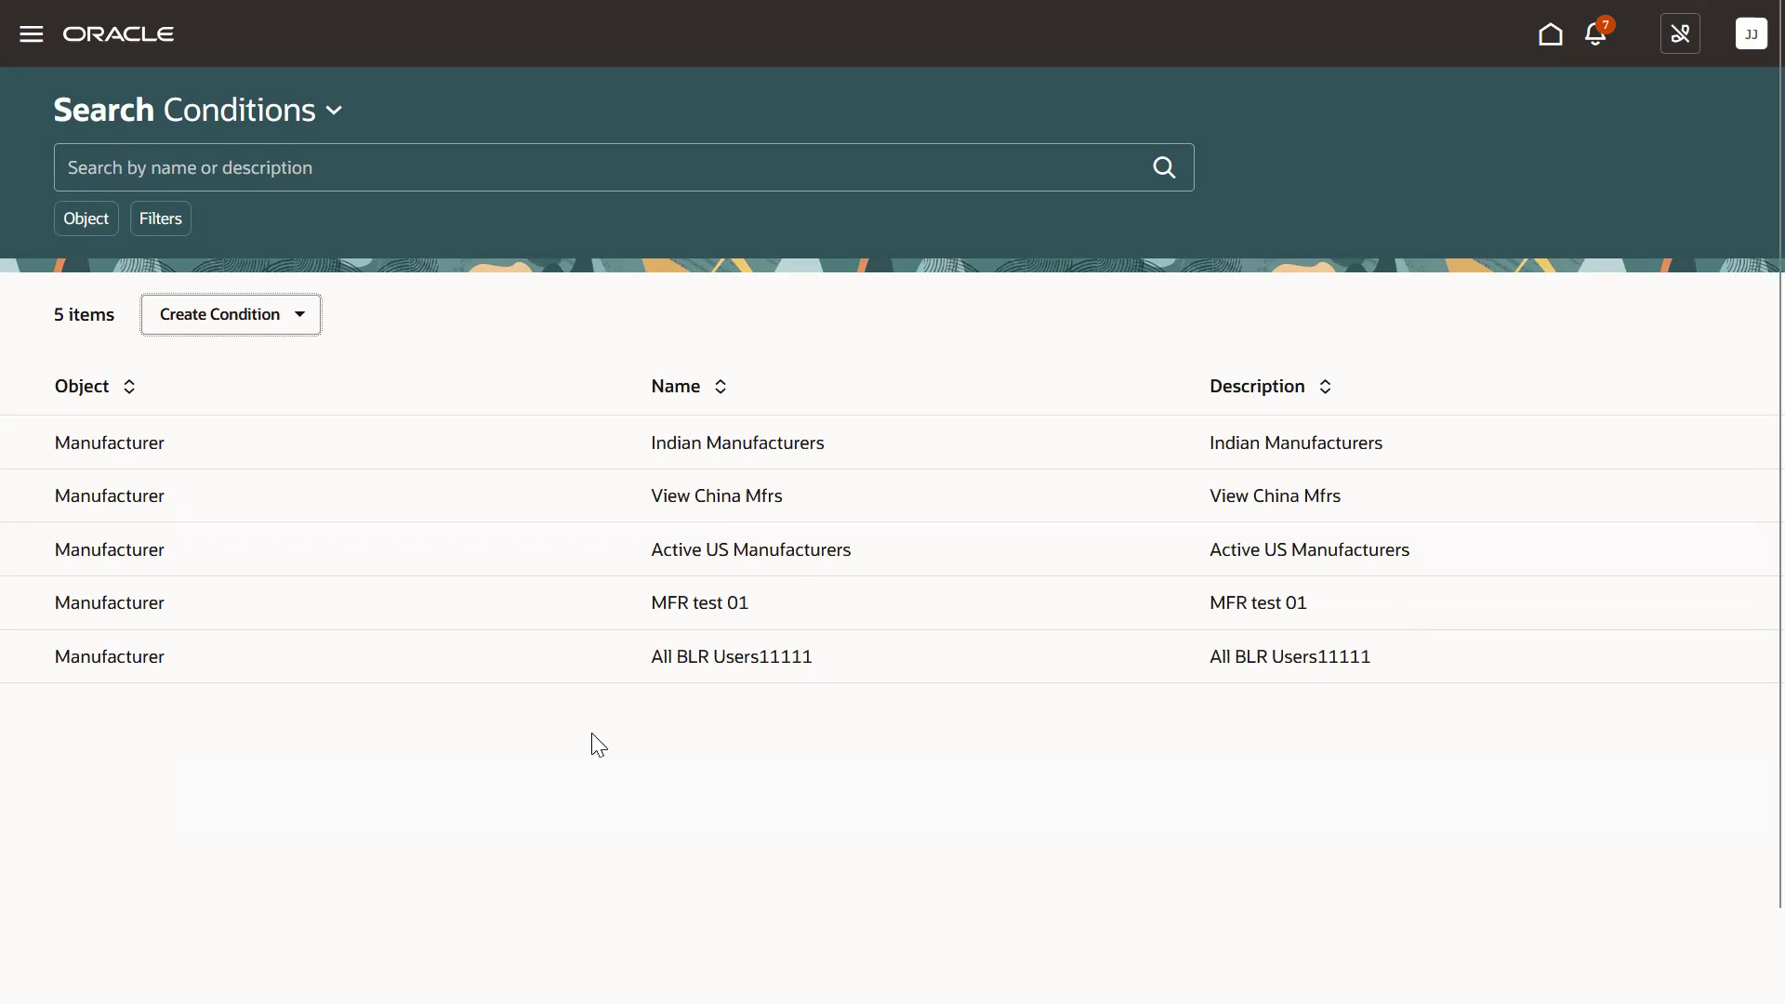
Switch to Permission Sets and sort the list by Name ascending.
{"action": "left_click", "coordinate": [253, 101]}
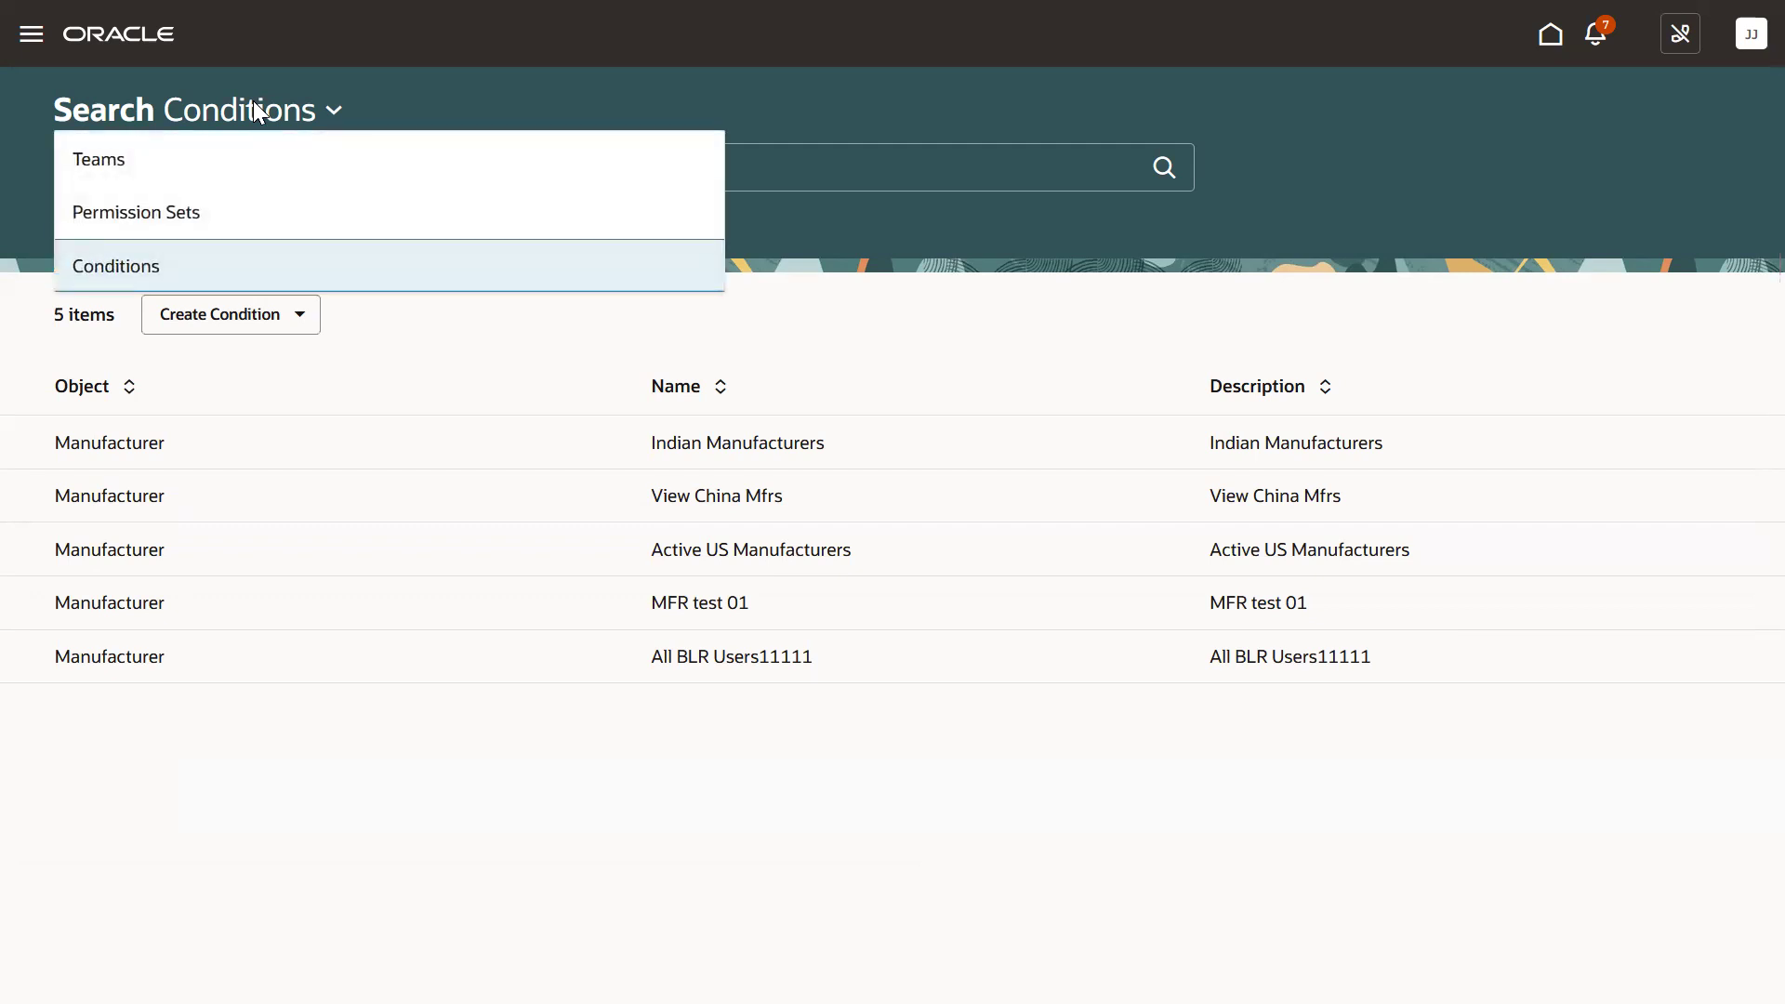
{"action": "left_click", "coordinate": [232, 212]}
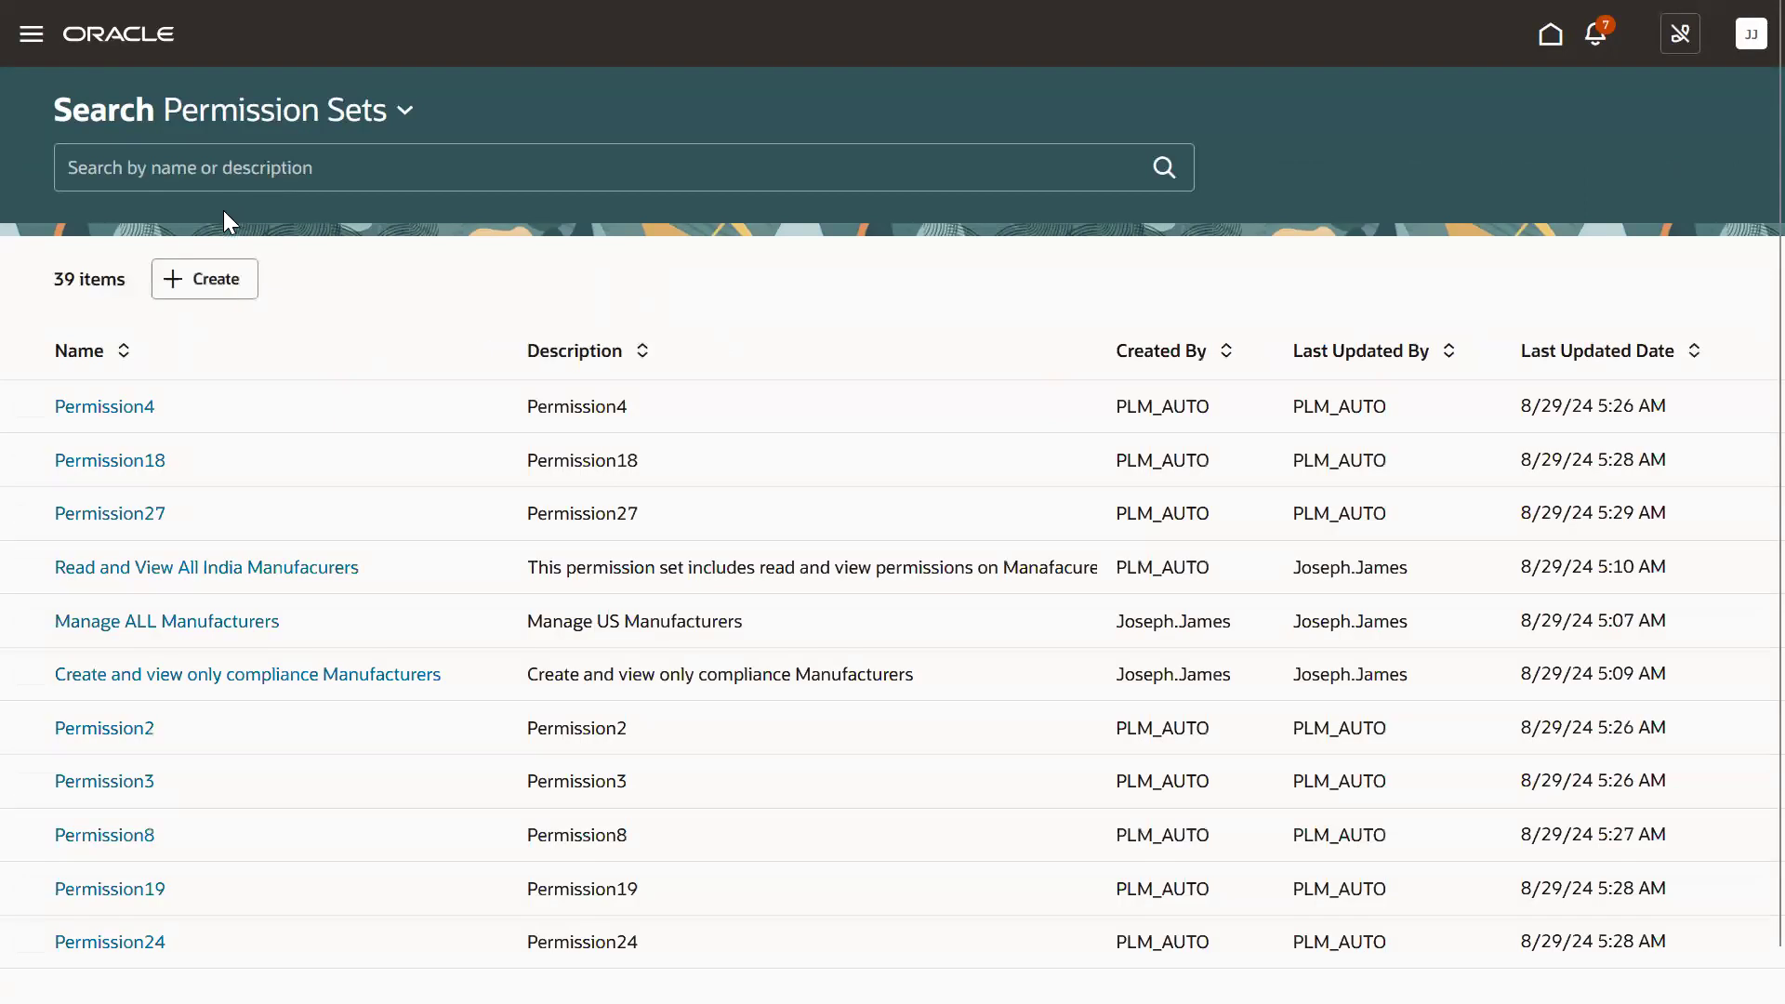
{"action": "left_click", "coordinate": [123, 351]}
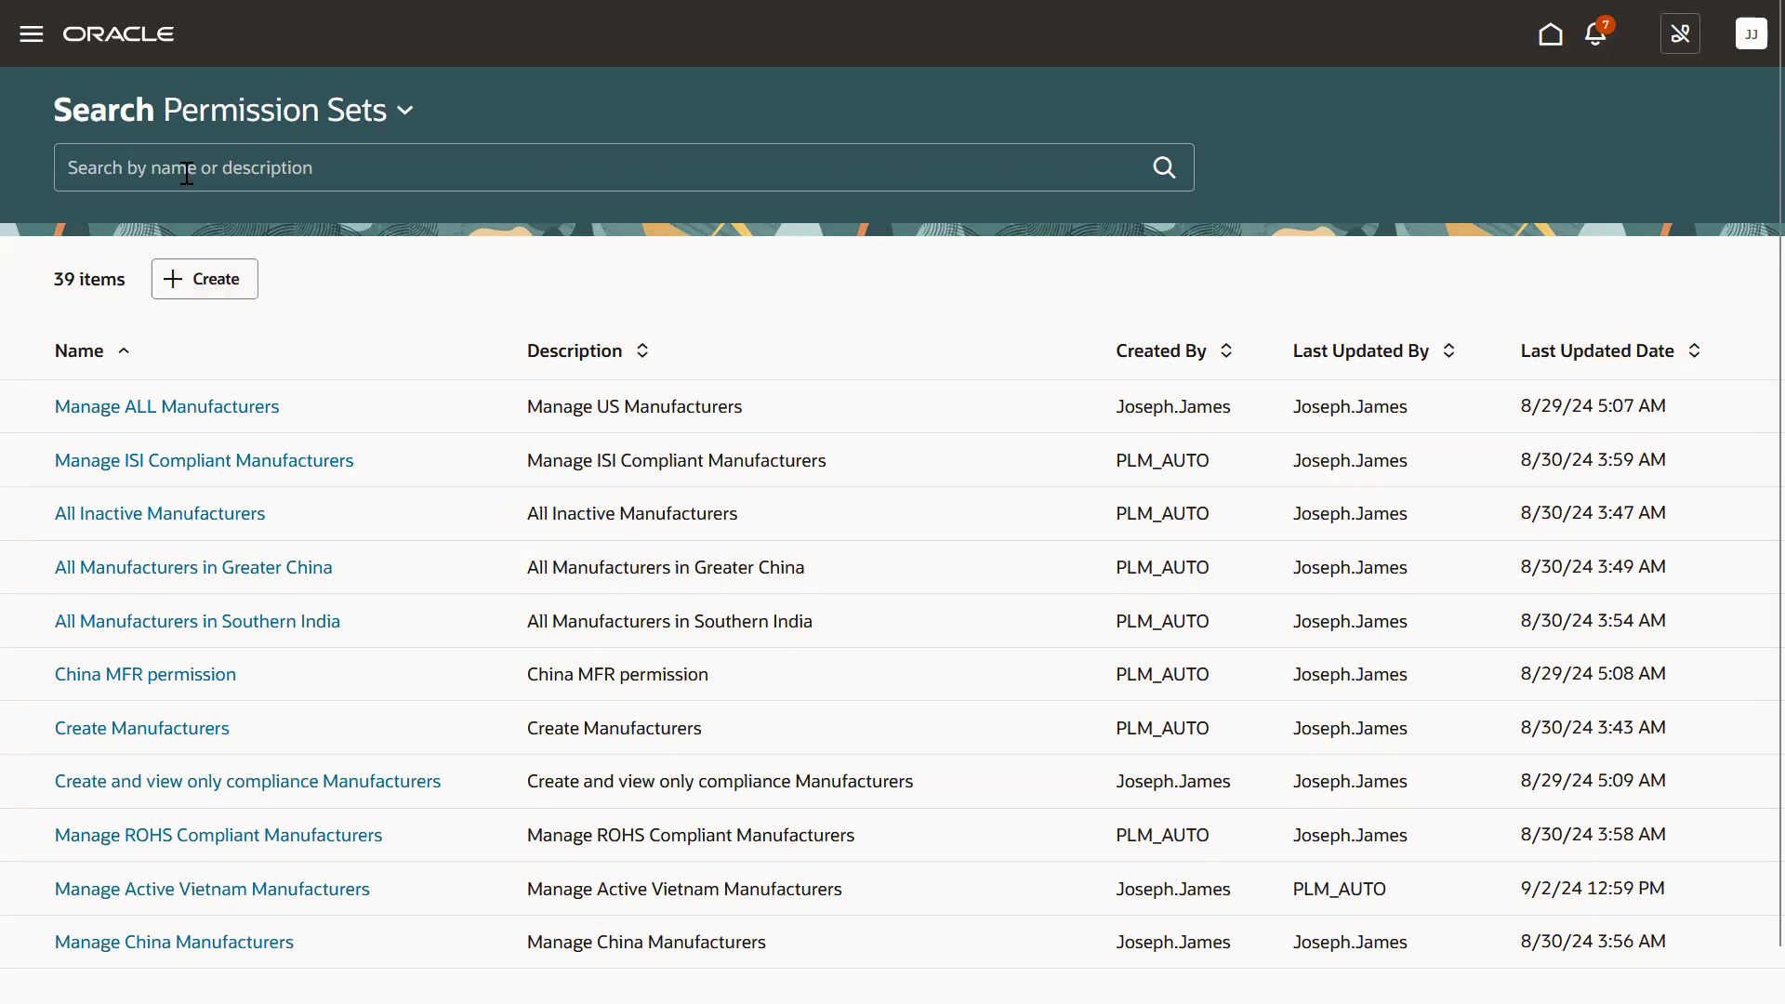
Create a permission set named 'Manage Active US Manufacturers' with the same description.
{"action": "left_click", "coordinate": [224, 292]}
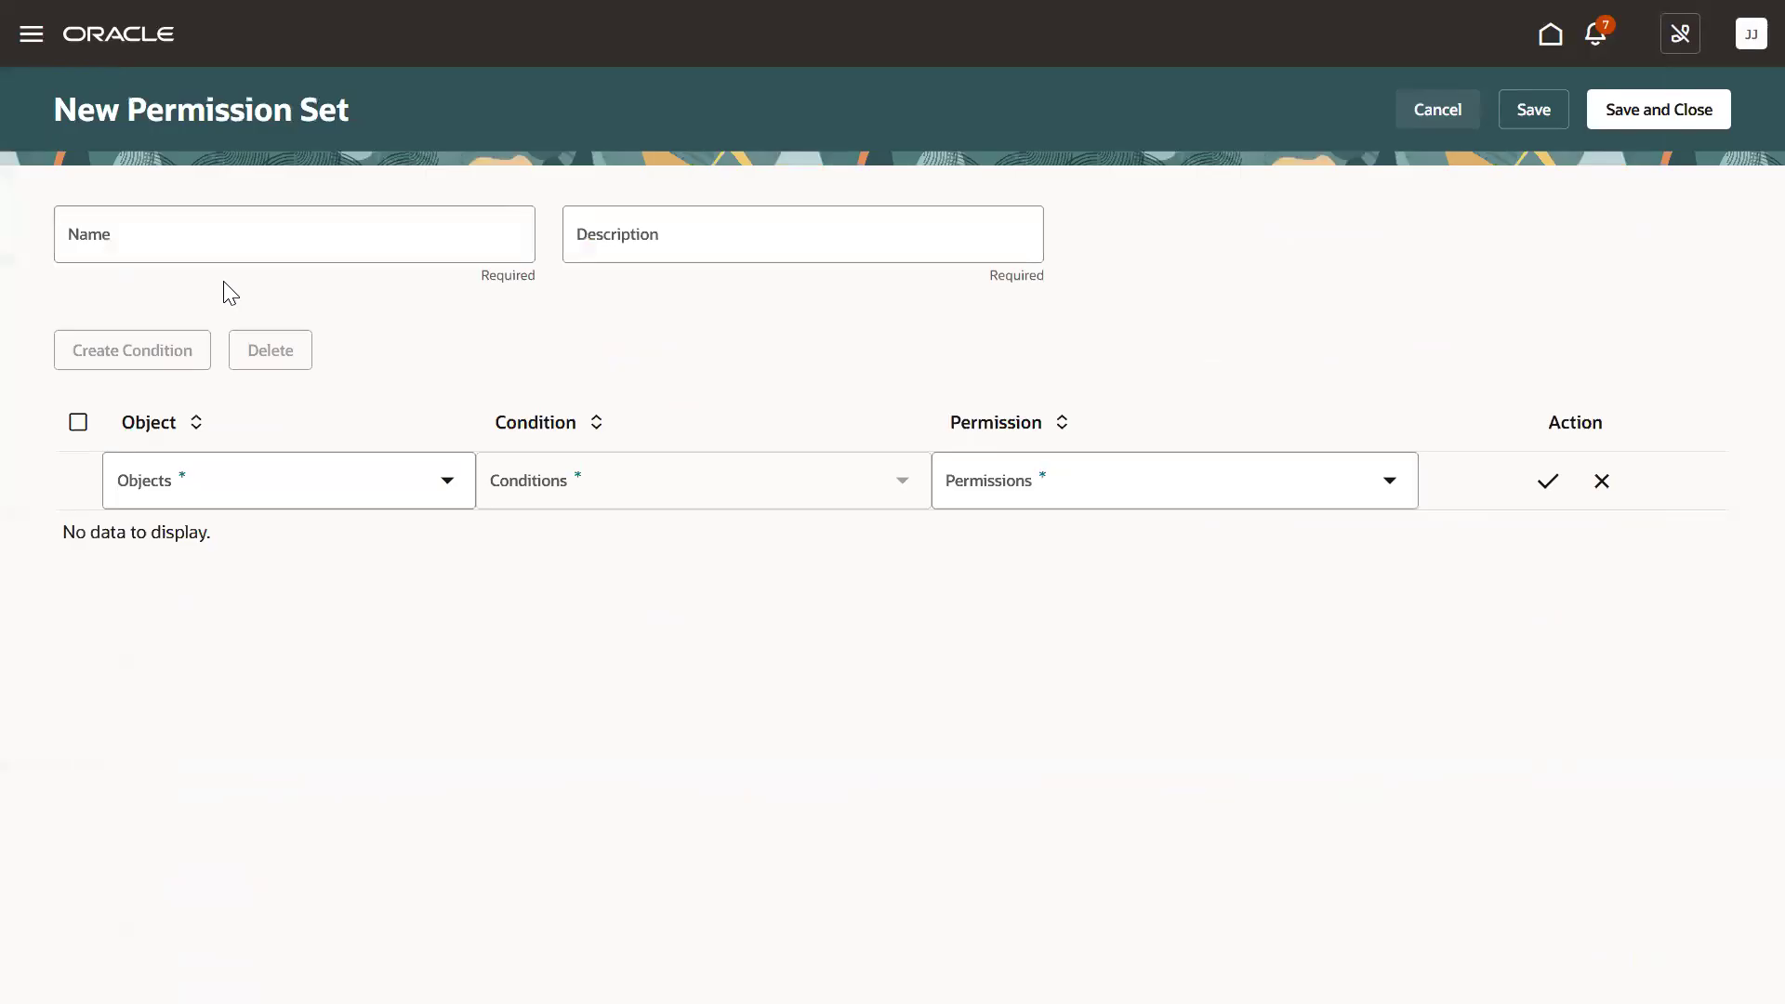
{"action": "left_click", "coordinate": [226, 254]}
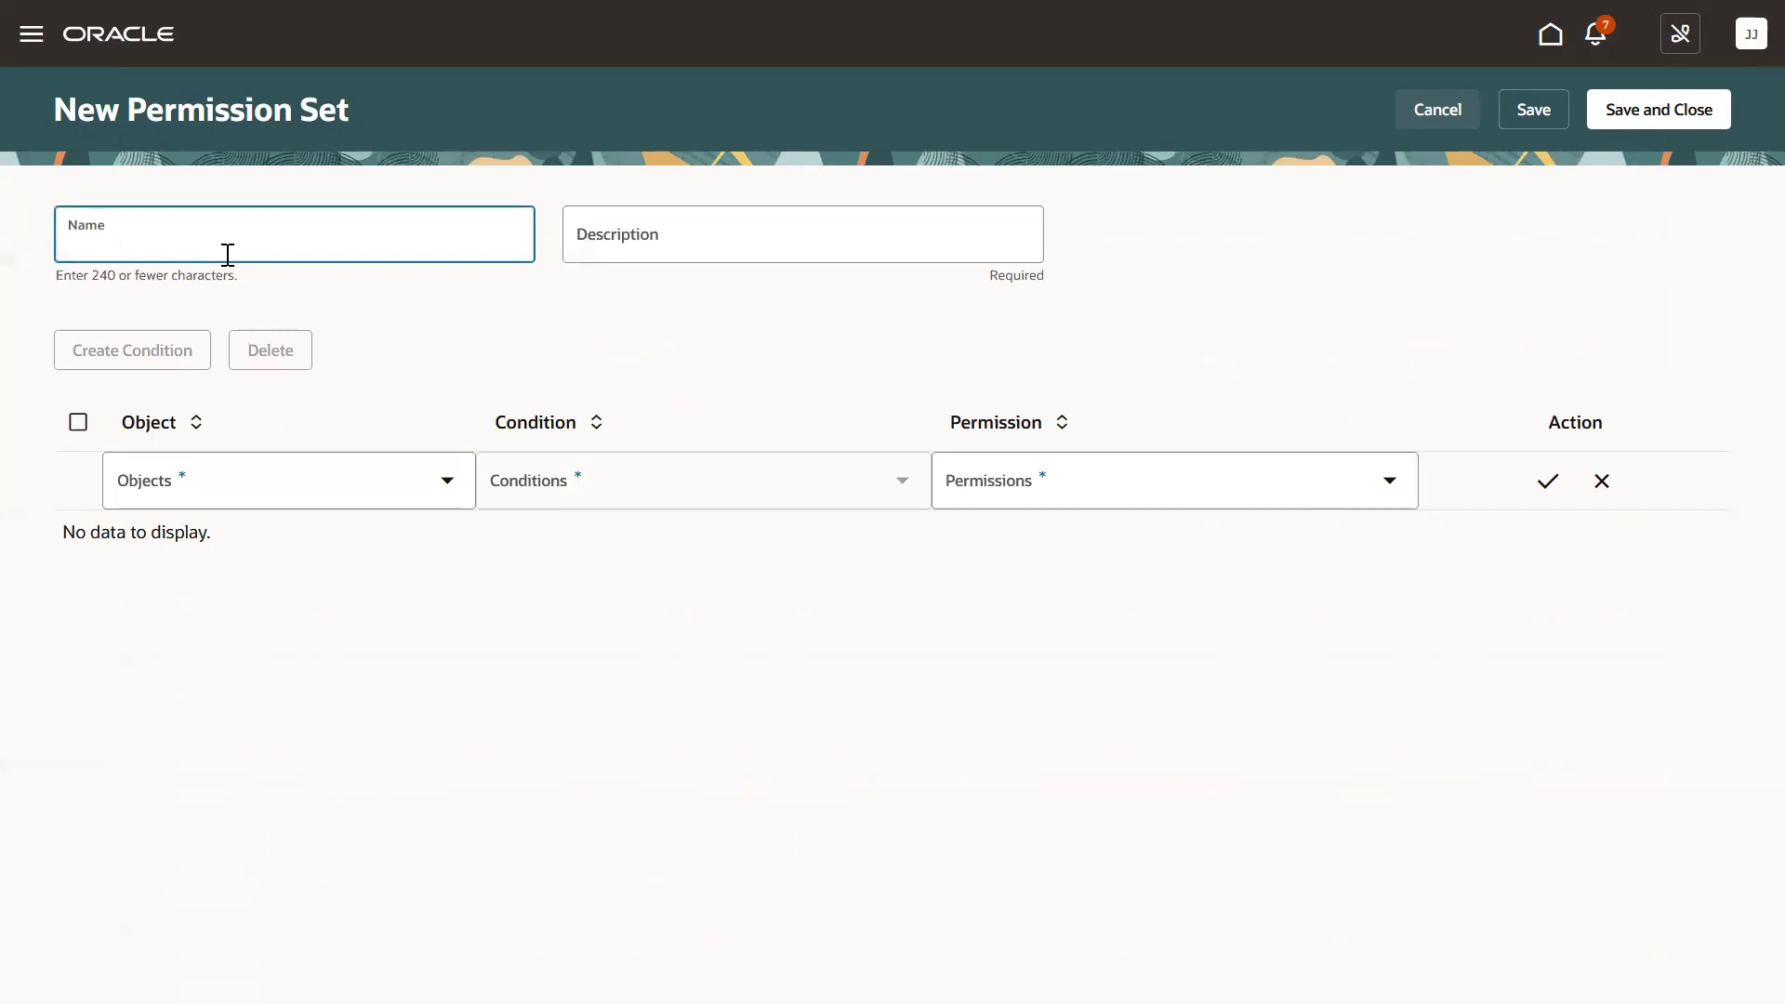
{"action": "type", "text": "Manage Active US Manufacturers"}
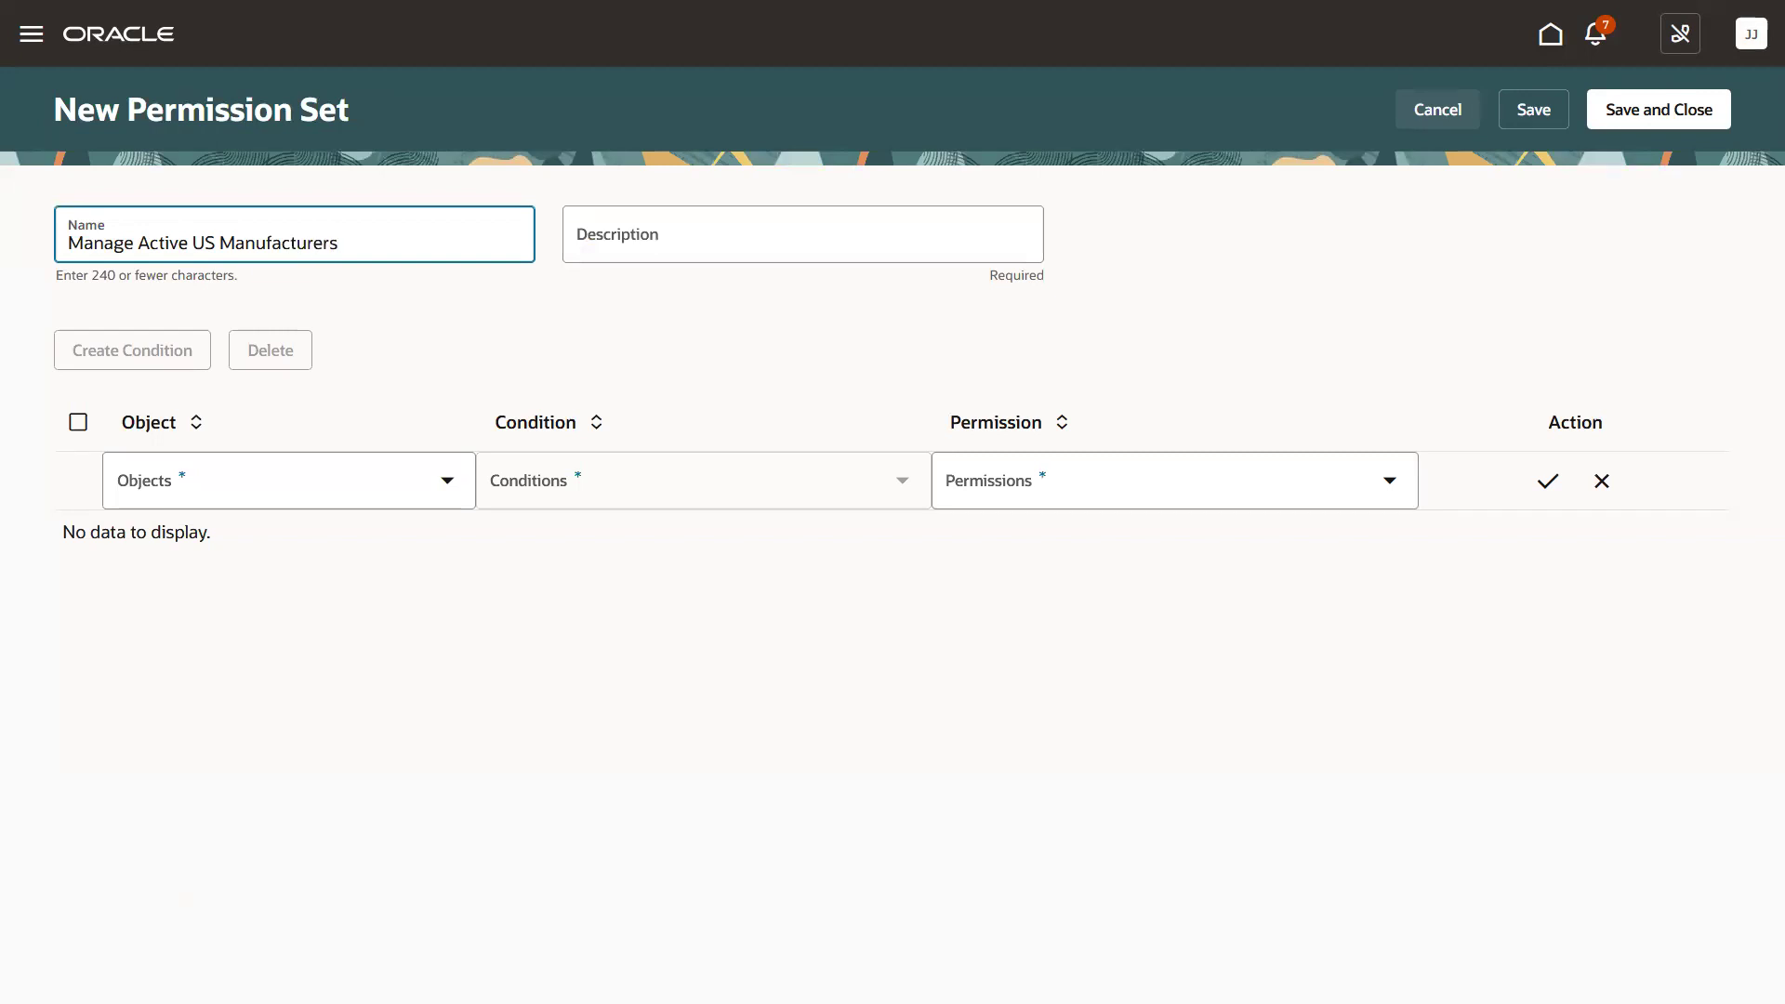
{"action": "left_click_drag", "start_coordinate": [358, 243], "coordinate": [70, 237]}
{"action": "key", "text": "ctrl+c"}
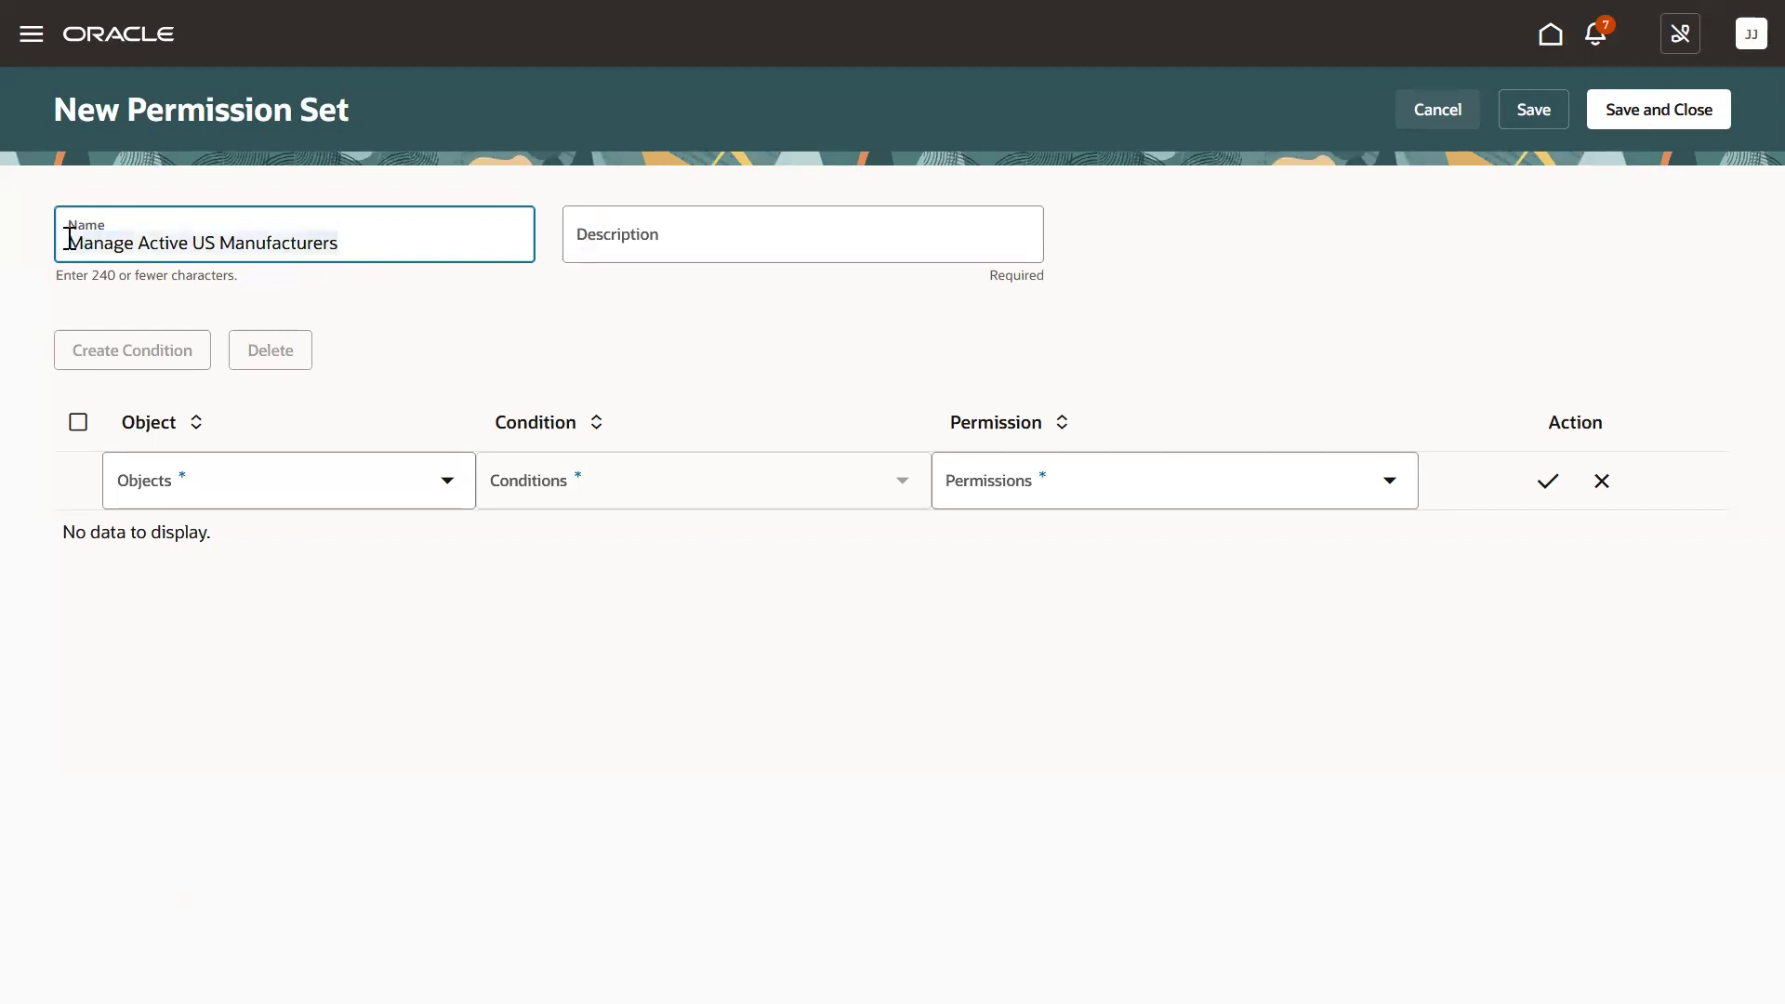
{"action": "left_click", "coordinate": [598, 253]}
{"action": "key", "text": "ctrl+v"}
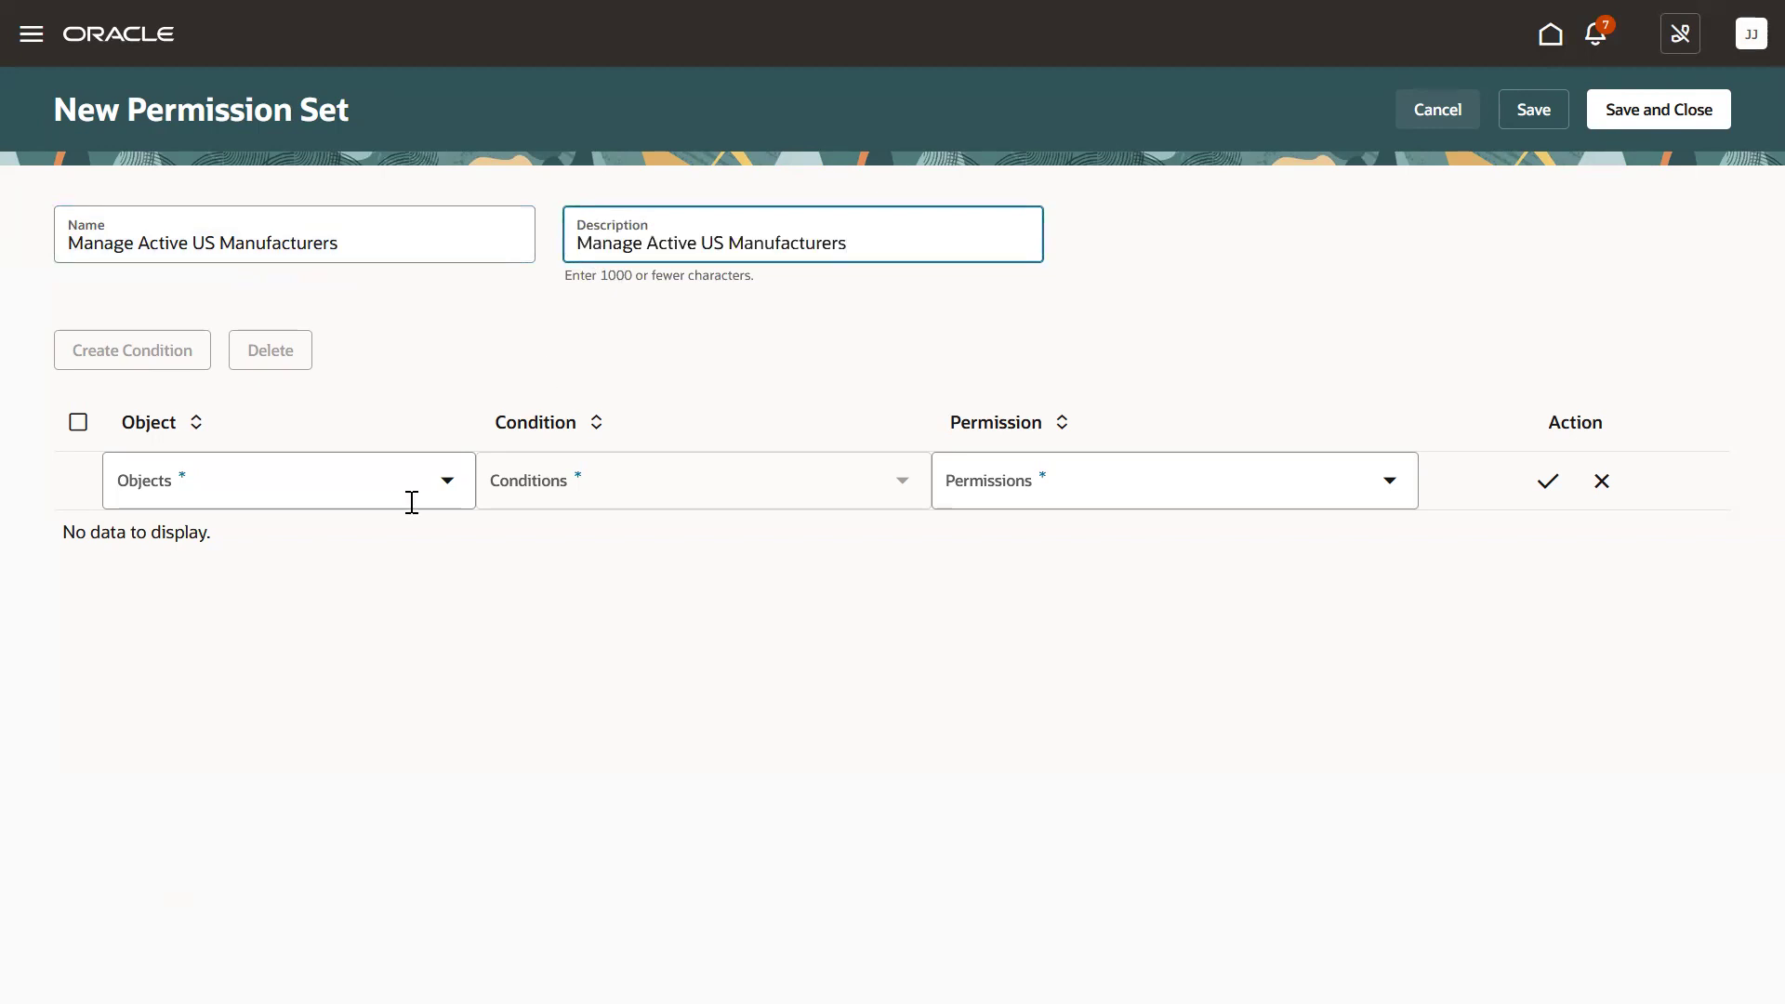
Add a Manufacturer rule with condition Active US Manufacturers and Manage permission.
{"action": "left_click", "coordinate": [406, 498]}
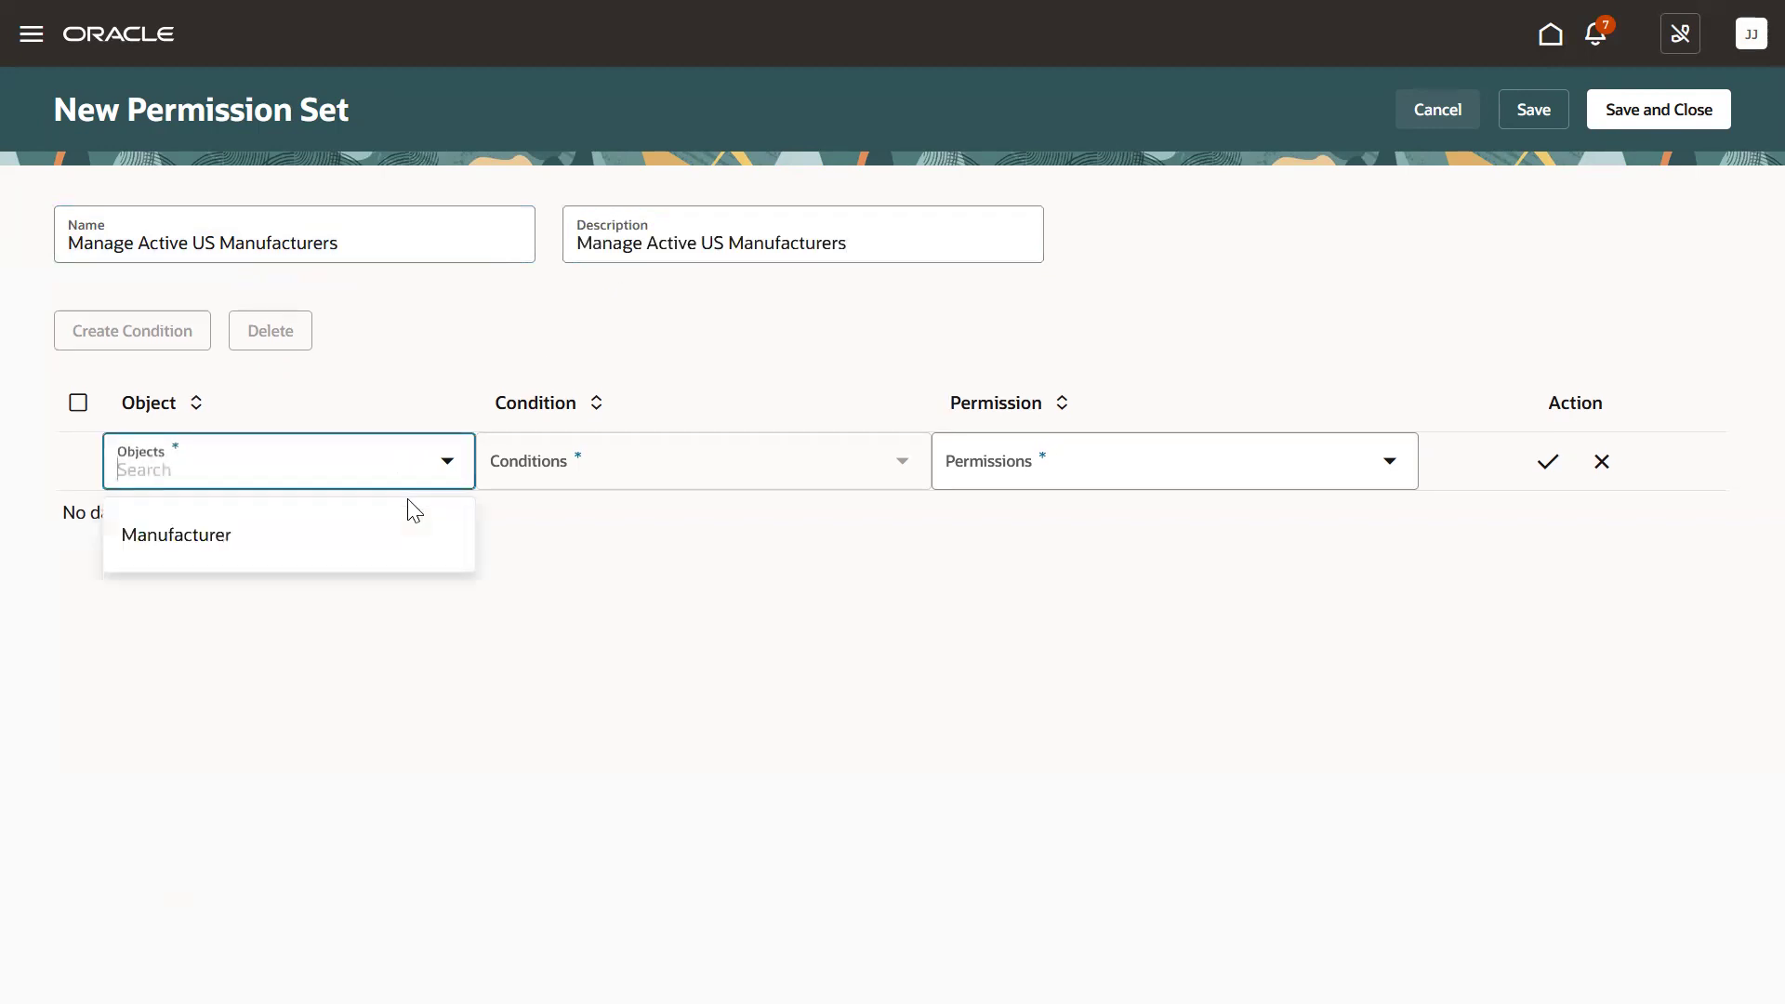
{"action": "left_click", "coordinate": [325, 543]}
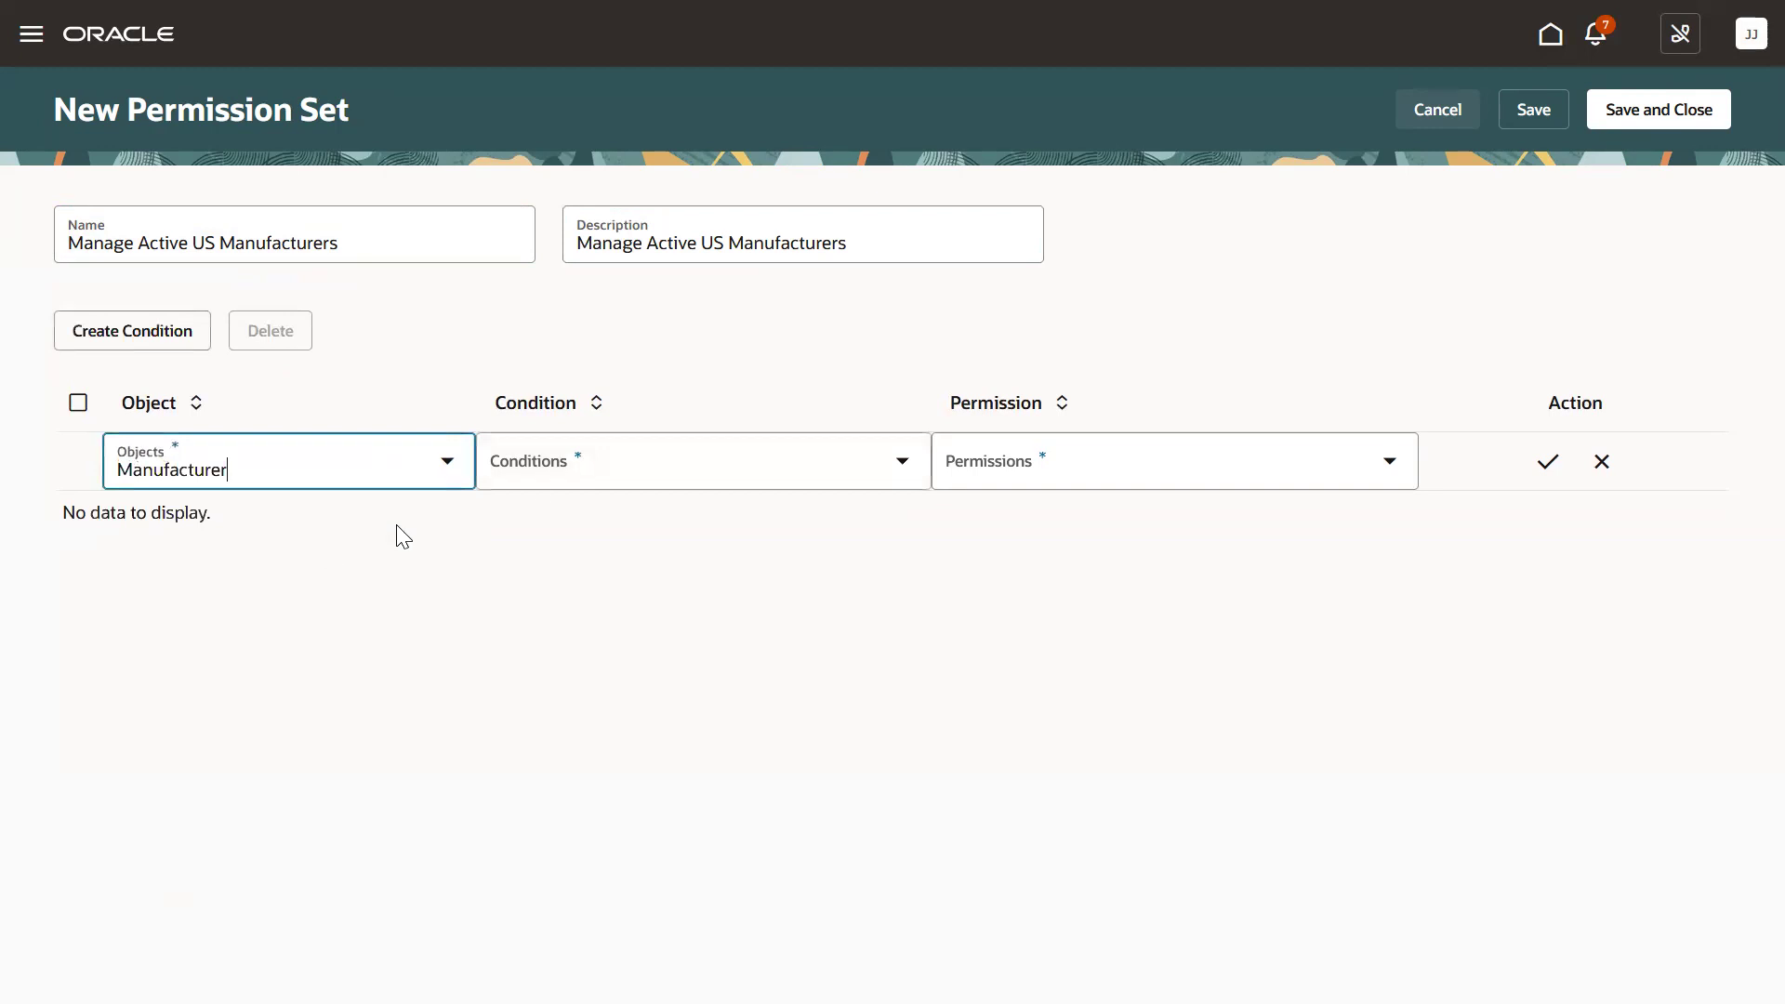
{"action": "left_click", "coordinate": [559, 479]}
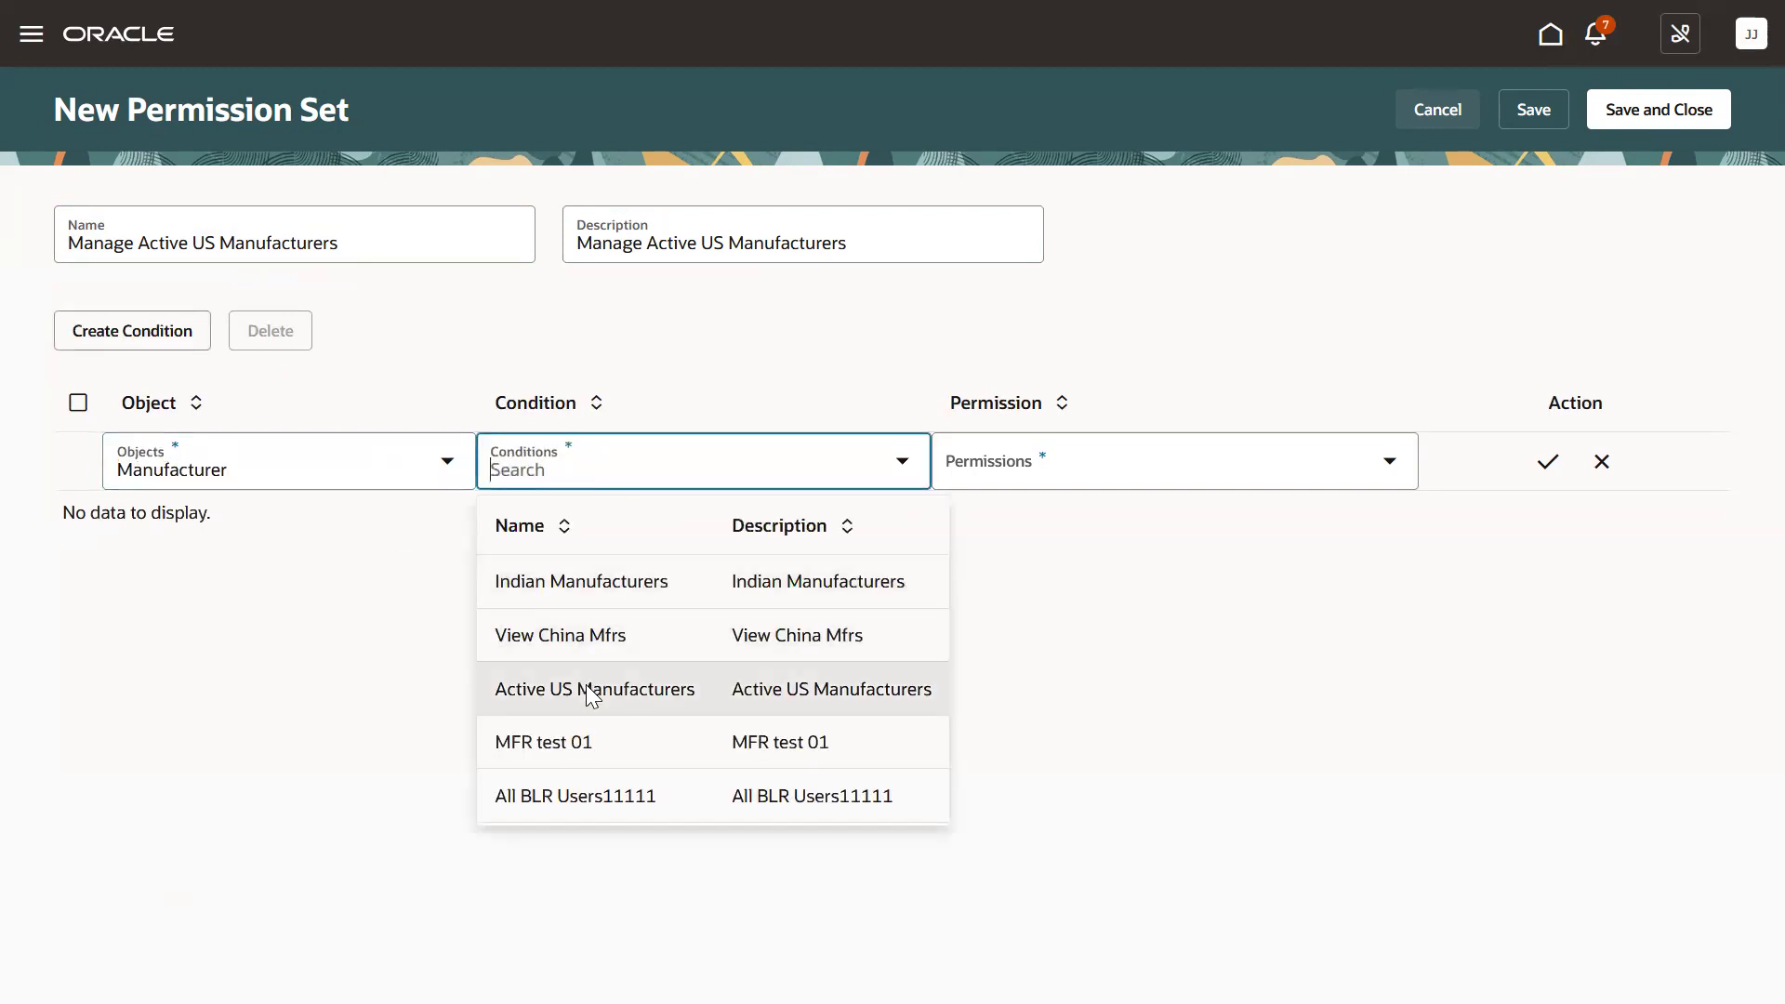
{"action": "left_click", "coordinate": [686, 702]}
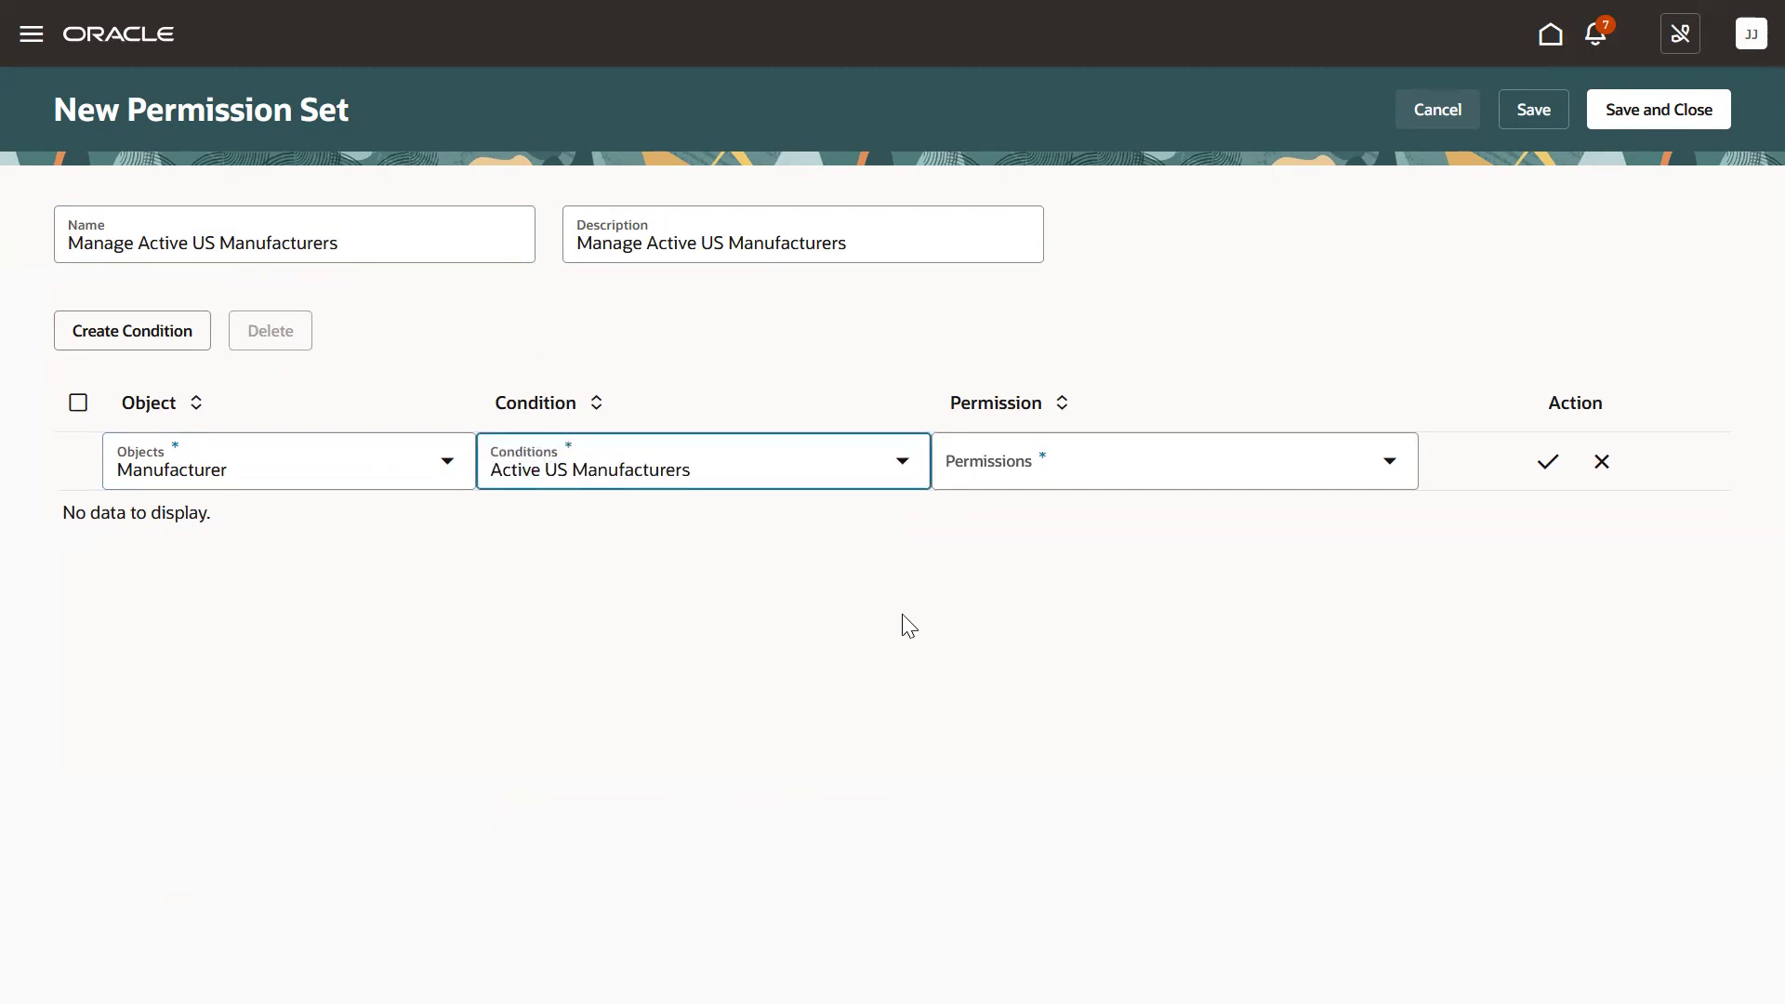
{"action": "left_click", "coordinate": [1028, 481]}
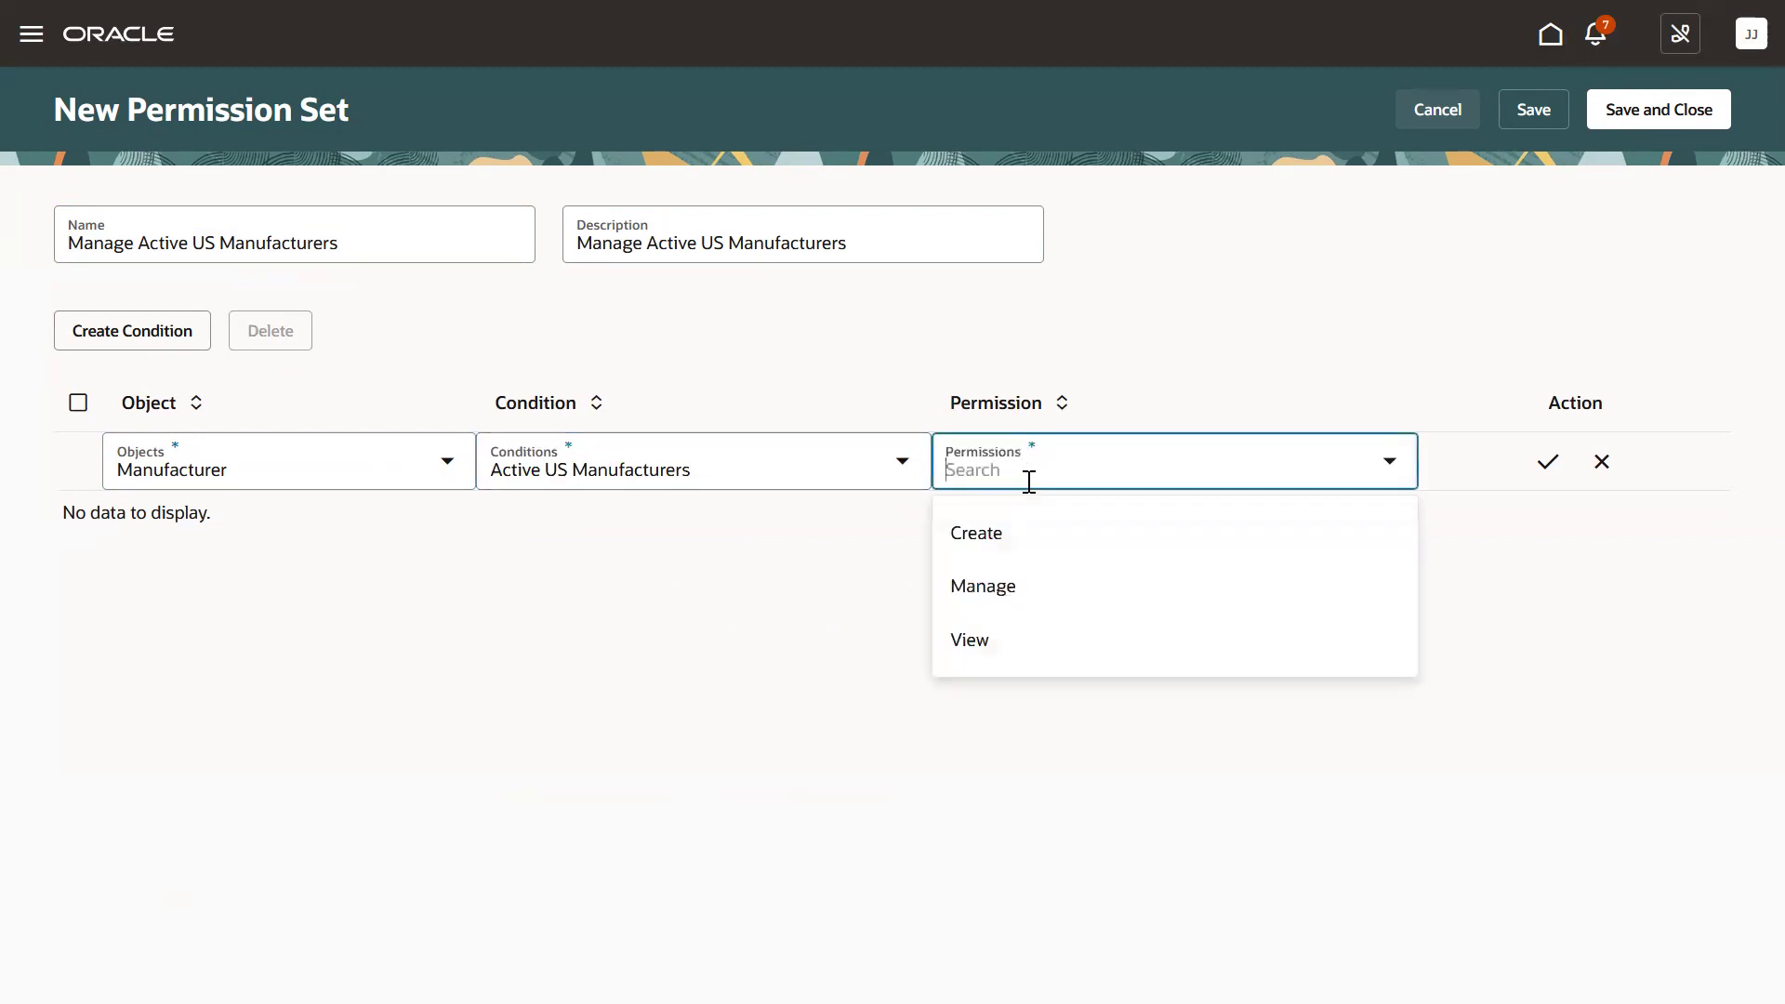
{"action": "left_click", "coordinate": [1026, 587]}
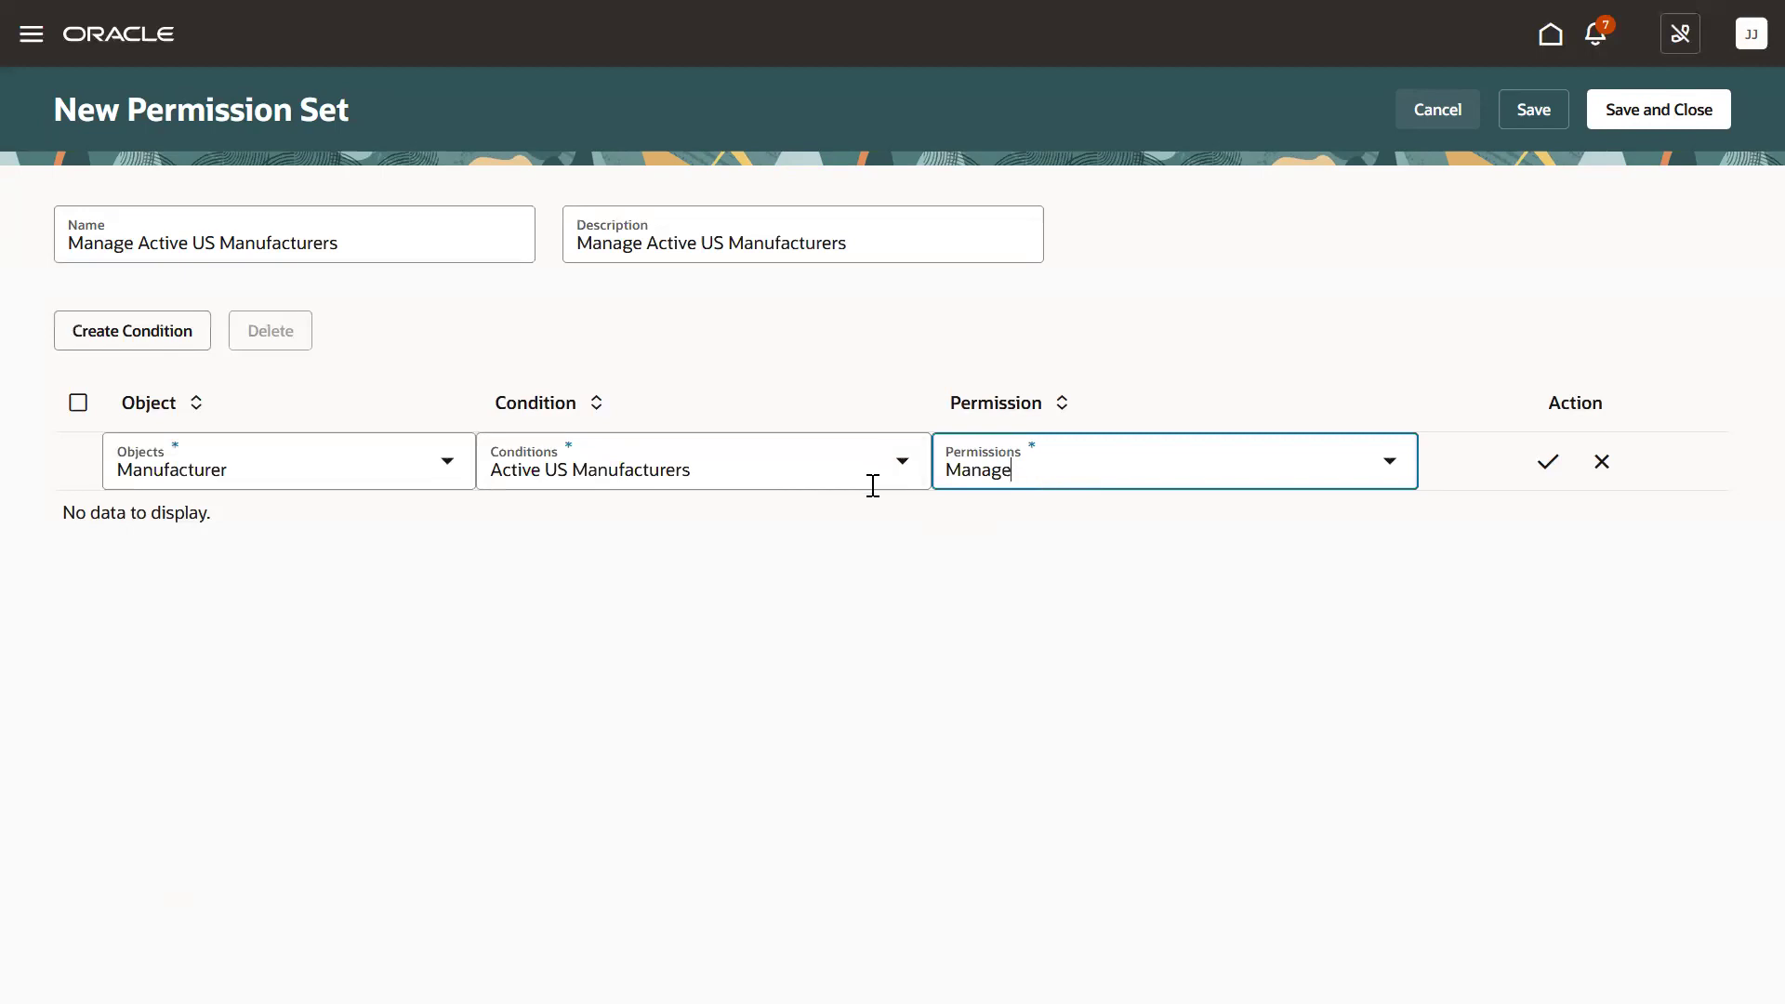
{"action": "left_click", "coordinate": [1547, 462]}
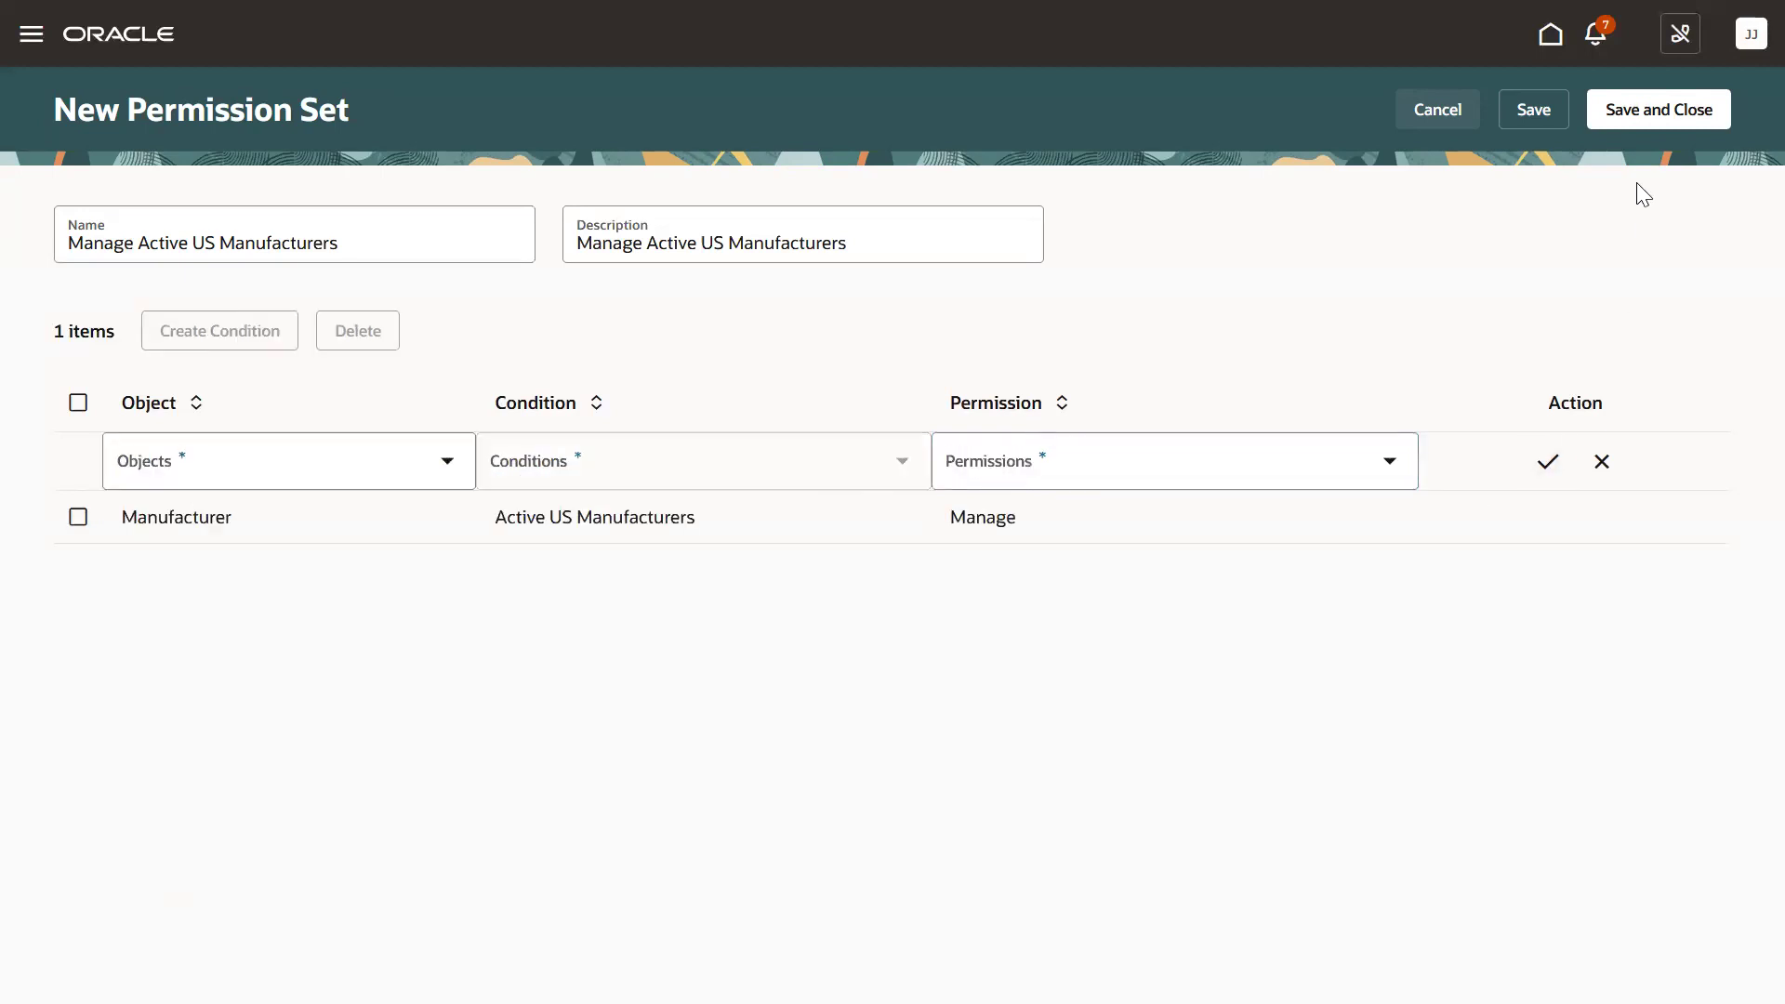
Save and close the permission set, then start a new team from Search Teams.
{"action": "left_click", "coordinate": [1645, 130]}
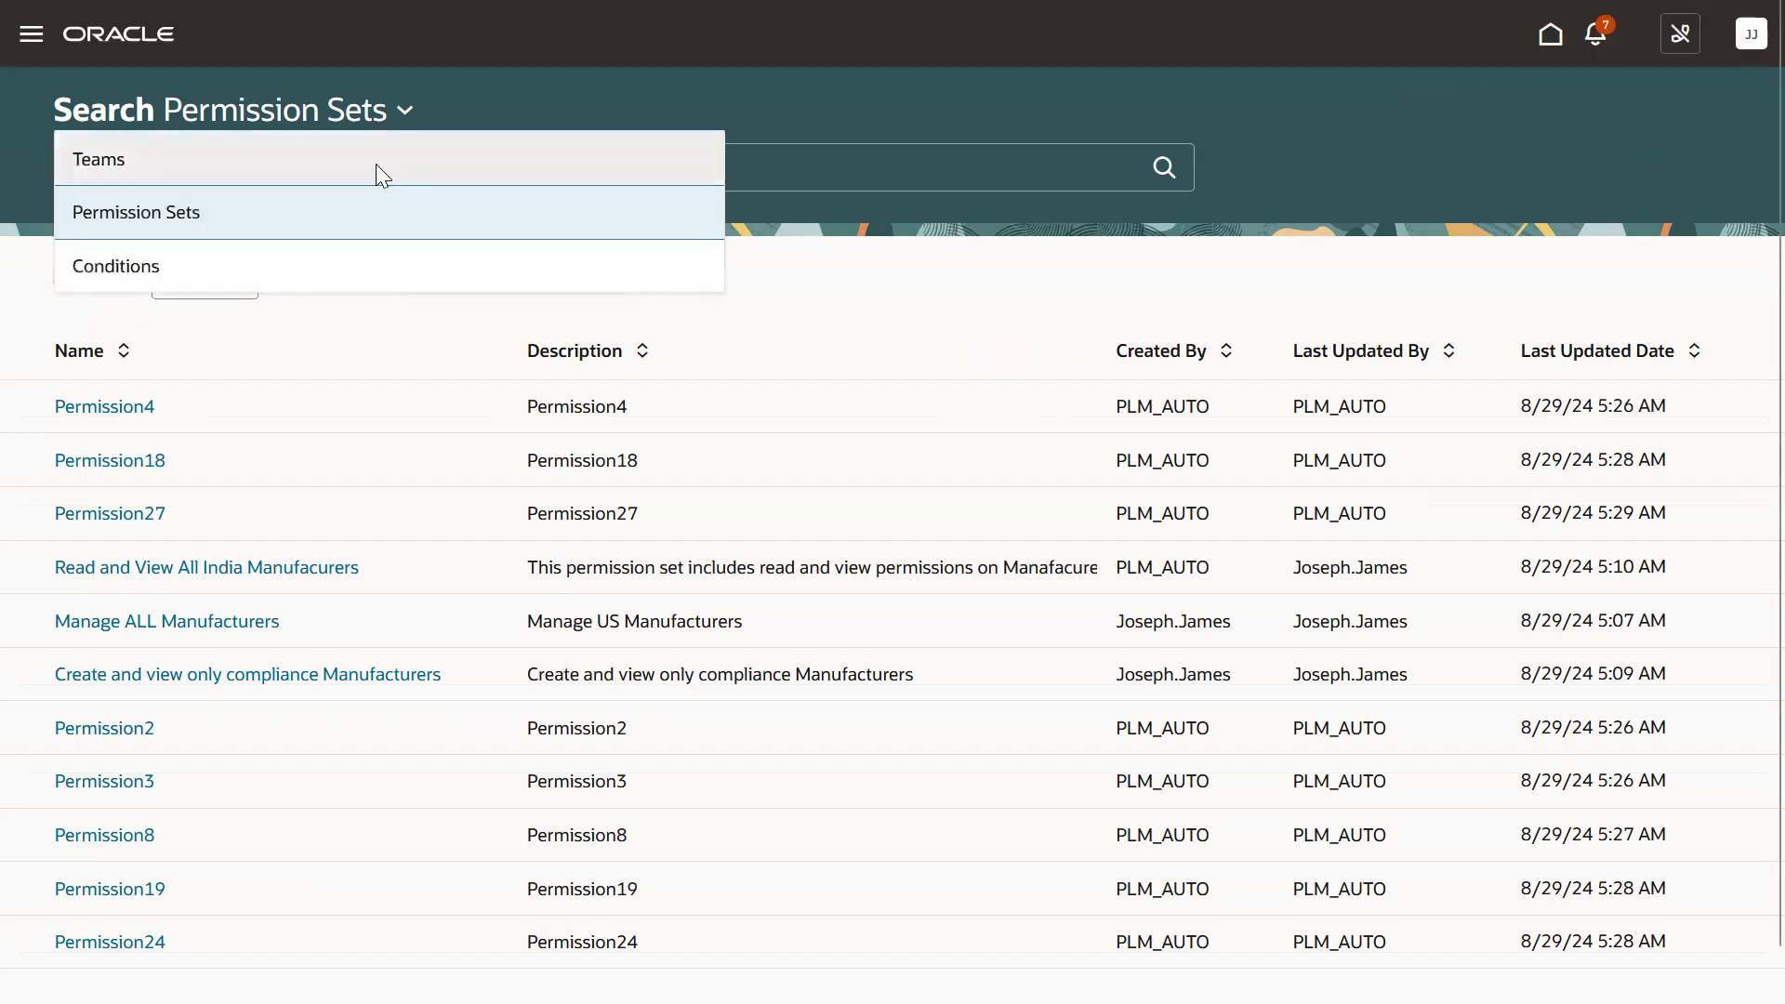
{"action": "left_click", "coordinate": [376, 165]}
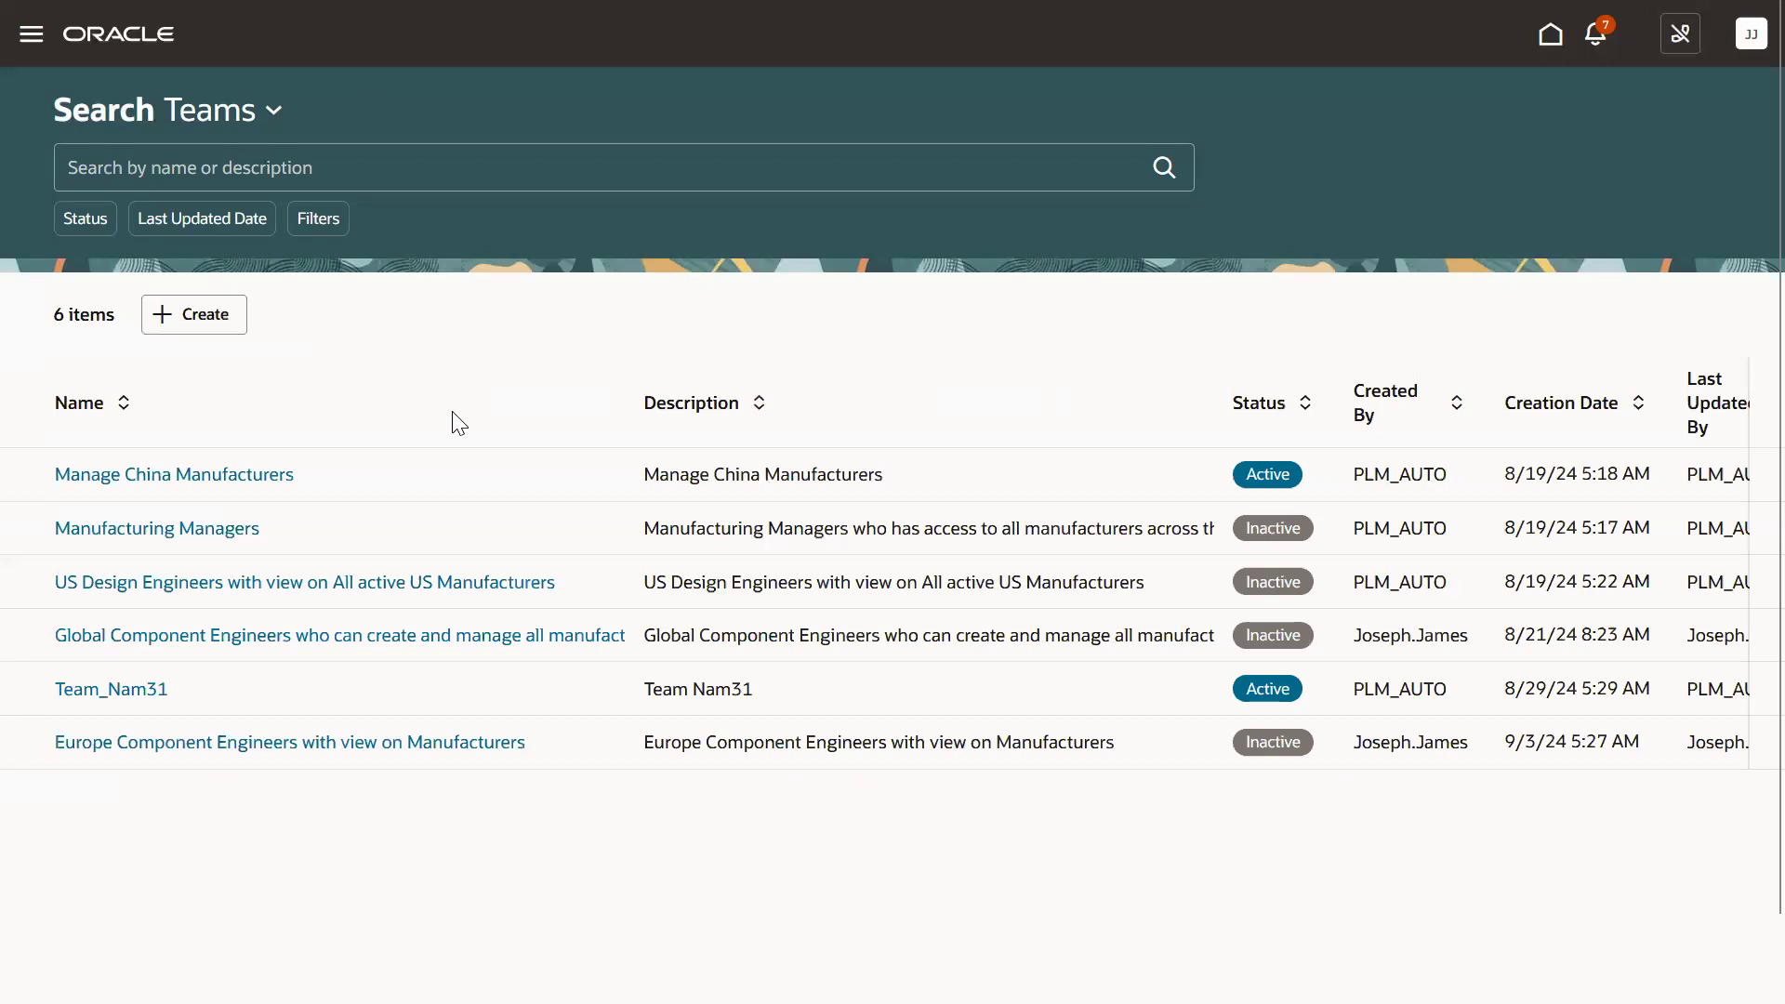
{"action": "left_click", "coordinate": [200, 315]}
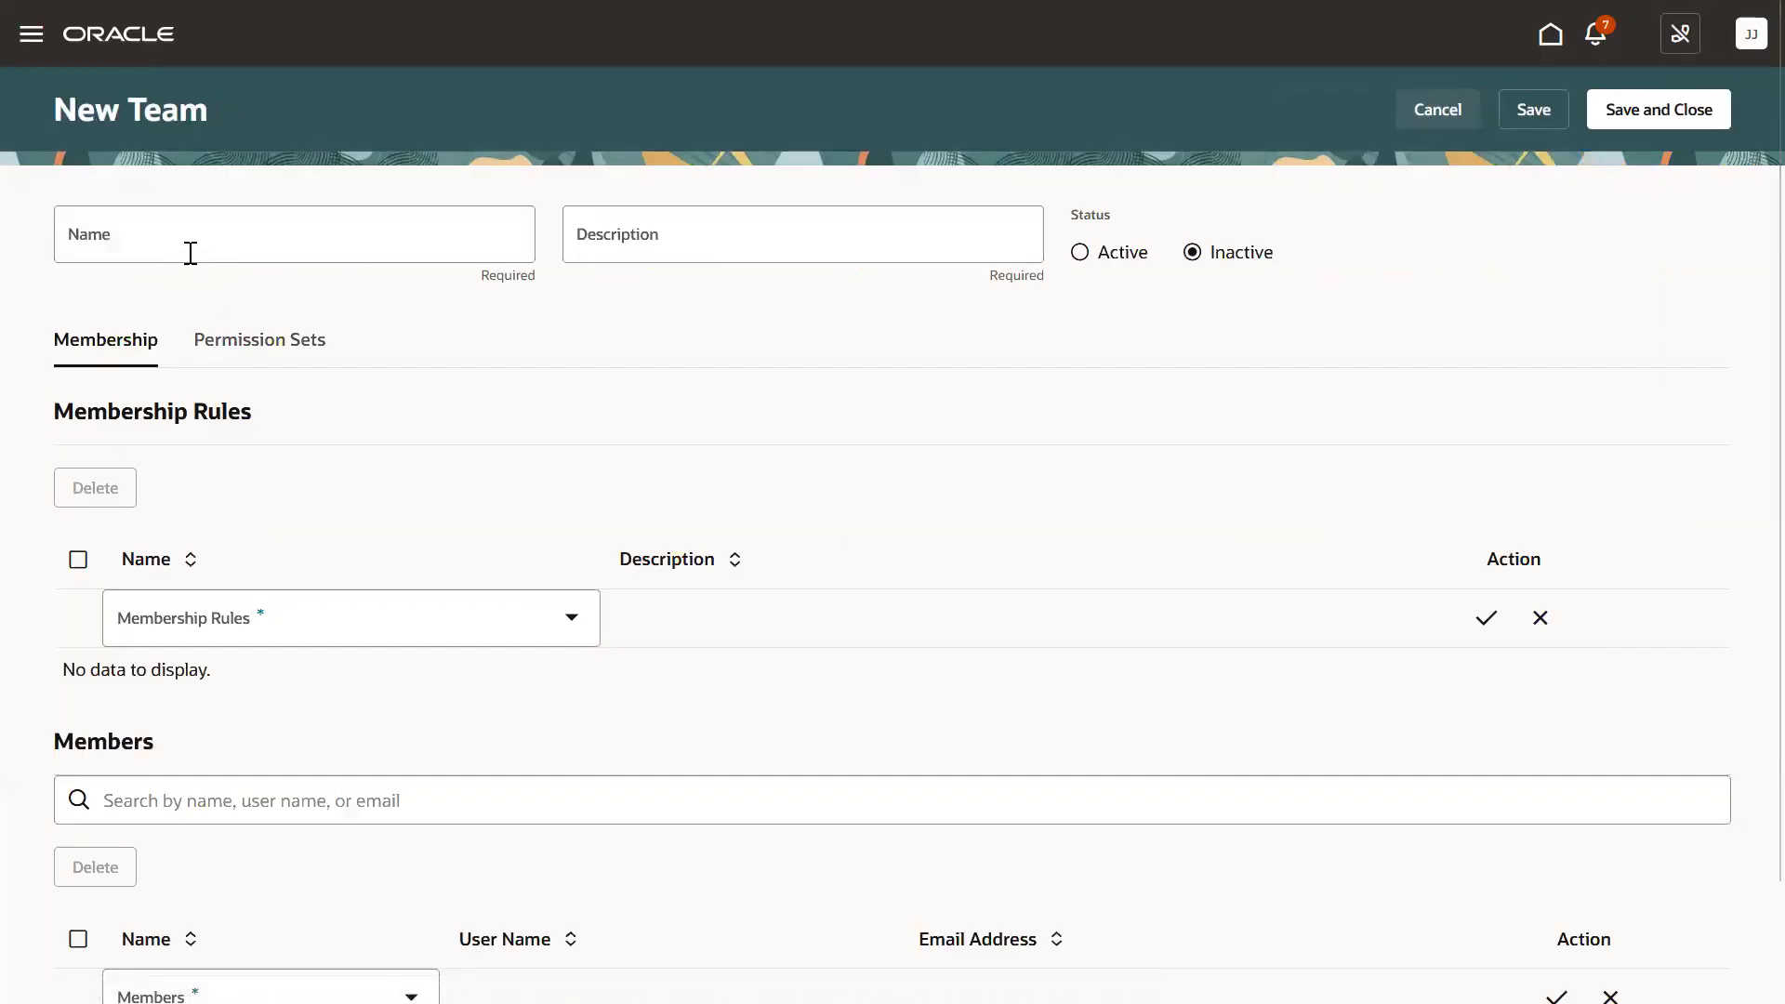
Name the team 'US component Engineers with manage on Active US Manufacturers', correcting the misspelling.
{"action": "left_click", "coordinate": [190, 252]}
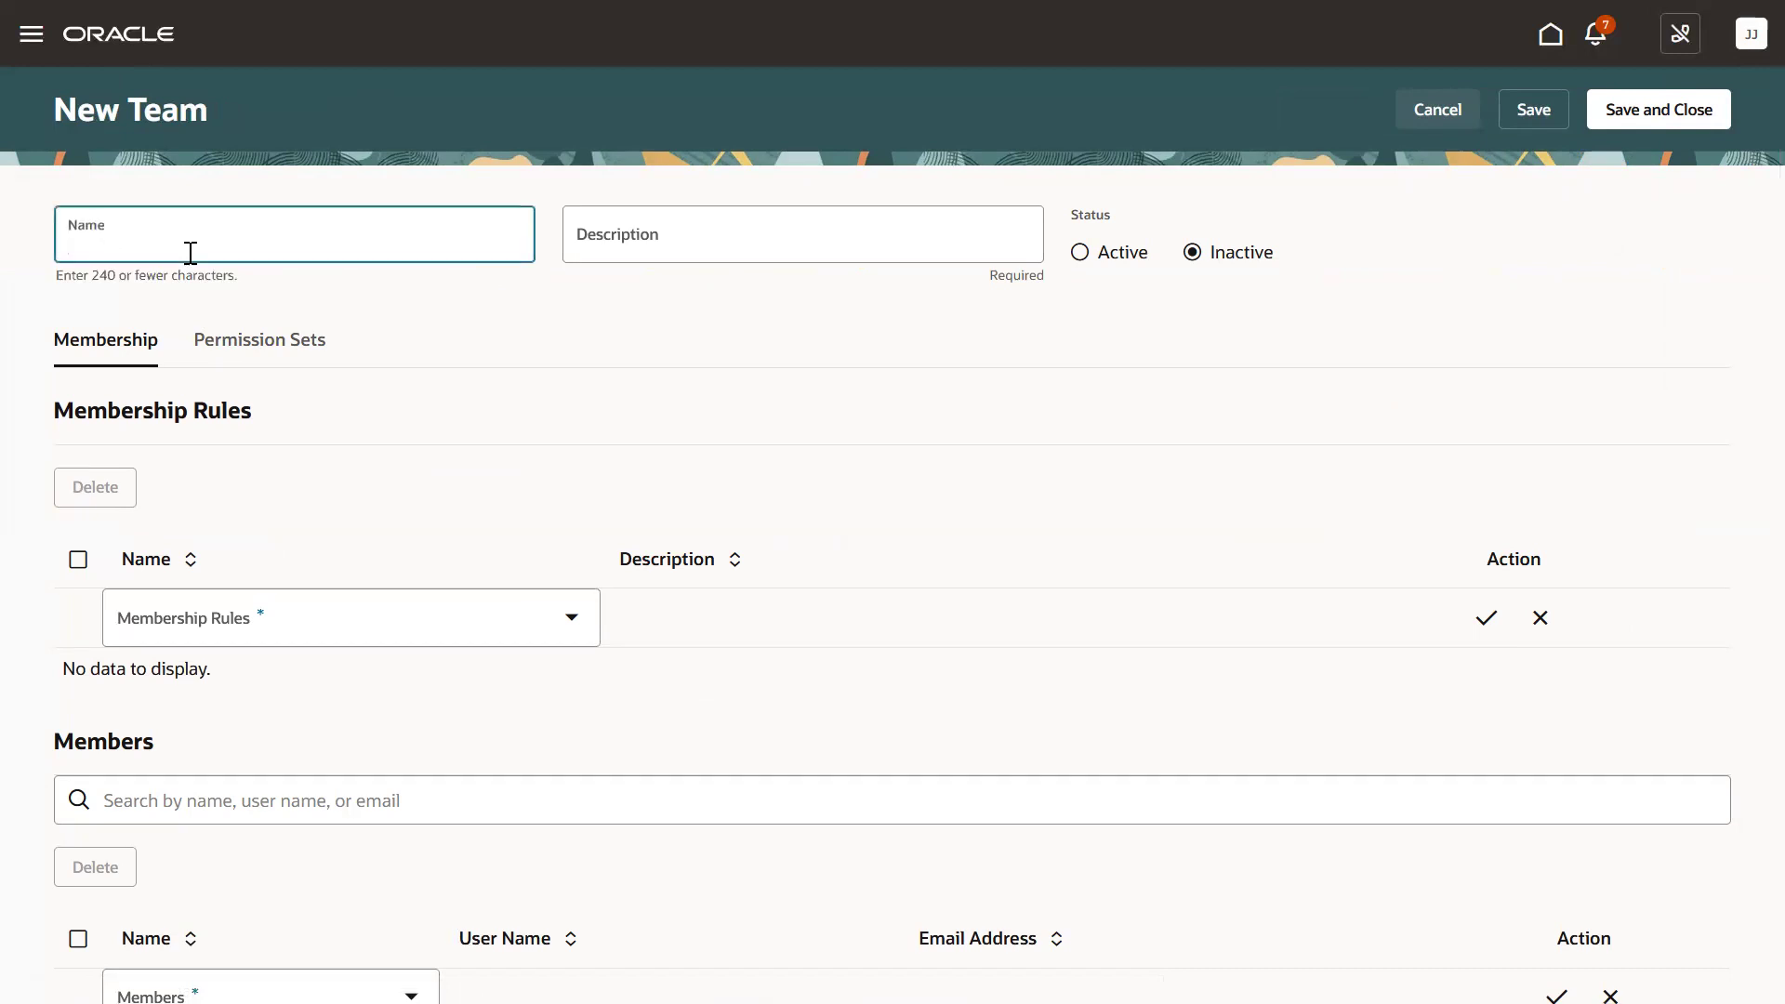
{"action": "type", "text": "US component Engineers with manage"}
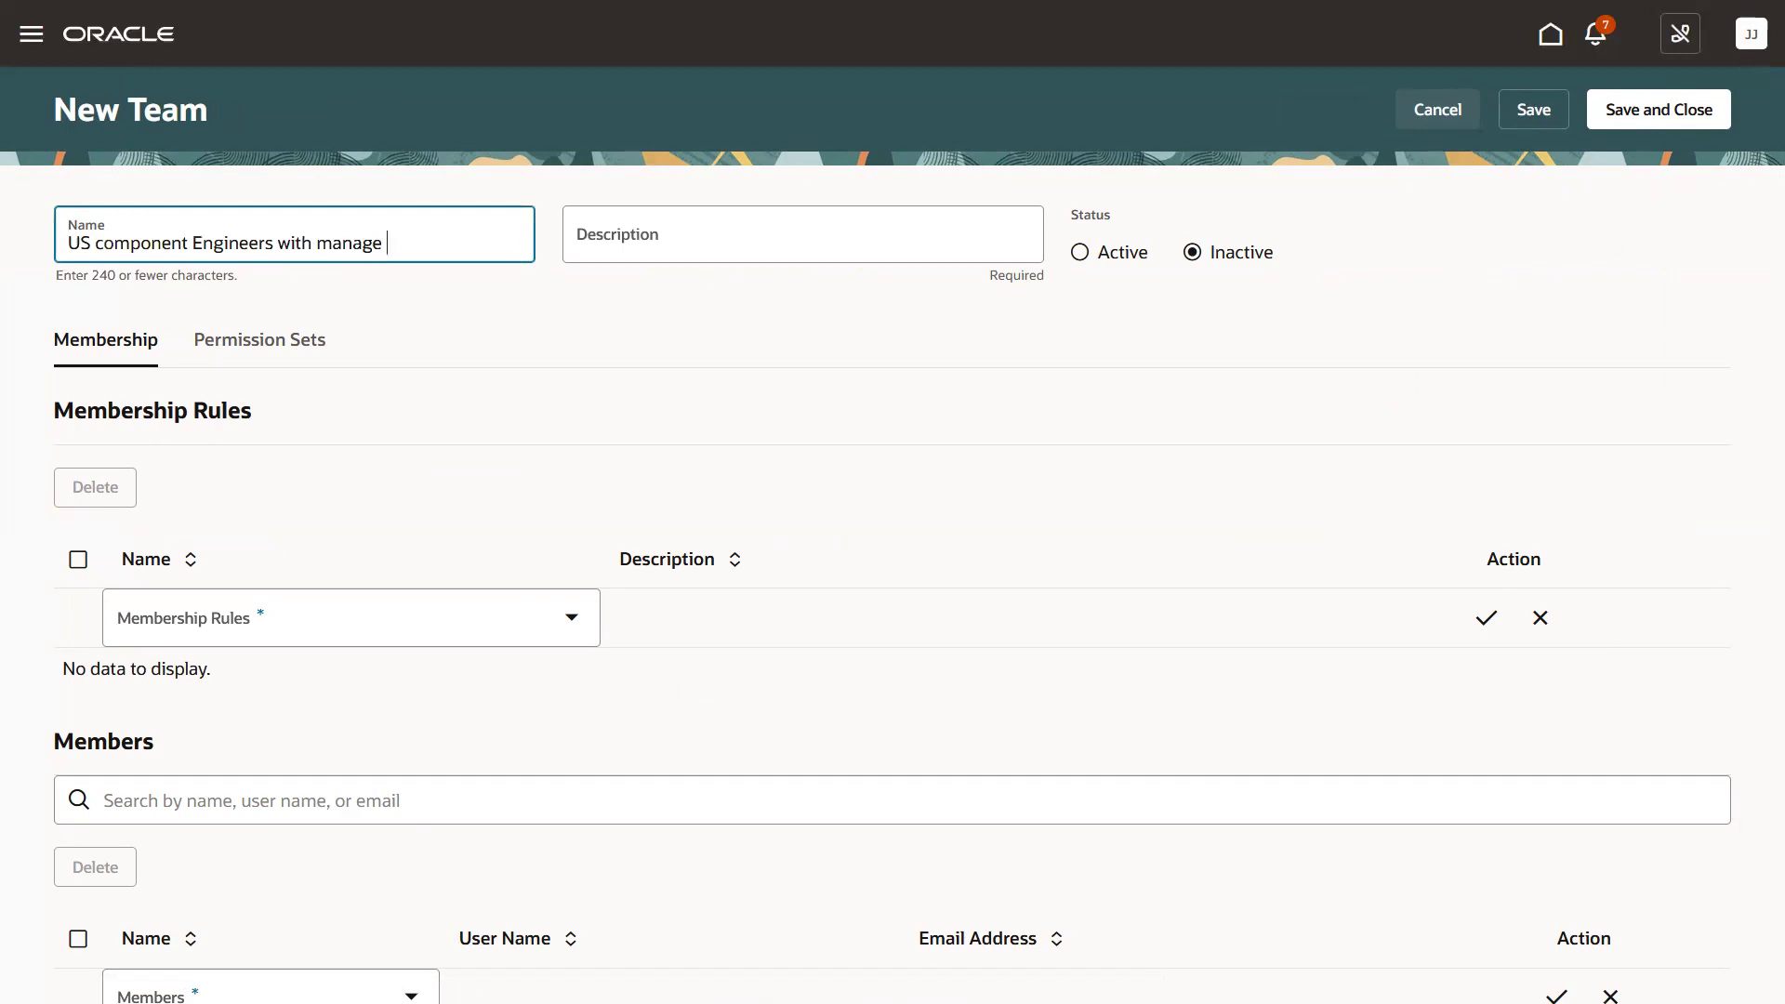
{"action": "type", "text": " on Active US Manufacutrer"}
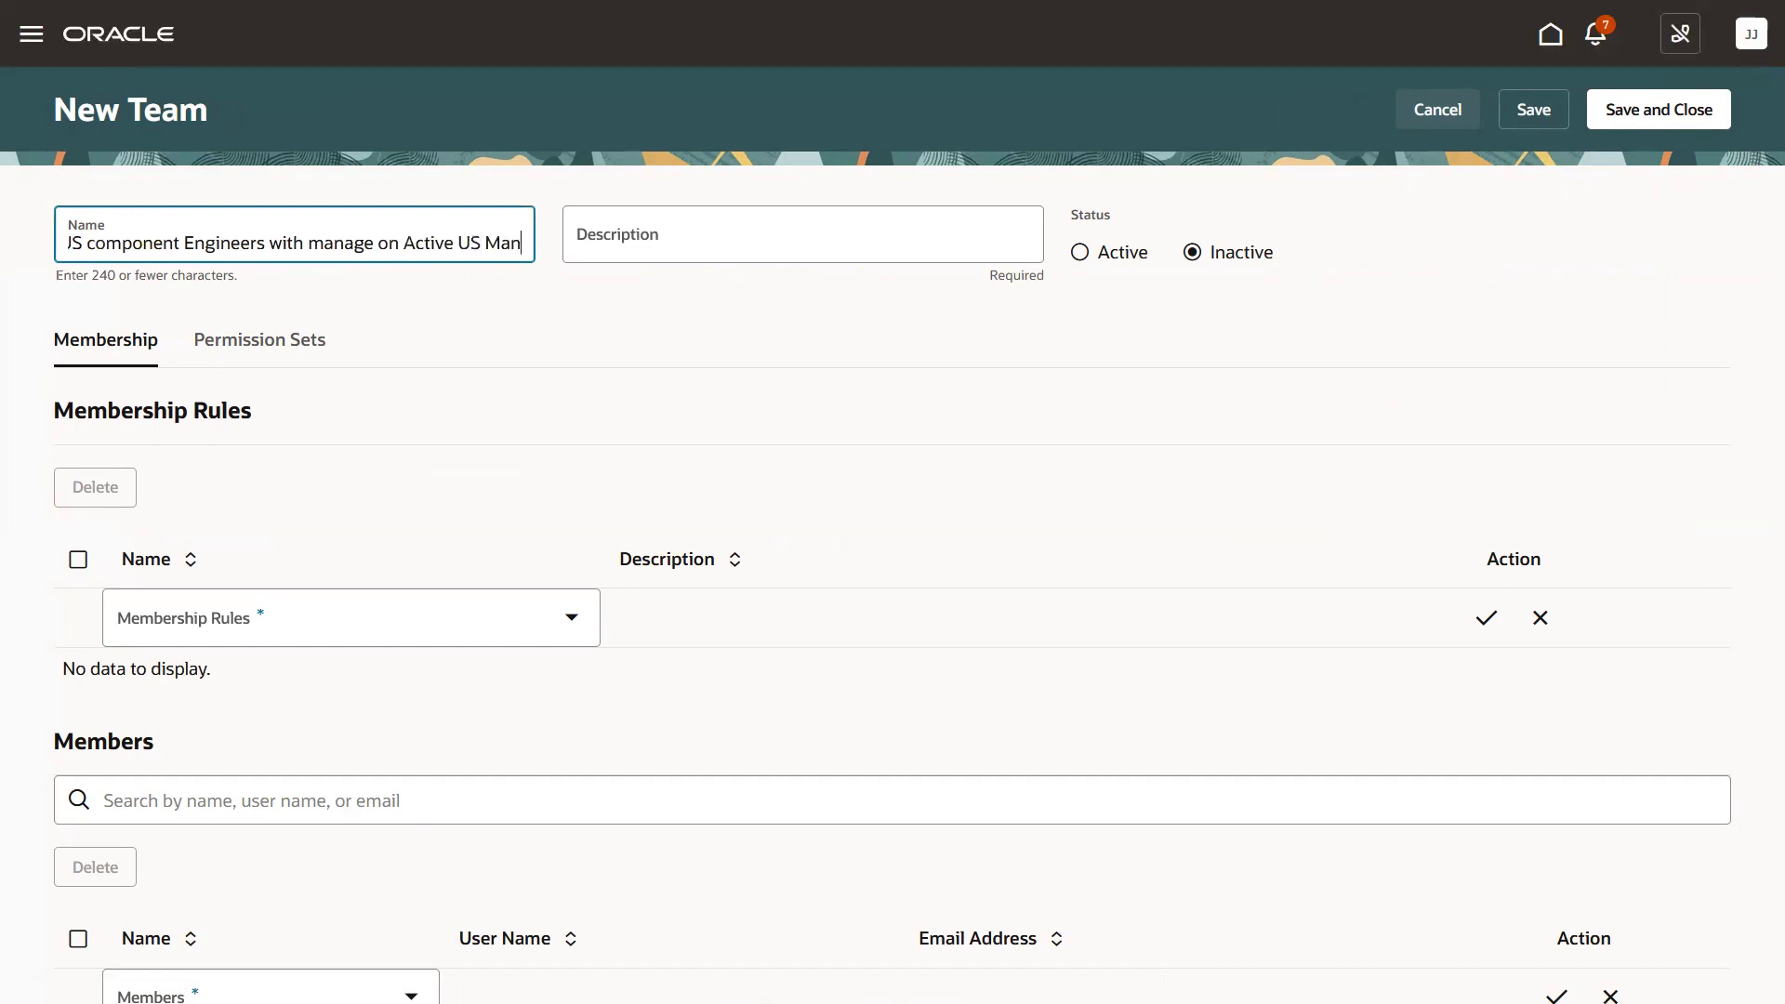
{"action": "key", "text": "BackSpace"}
{"action": "key", "text": "BackSpace"}
{"action": "key", "text": "BackSpace"}
{"action": "key", "text": "BackSpace"}
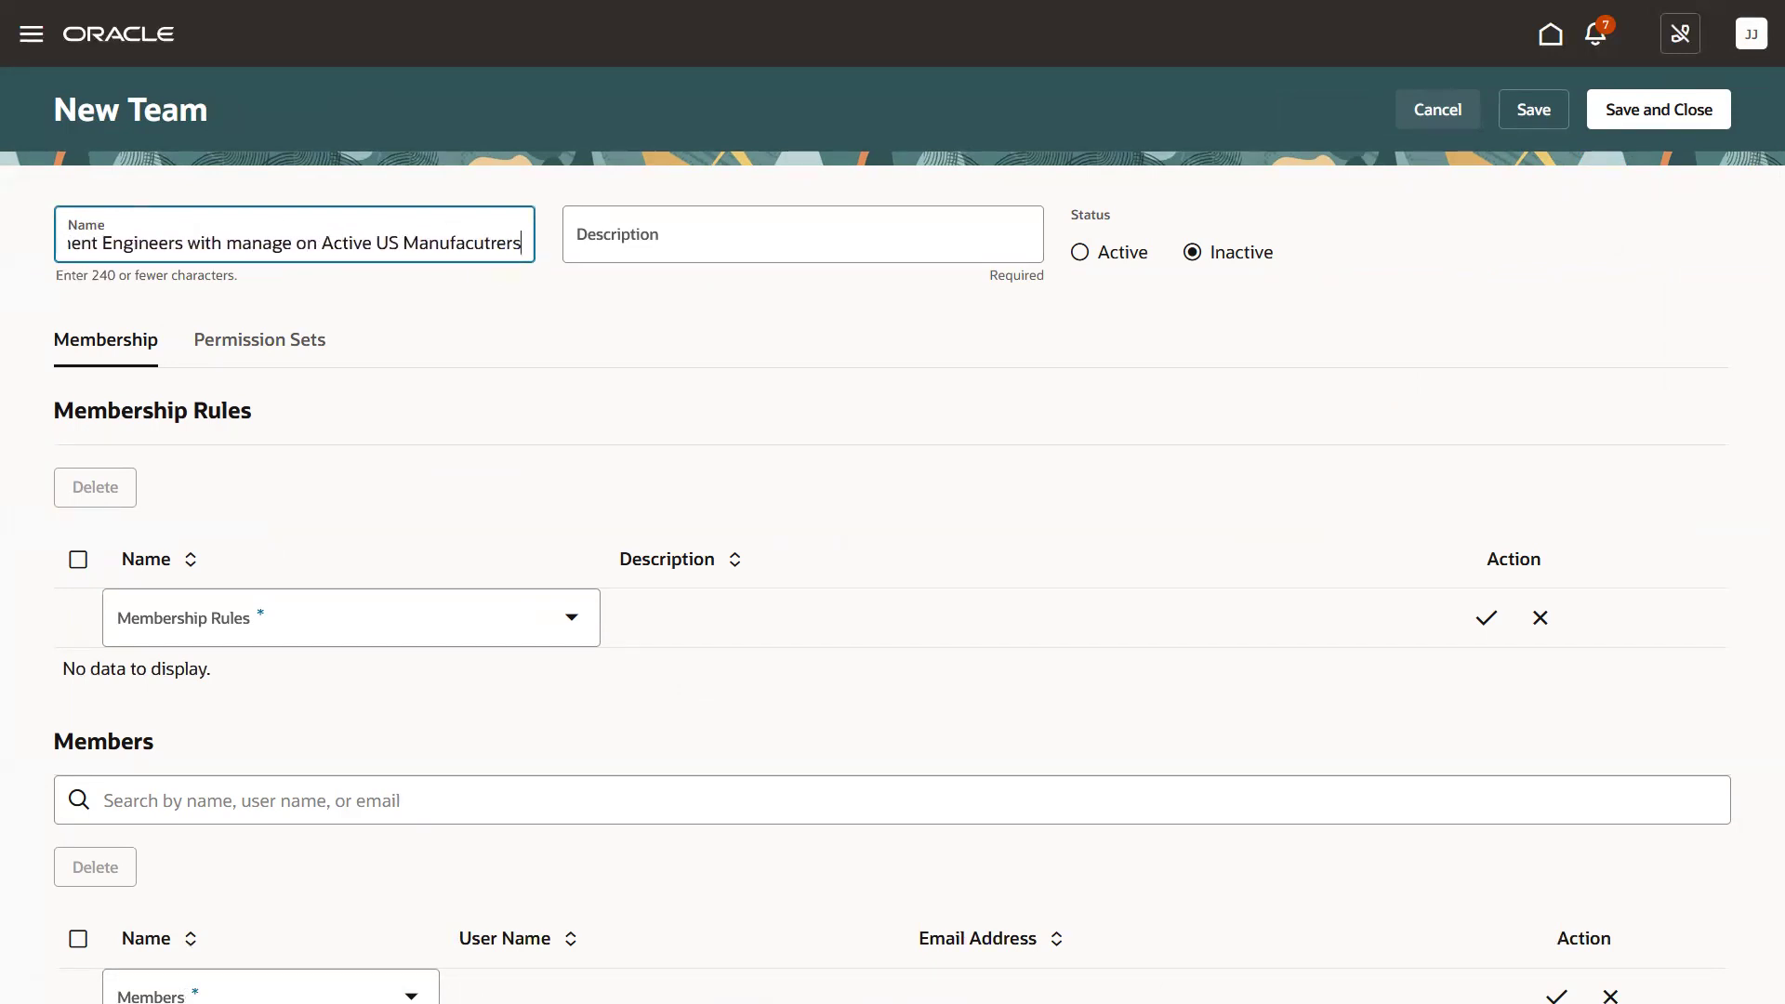
{"action": "type", "text": "turers"}
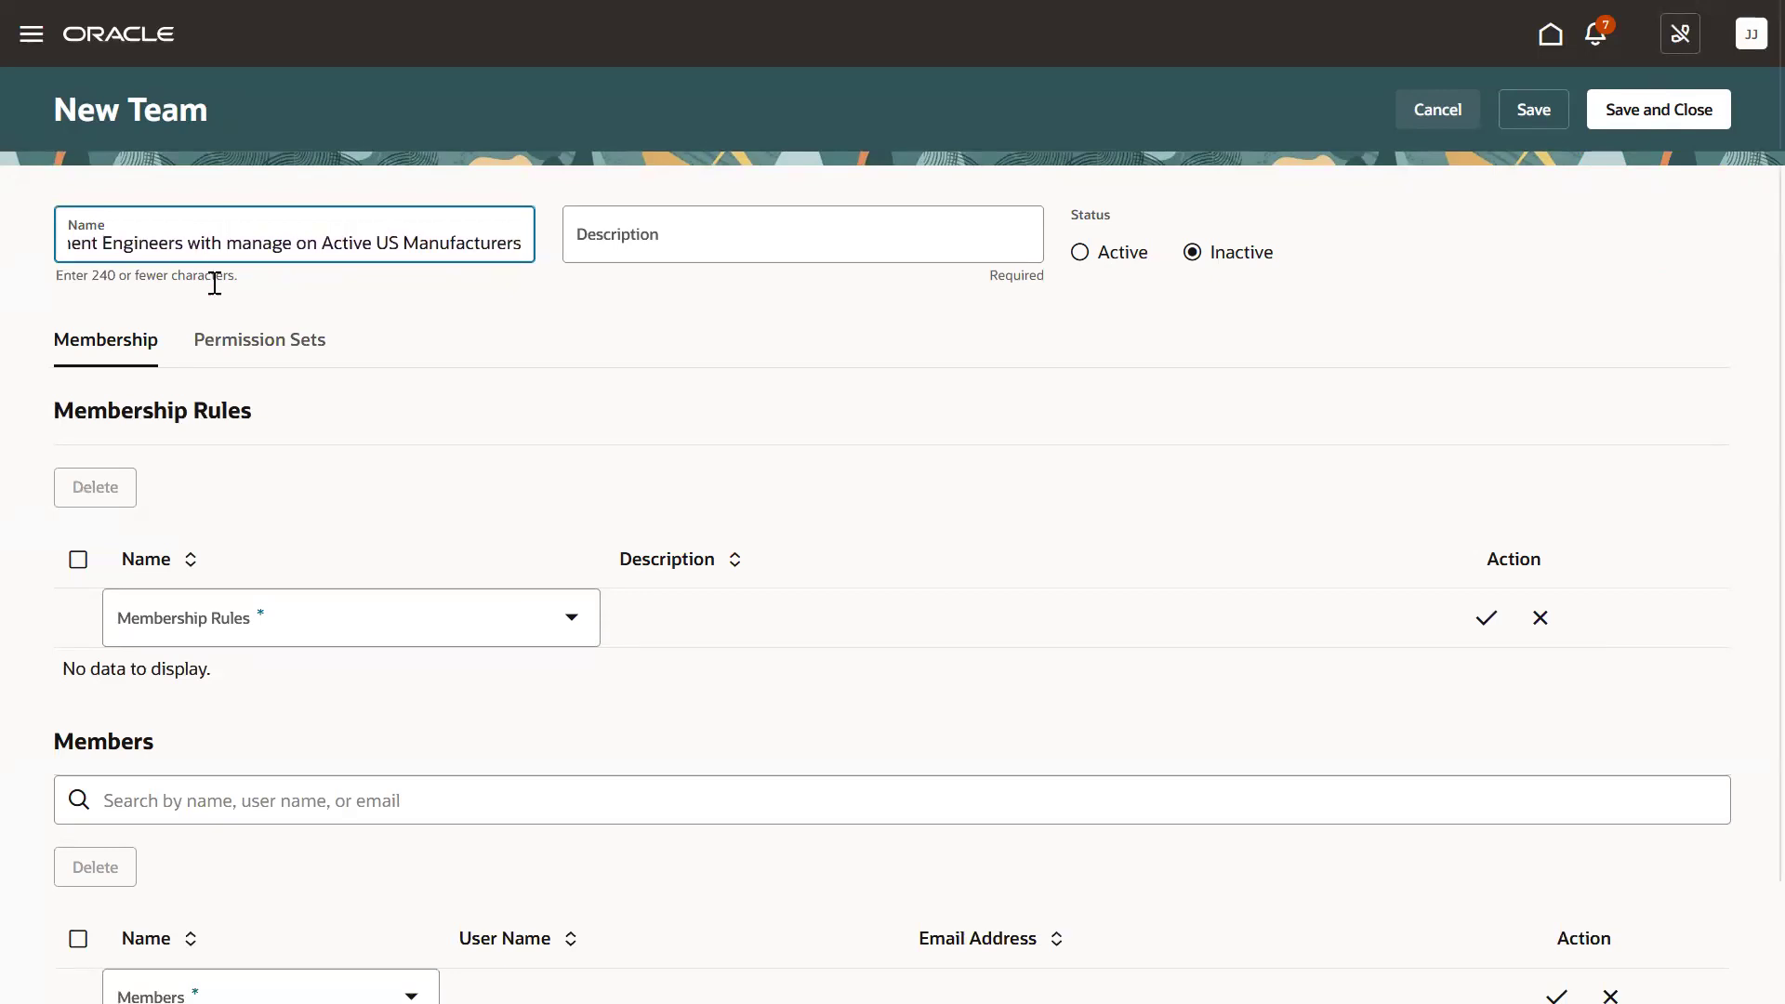
Set the description to 'Component Engineers with manage on Active US Manufacturers', reusing the copied name text.
{"action": "left_click_drag", "start_coordinate": [526, 242], "coordinate": [60, 238]}
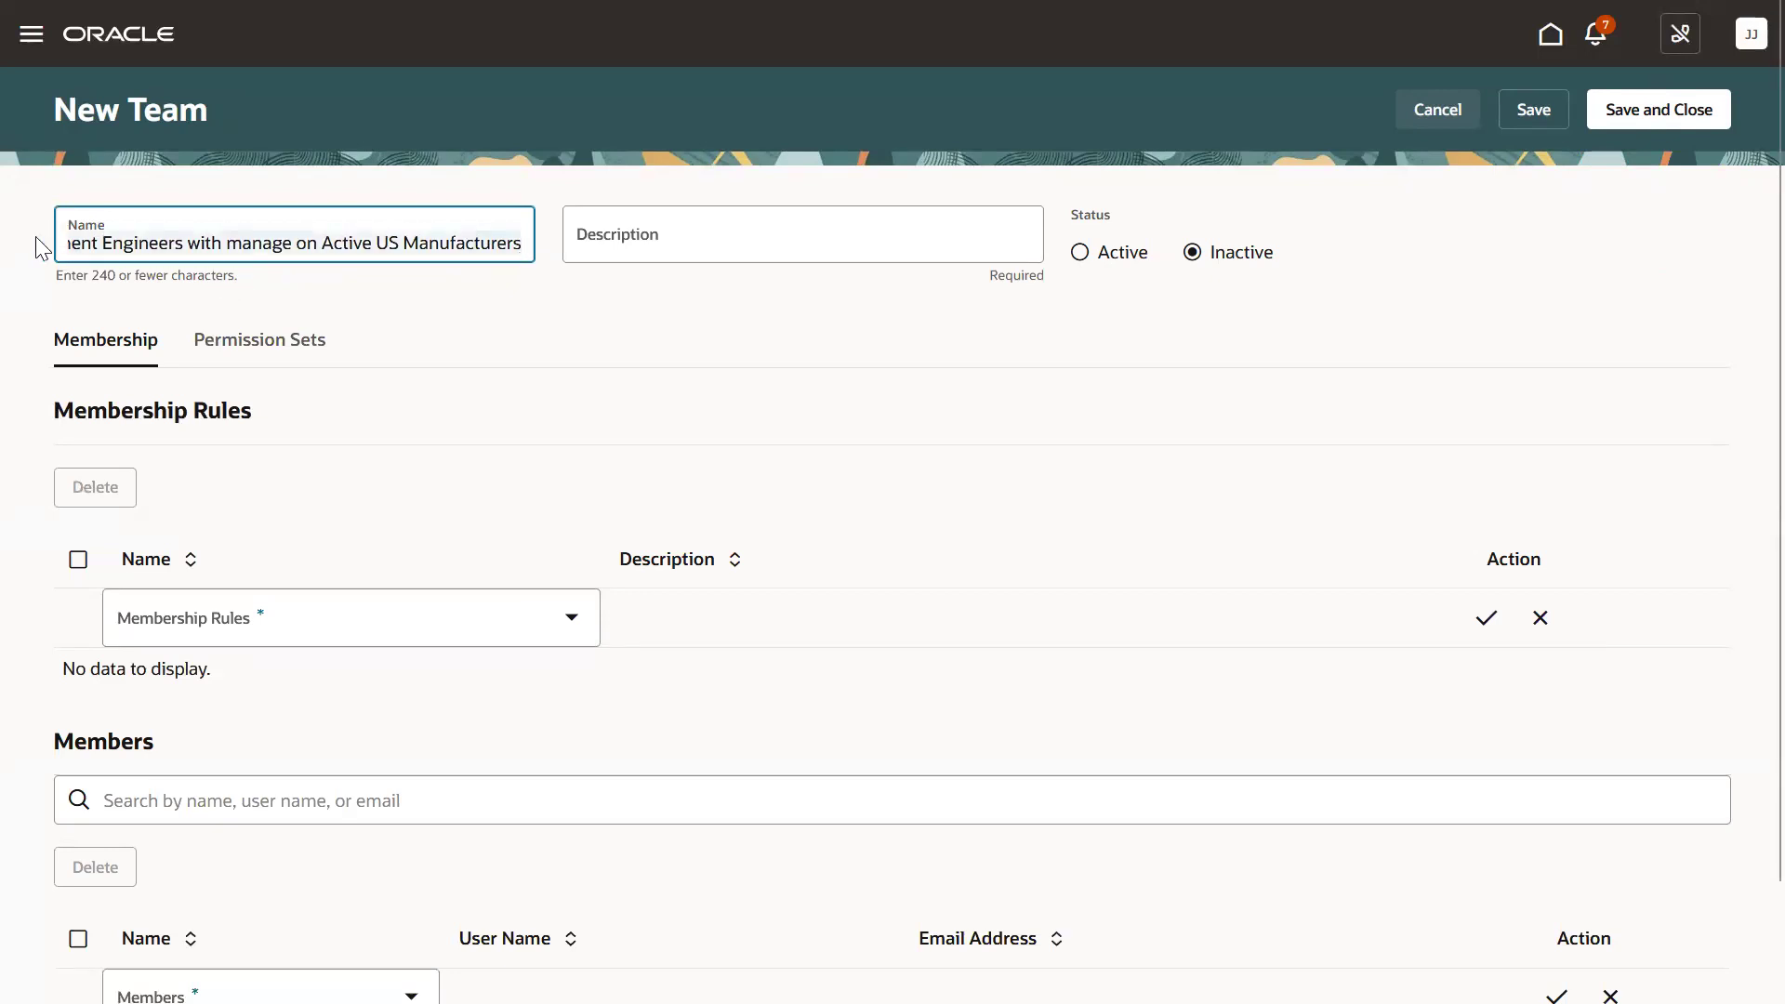
{"action": "left_click", "coordinate": [98, 243]}
{"action": "left_click_drag", "start_coordinate": [98, 242], "coordinate": [520, 255]}
{"action": "key", "text": "ctrl+c"}
{"action": "left_click", "coordinate": [713, 251]}
{"action": "type", "text": "Component"}
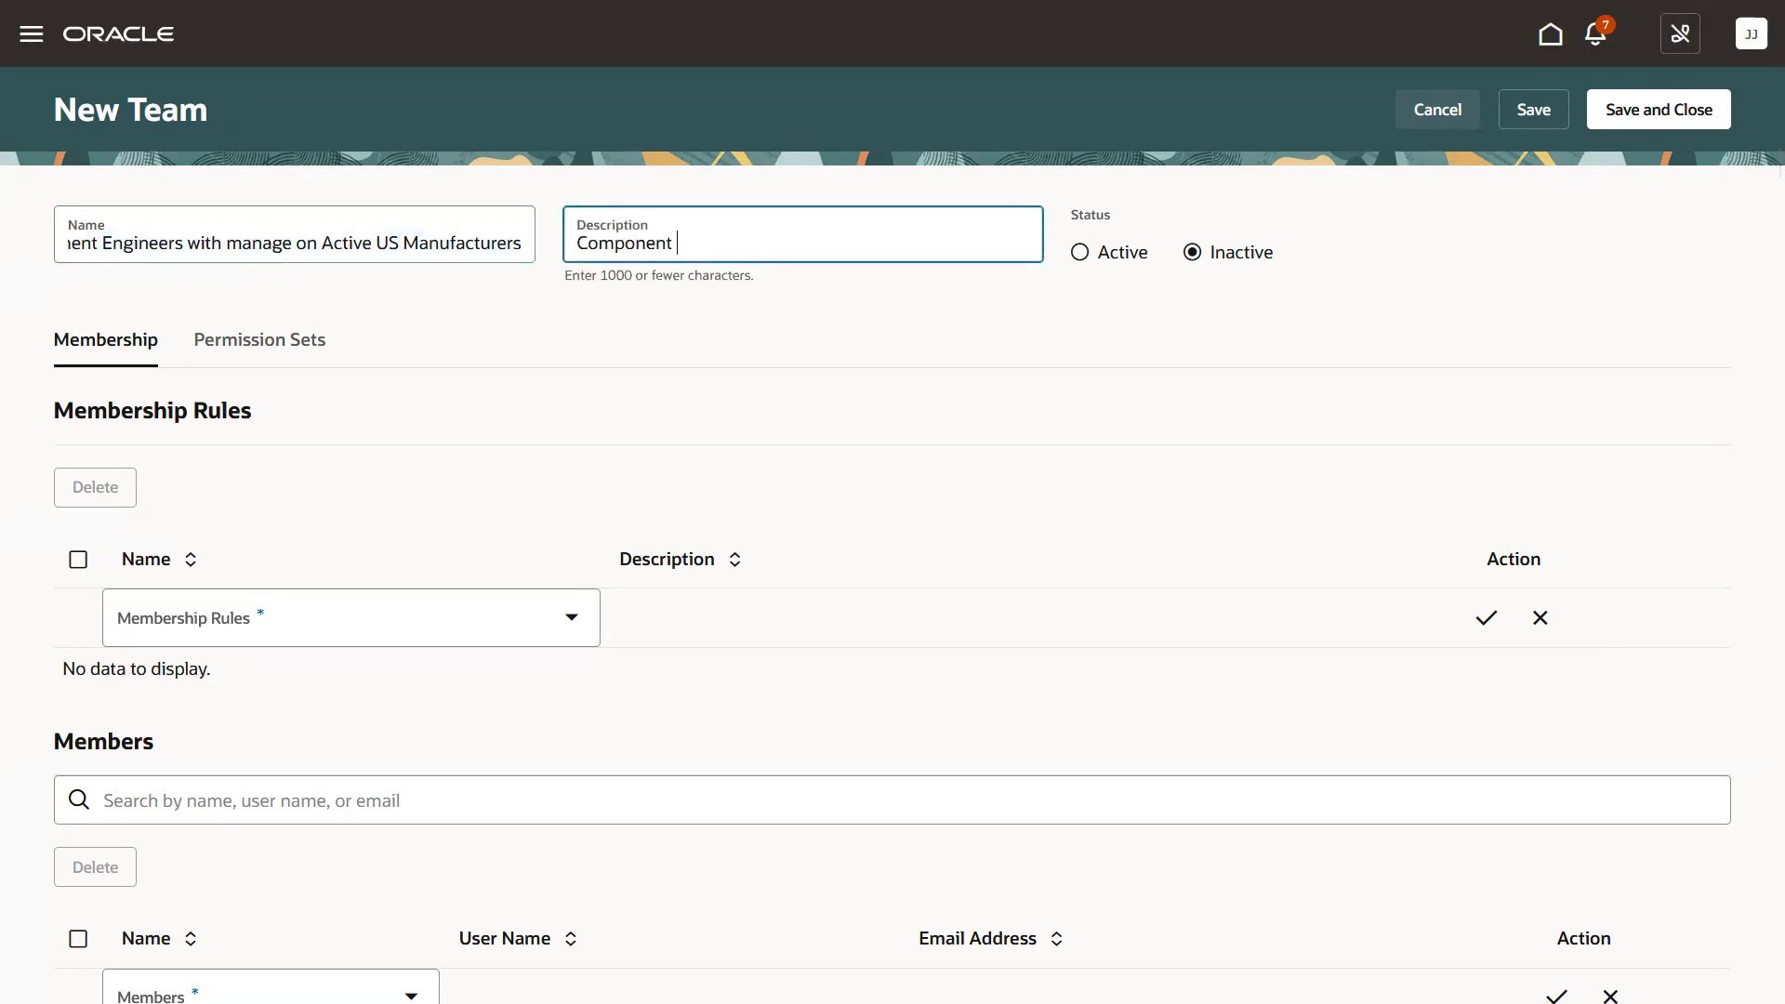
{"action": "key", "text": "ctrl+v"}
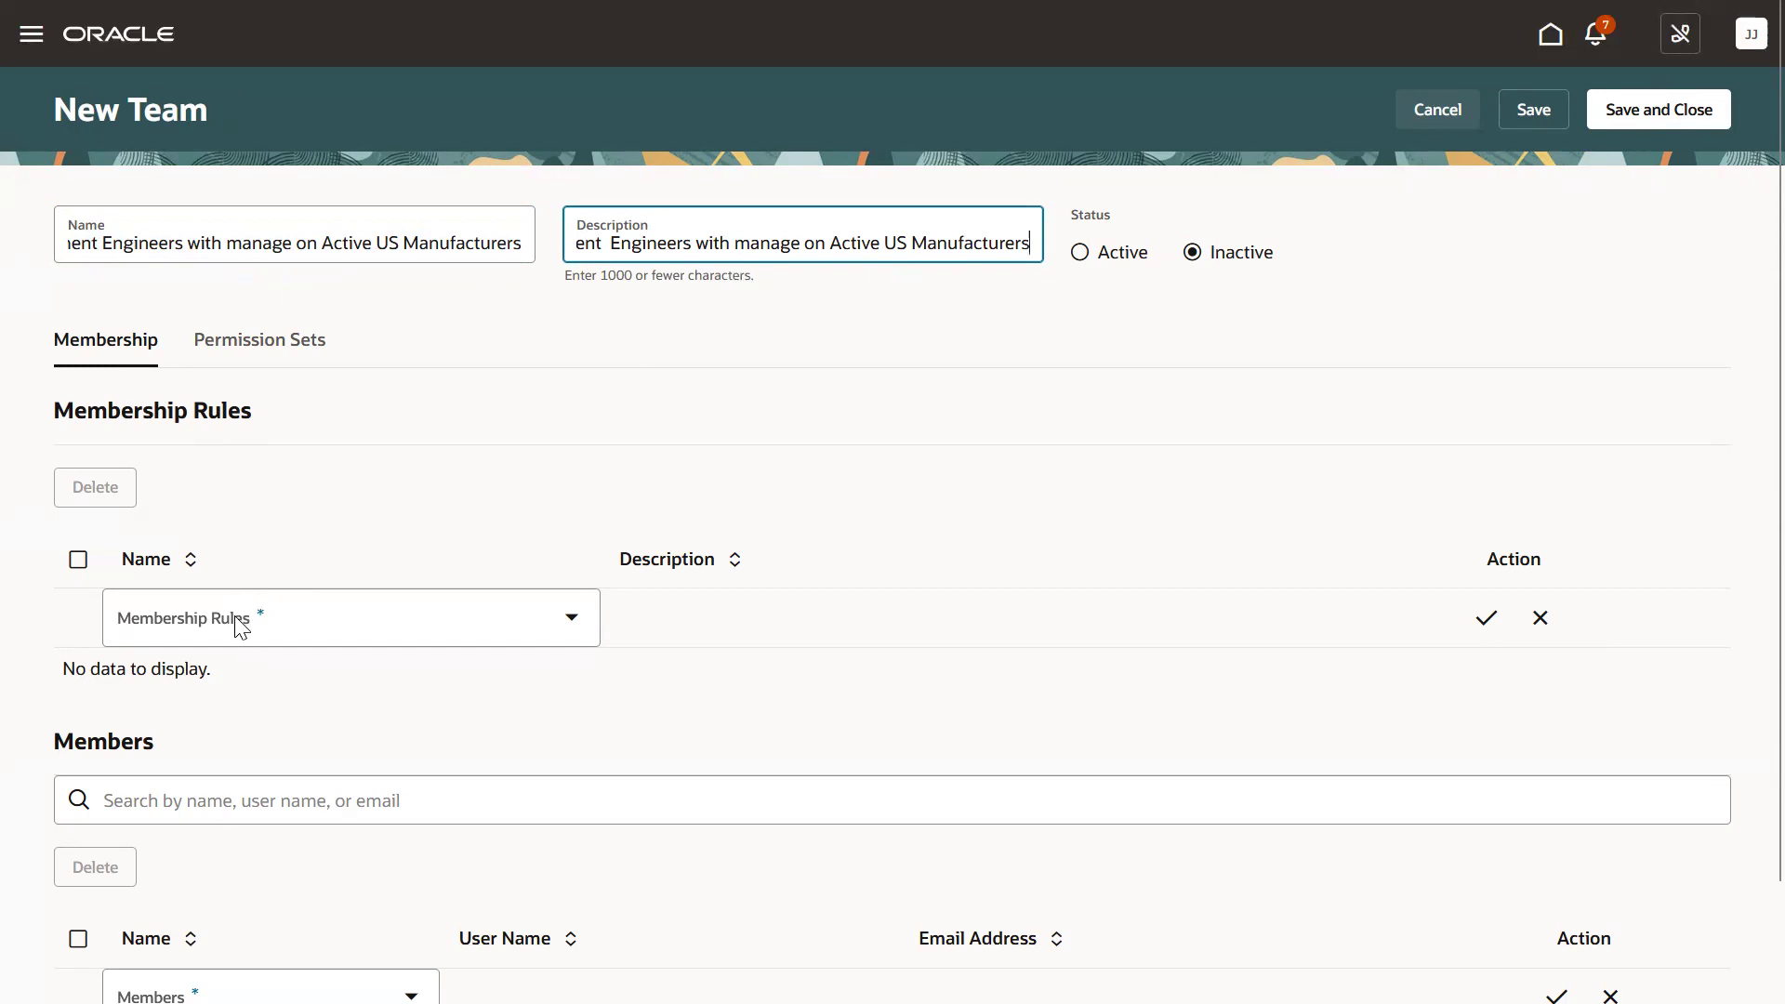
Add the US Component Engineers membership rule and the searched-for user as a team member.
{"action": "left_click", "coordinate": [239, 625]}
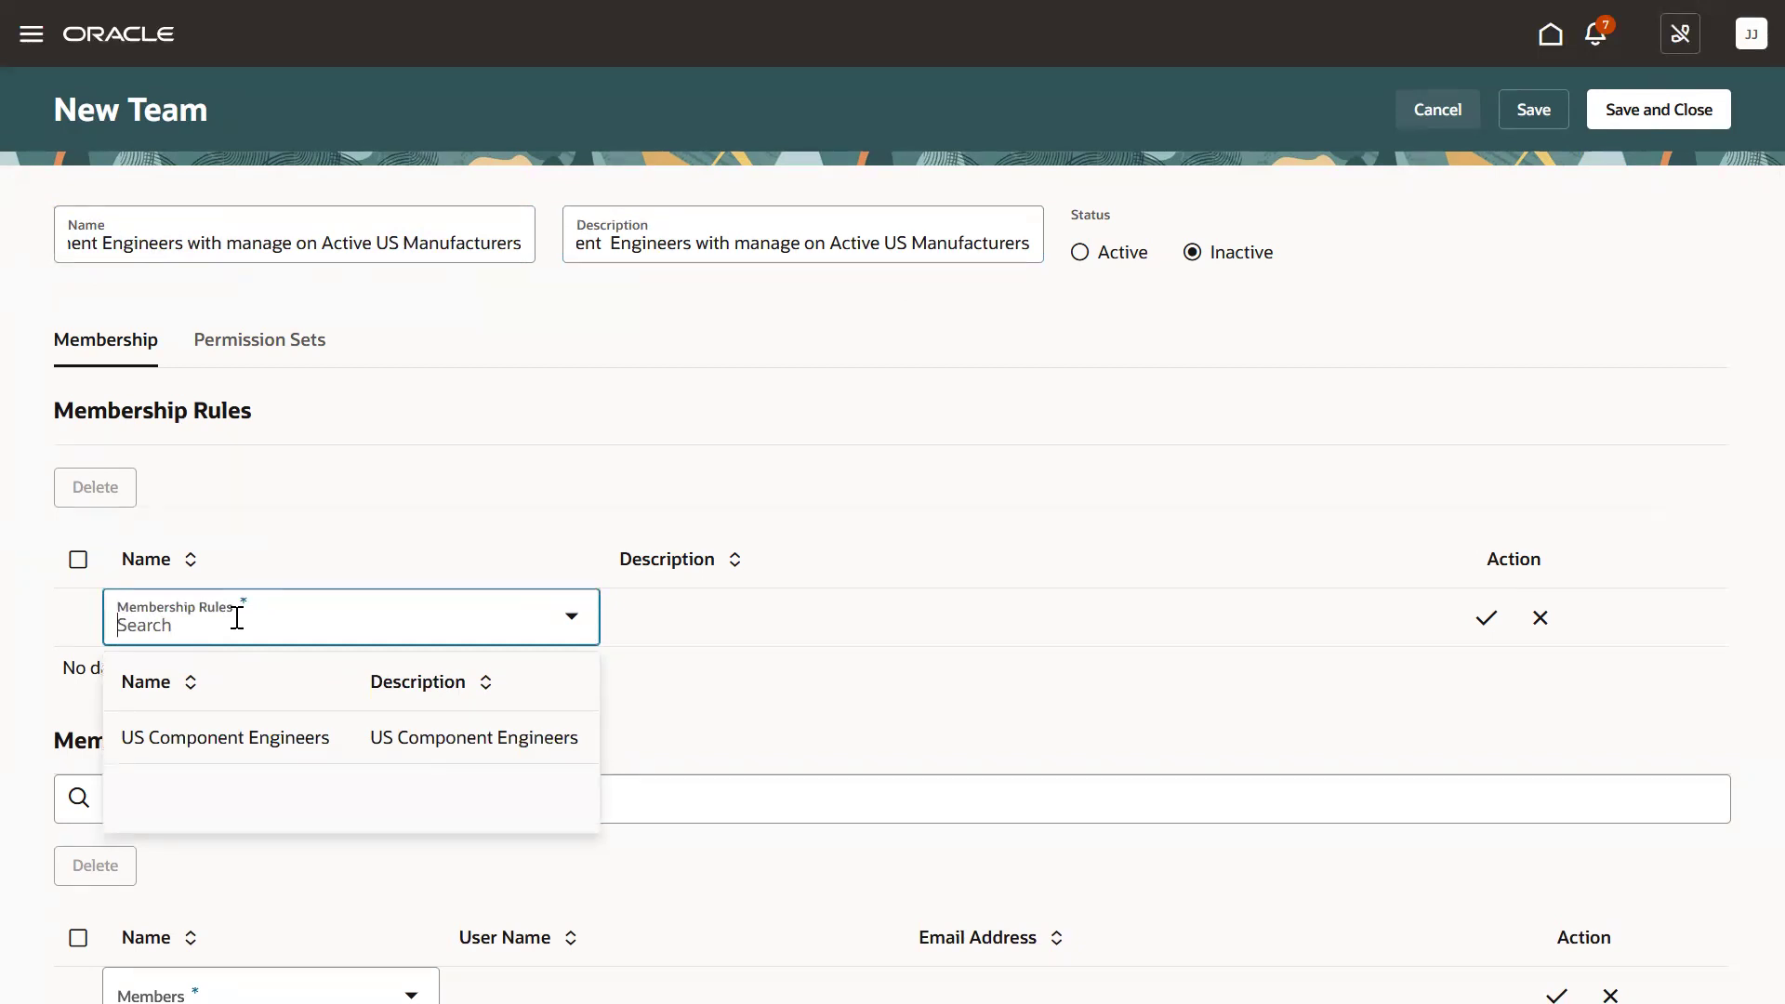
{"action": "left_click", "coordinate": [256, 738]}
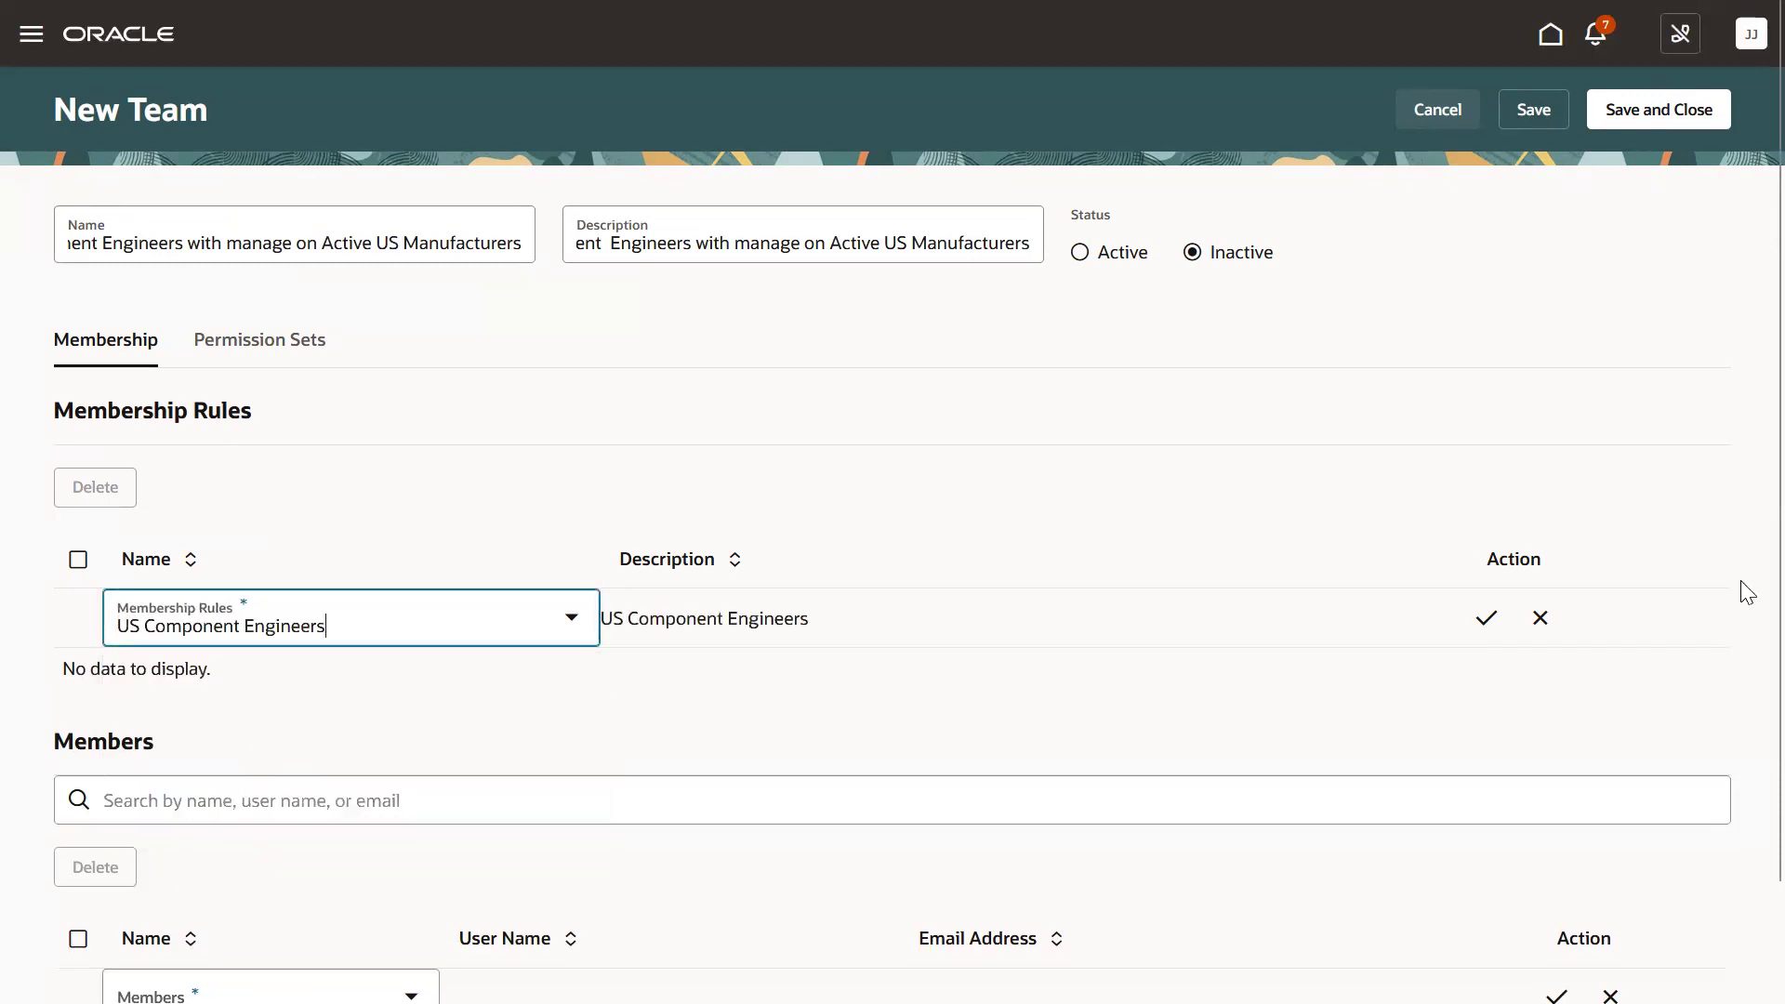
{"action": "scroll", "coordinate": [1741, 697], "scroll_direction": "down", "scroll_amount": 2}
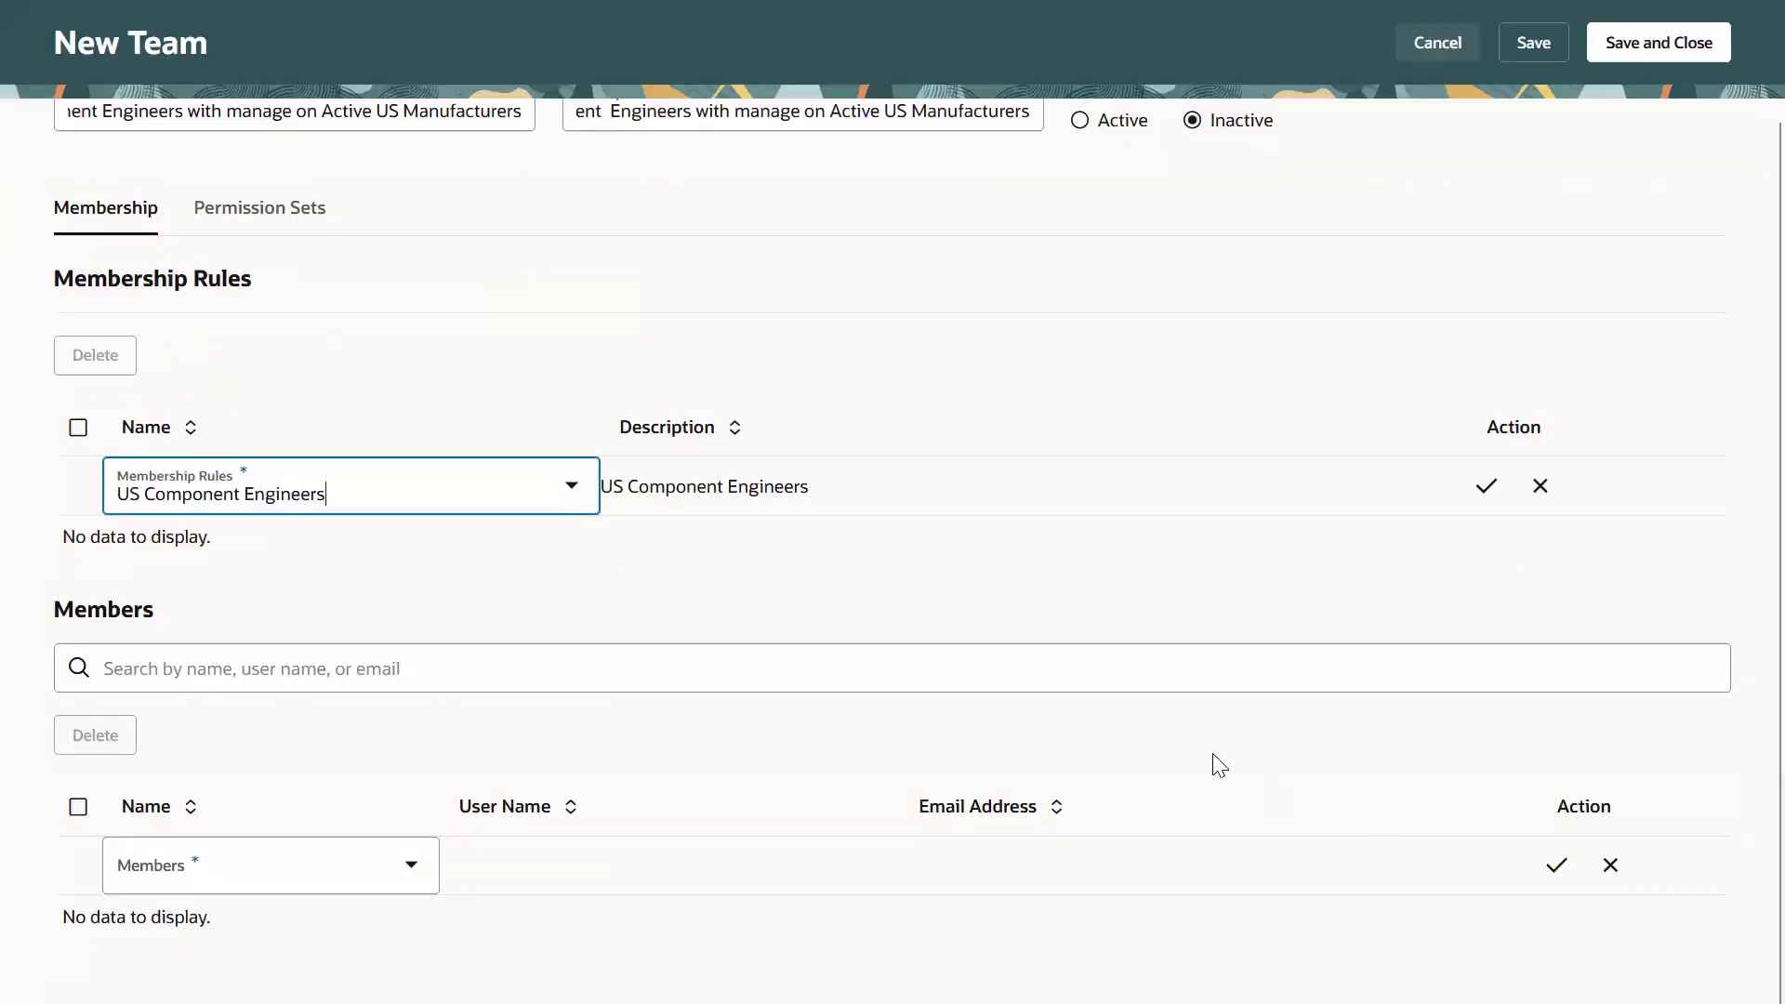
{"action": "left_click", "coordinate": [425, 874]}
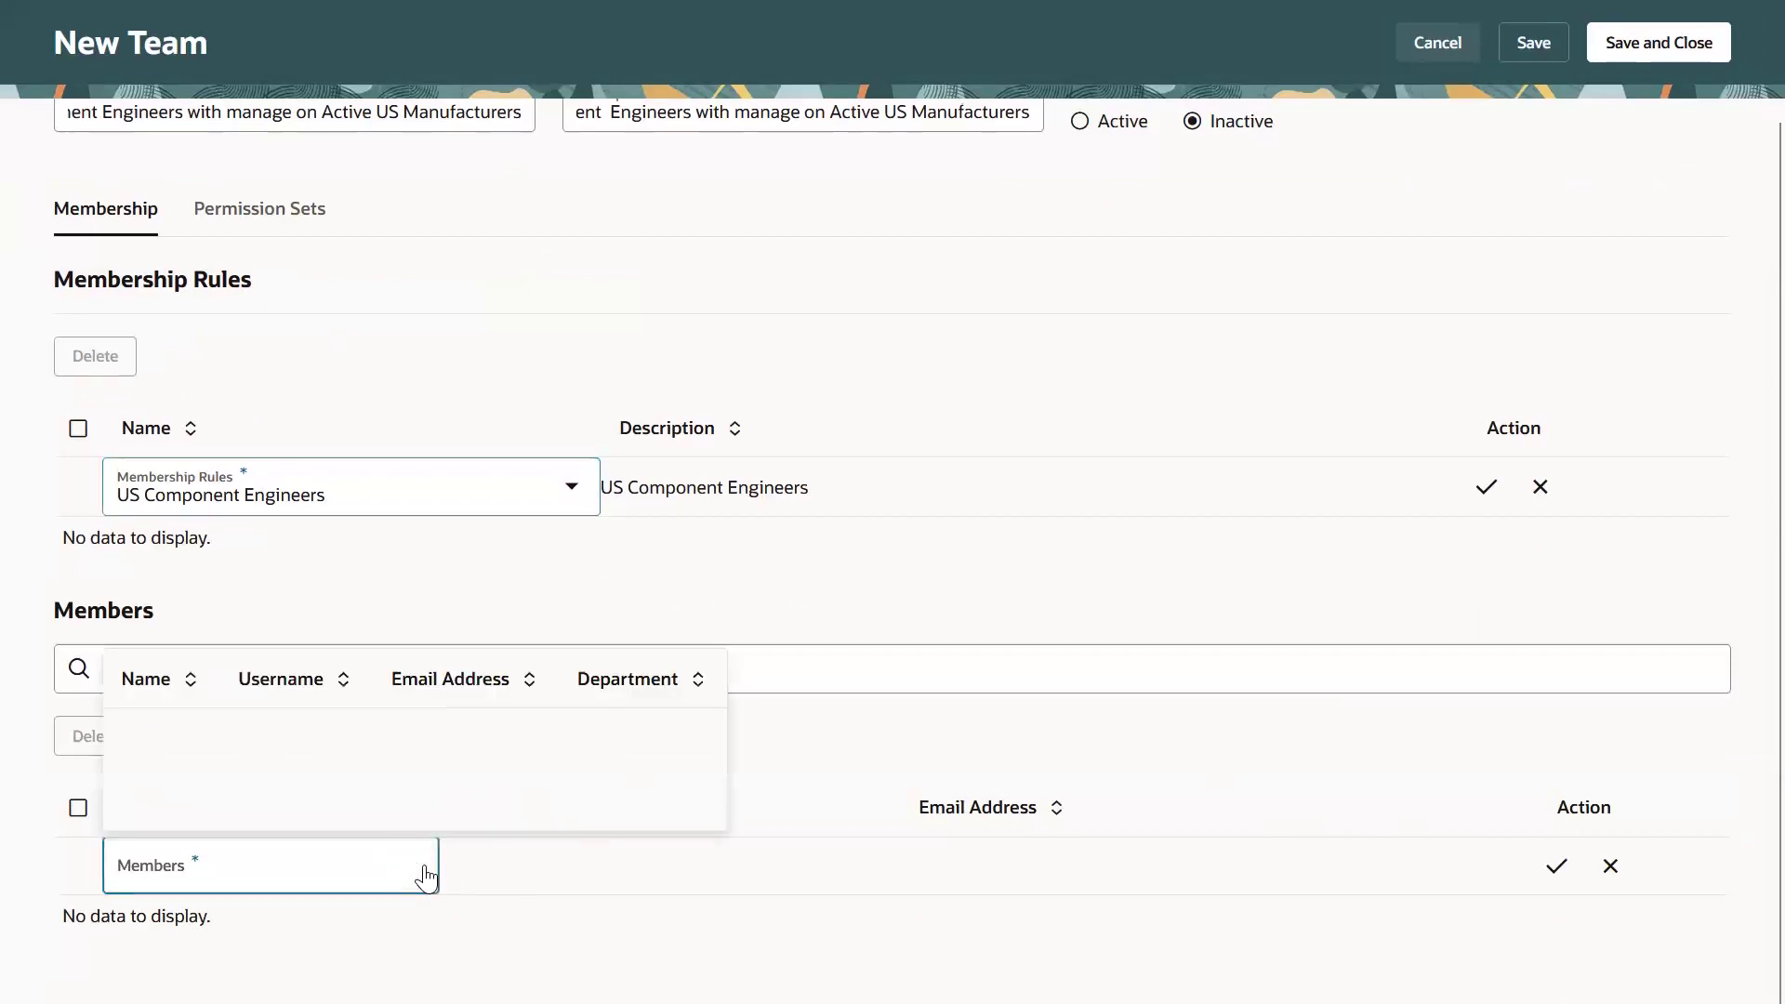
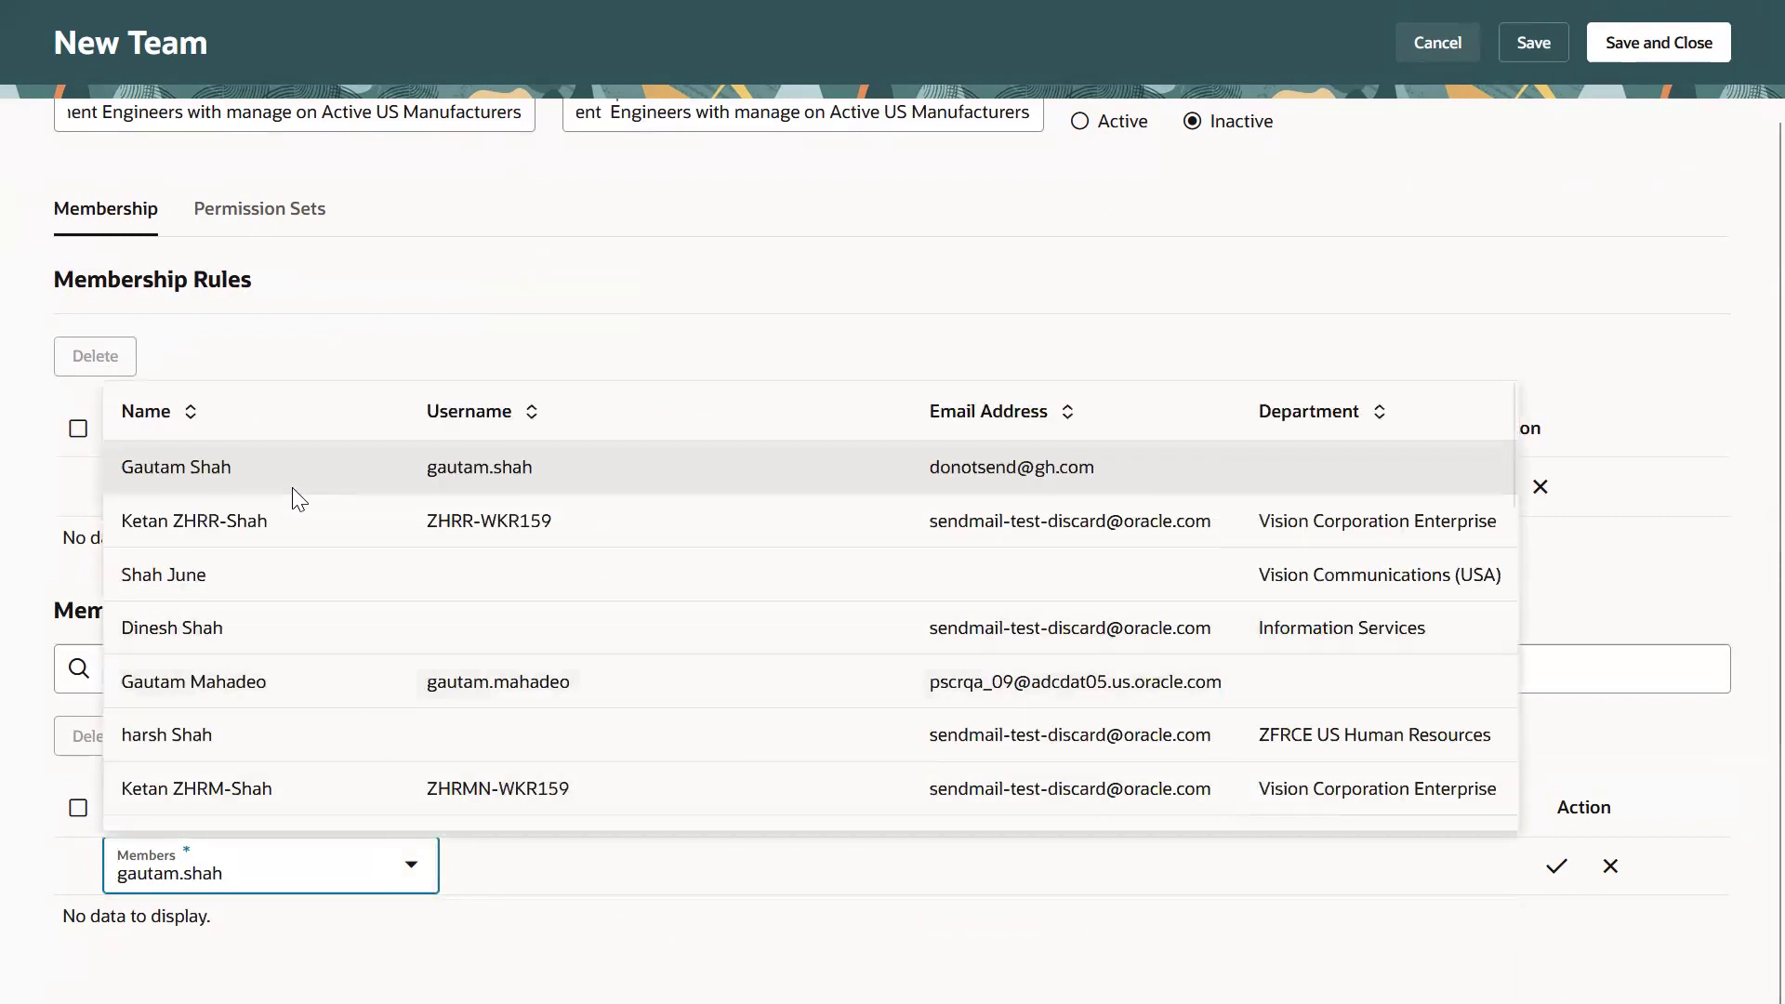
{"action": "left_click", "coordinate": [288, 476]}
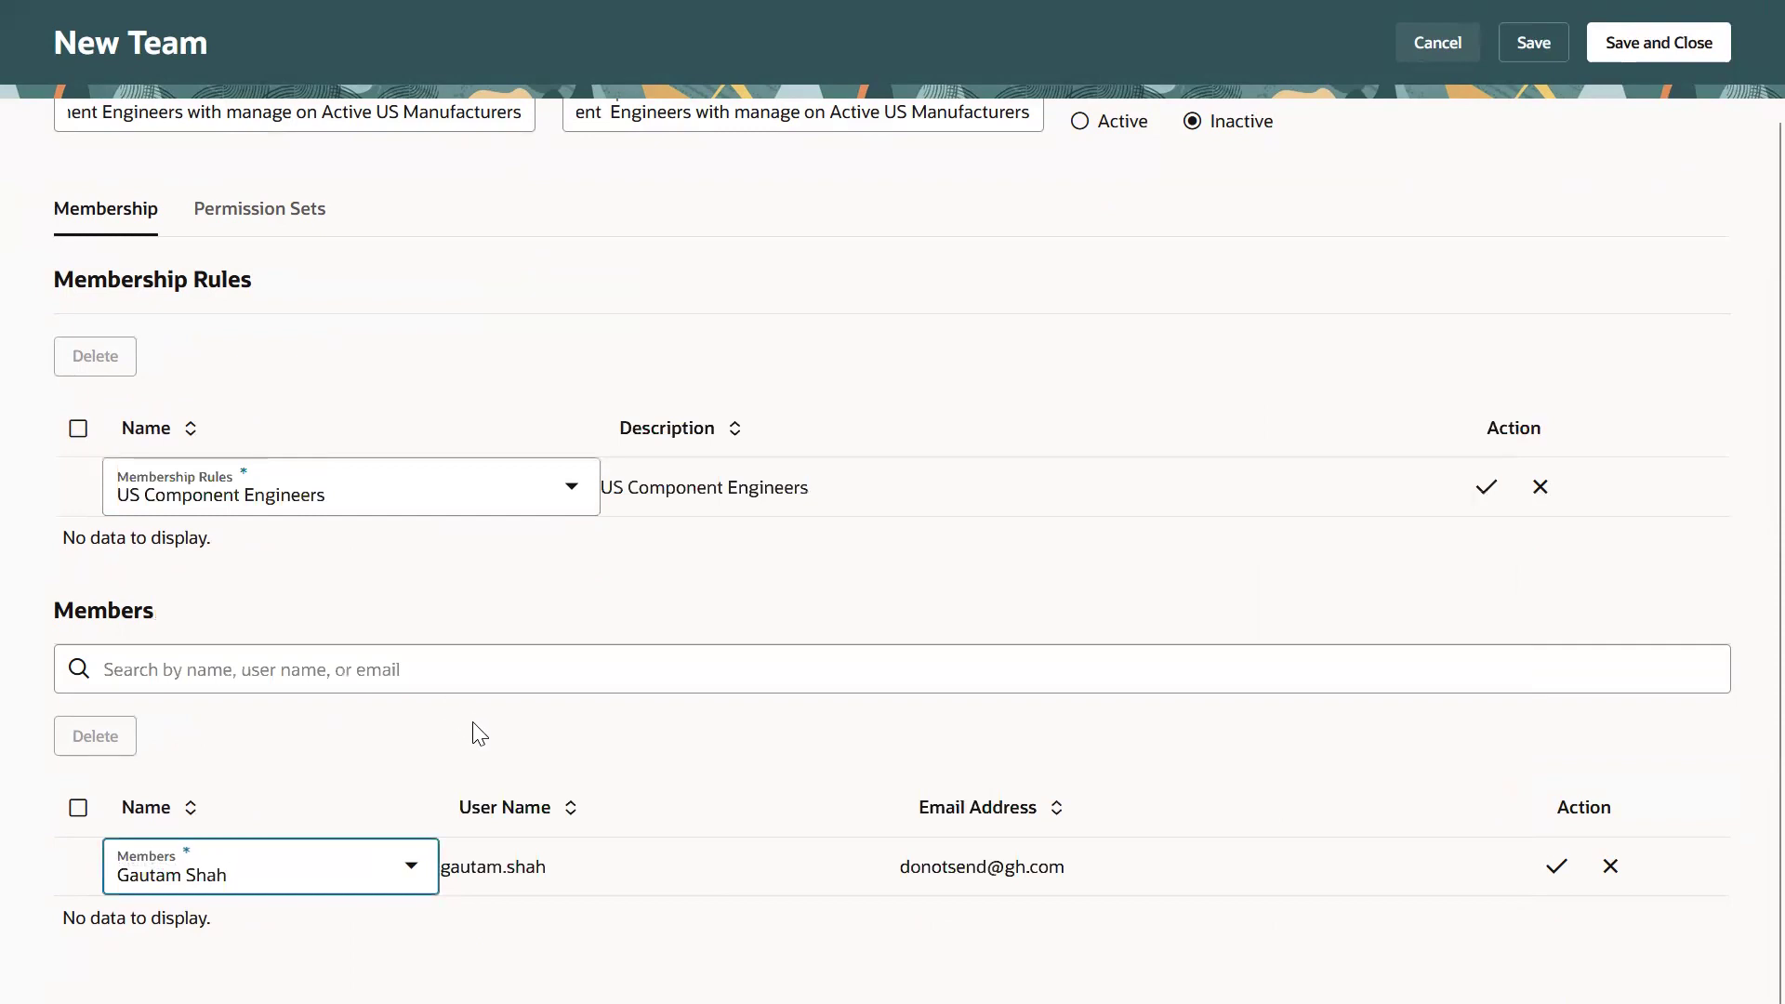
{"action": "left_click", "coordinate": [1554, 885]}
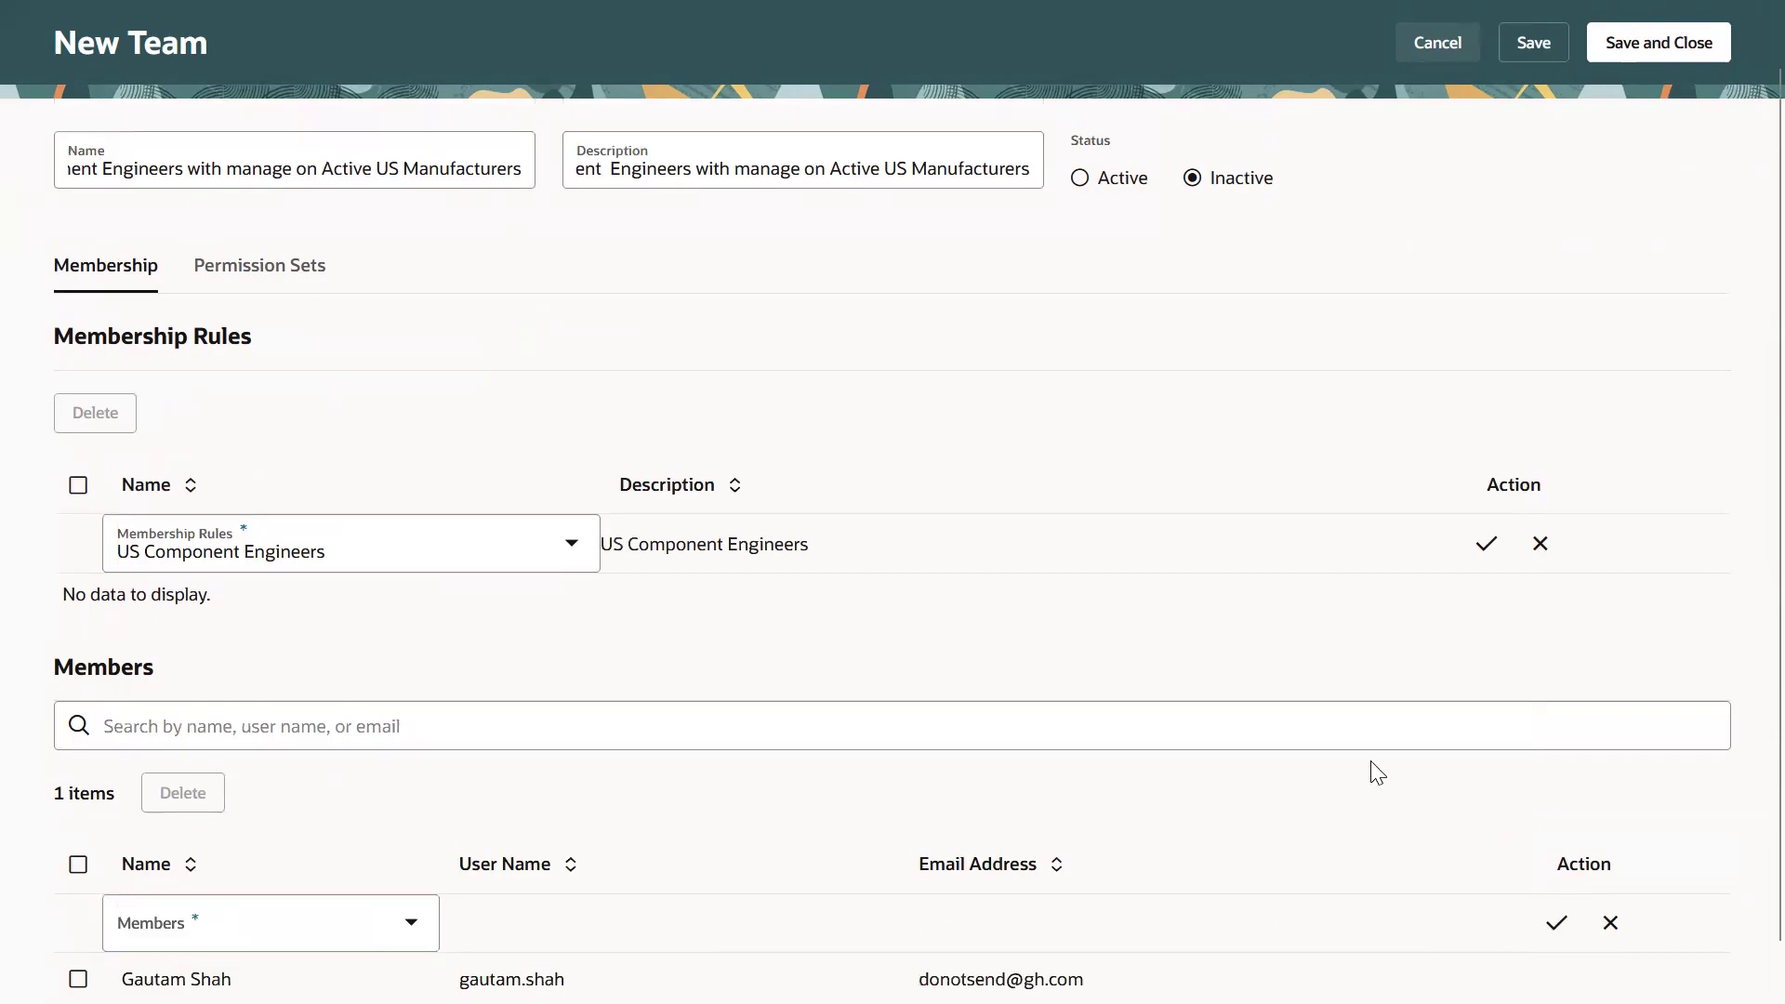
{"action": "left_click", "coordinate": [1485, 543]}
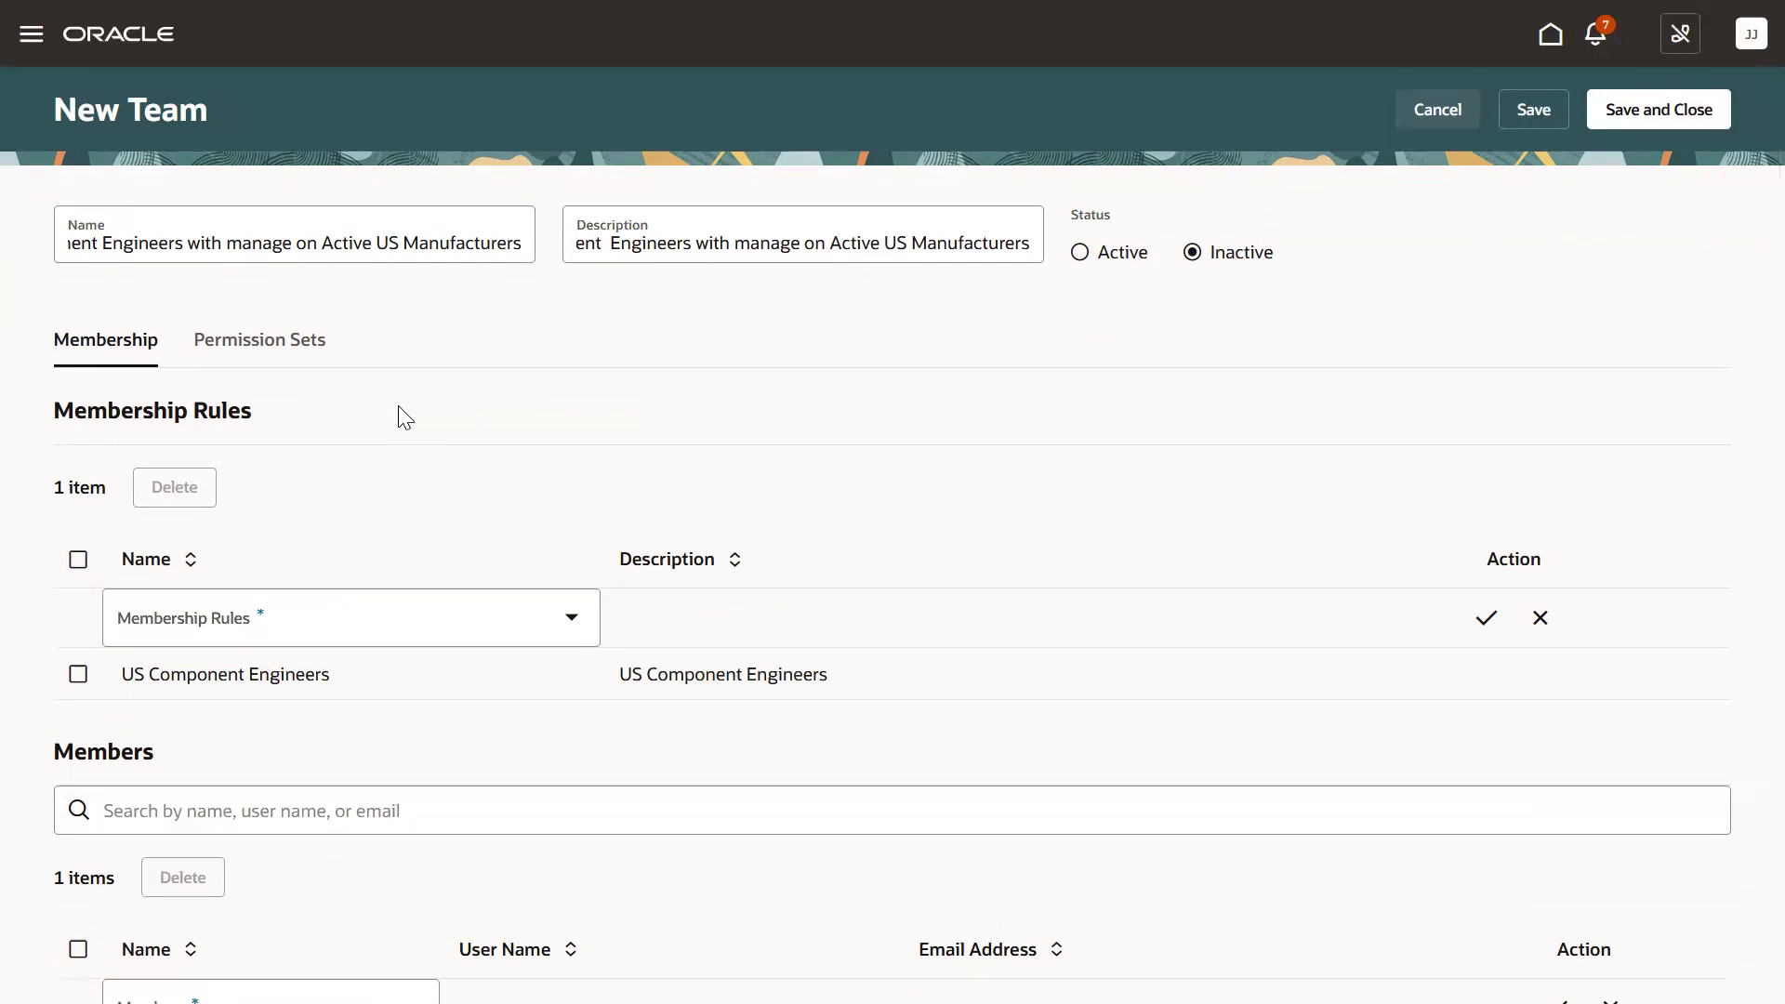
Assign the Manage Active US Manufacturers permission set to the team.
{"action": "left_click", "coordinate": [309, 358]}
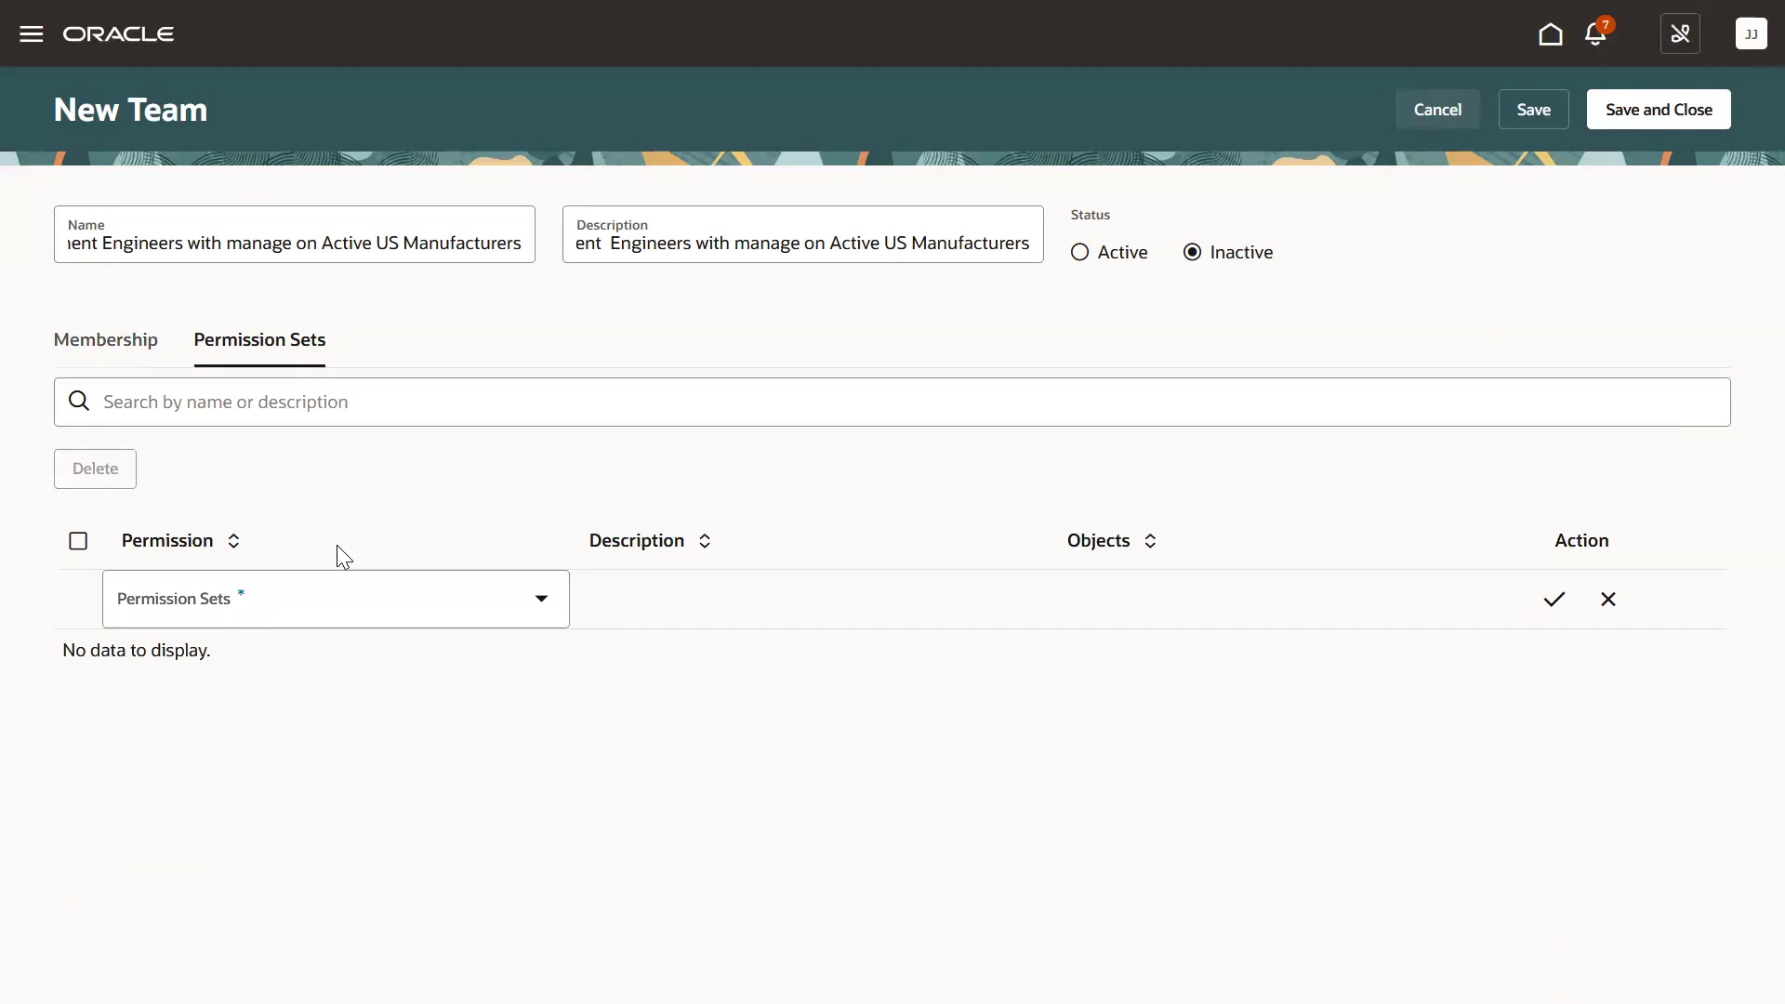
{"action": "left_click", "coordinate": [342, 585]}
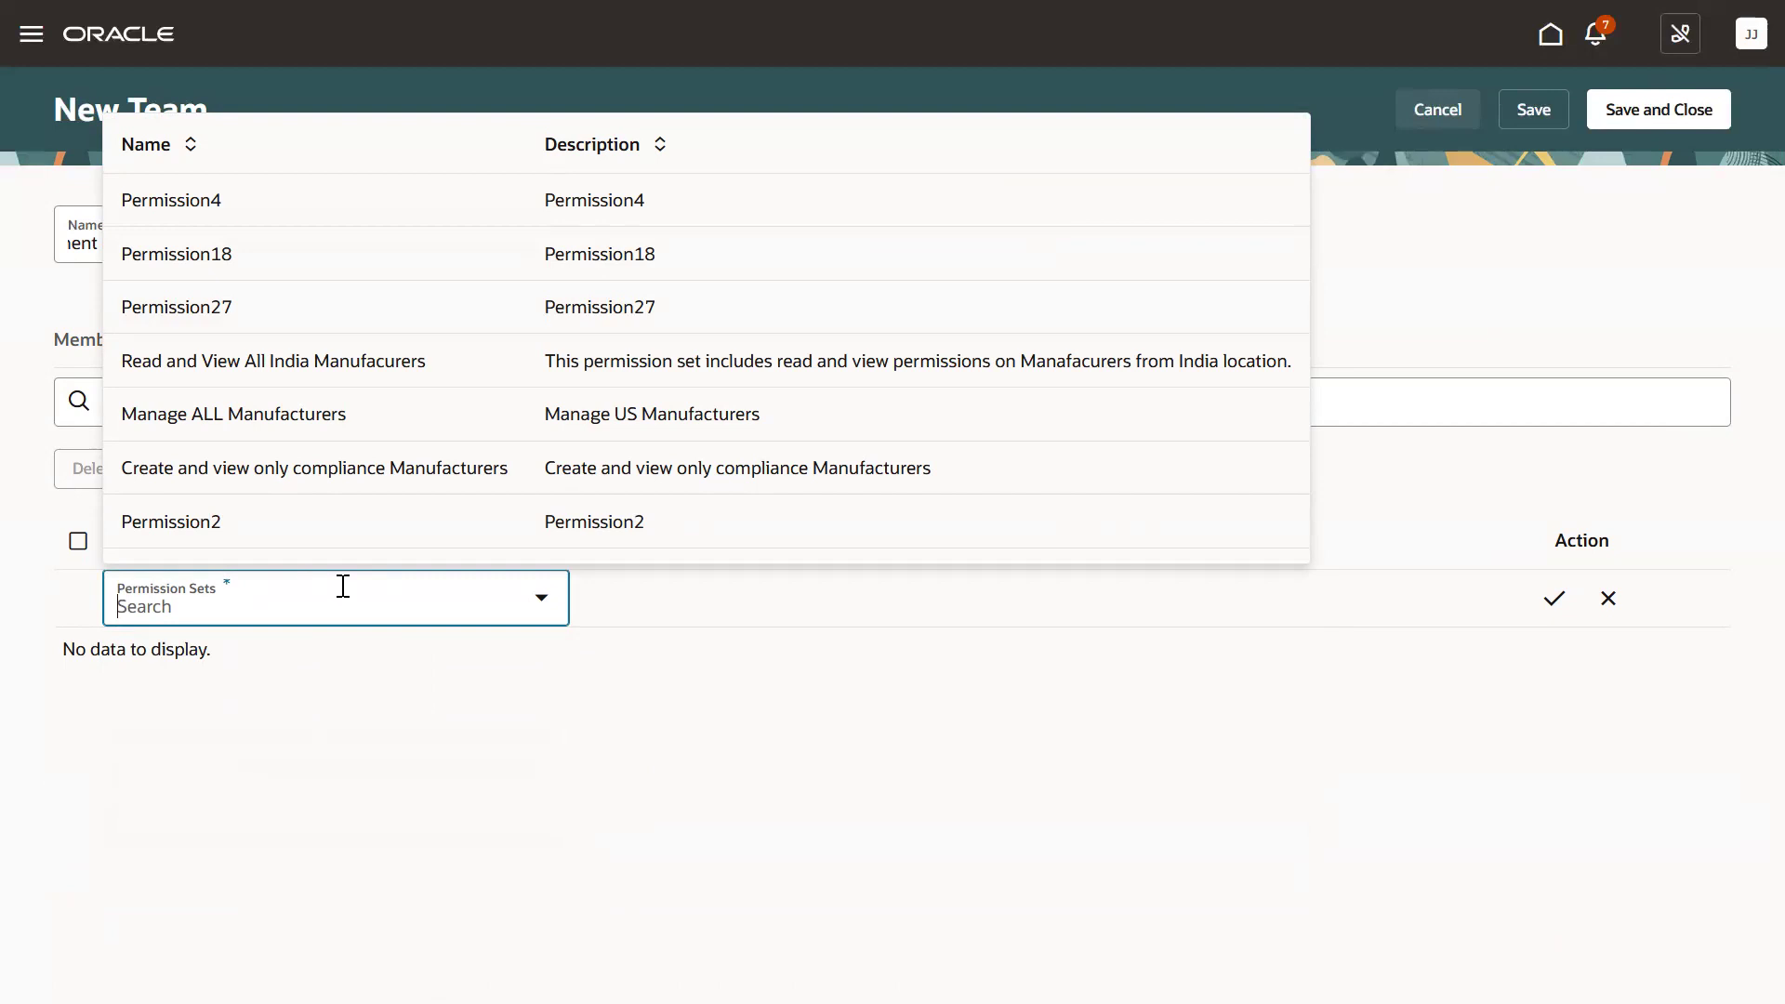
{"action": "type", "text": "Manage"}
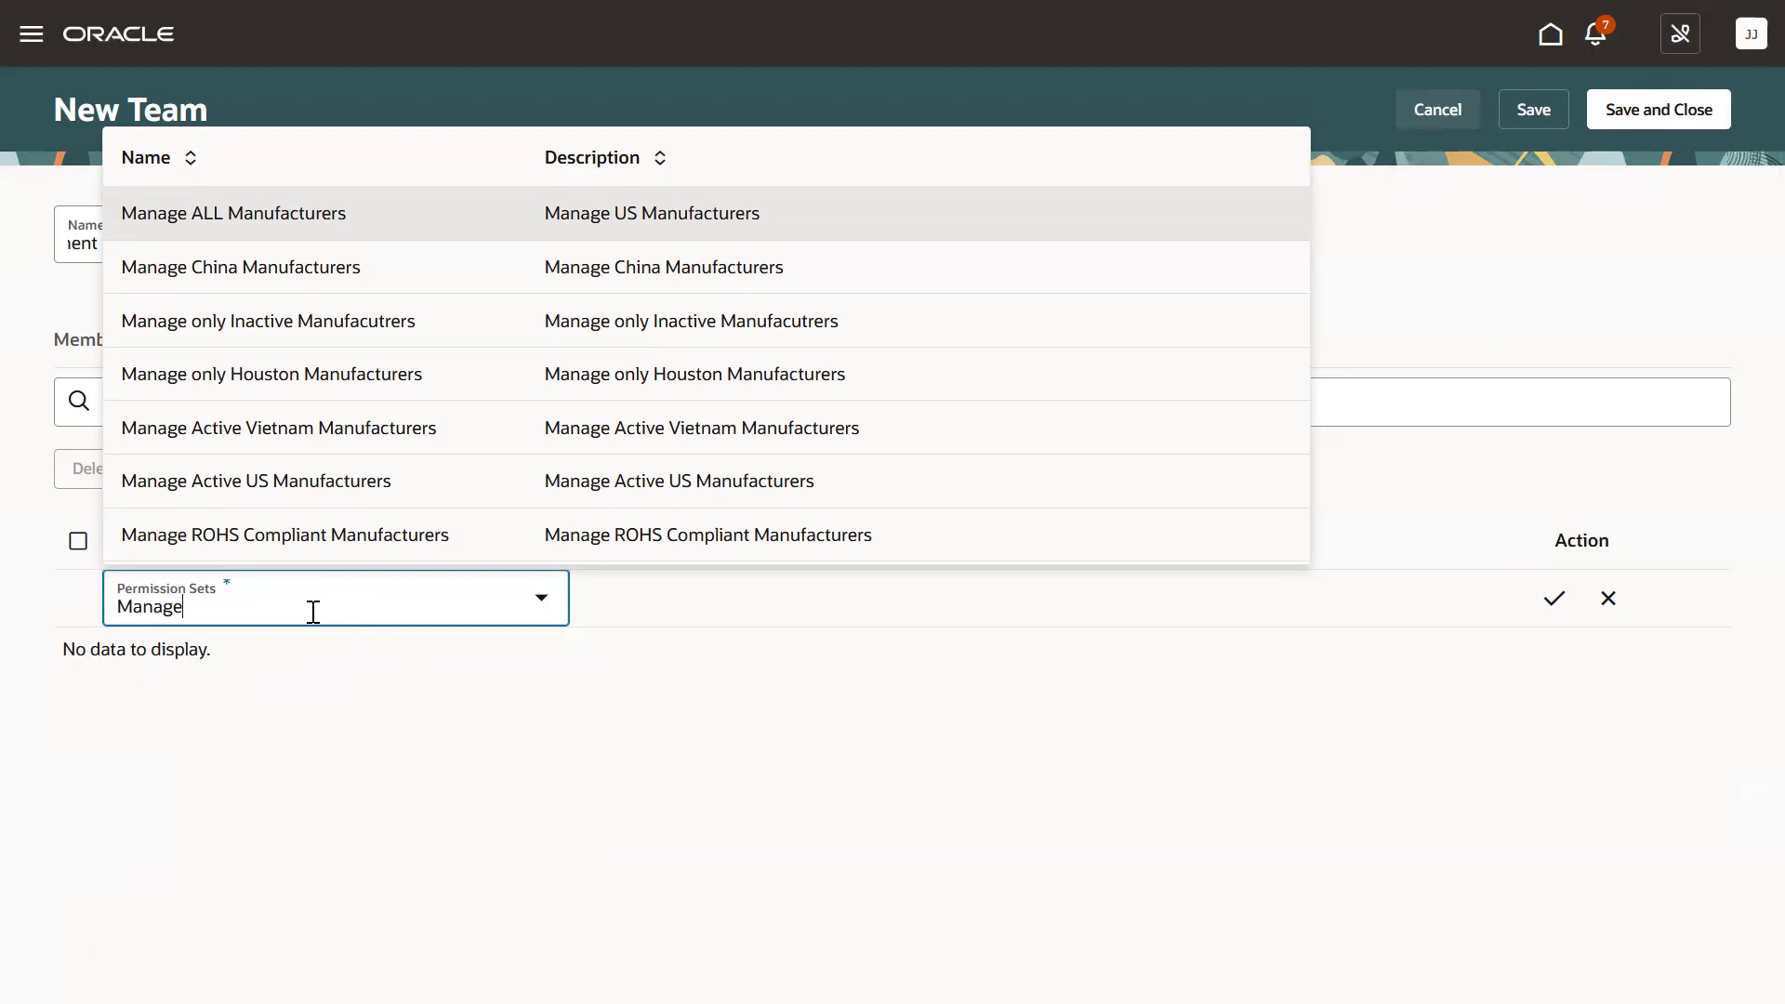
{"action": "left_click", "coordinate": [266, 482]}
{"action": "left_click", "coordinate": [1553, 599]}
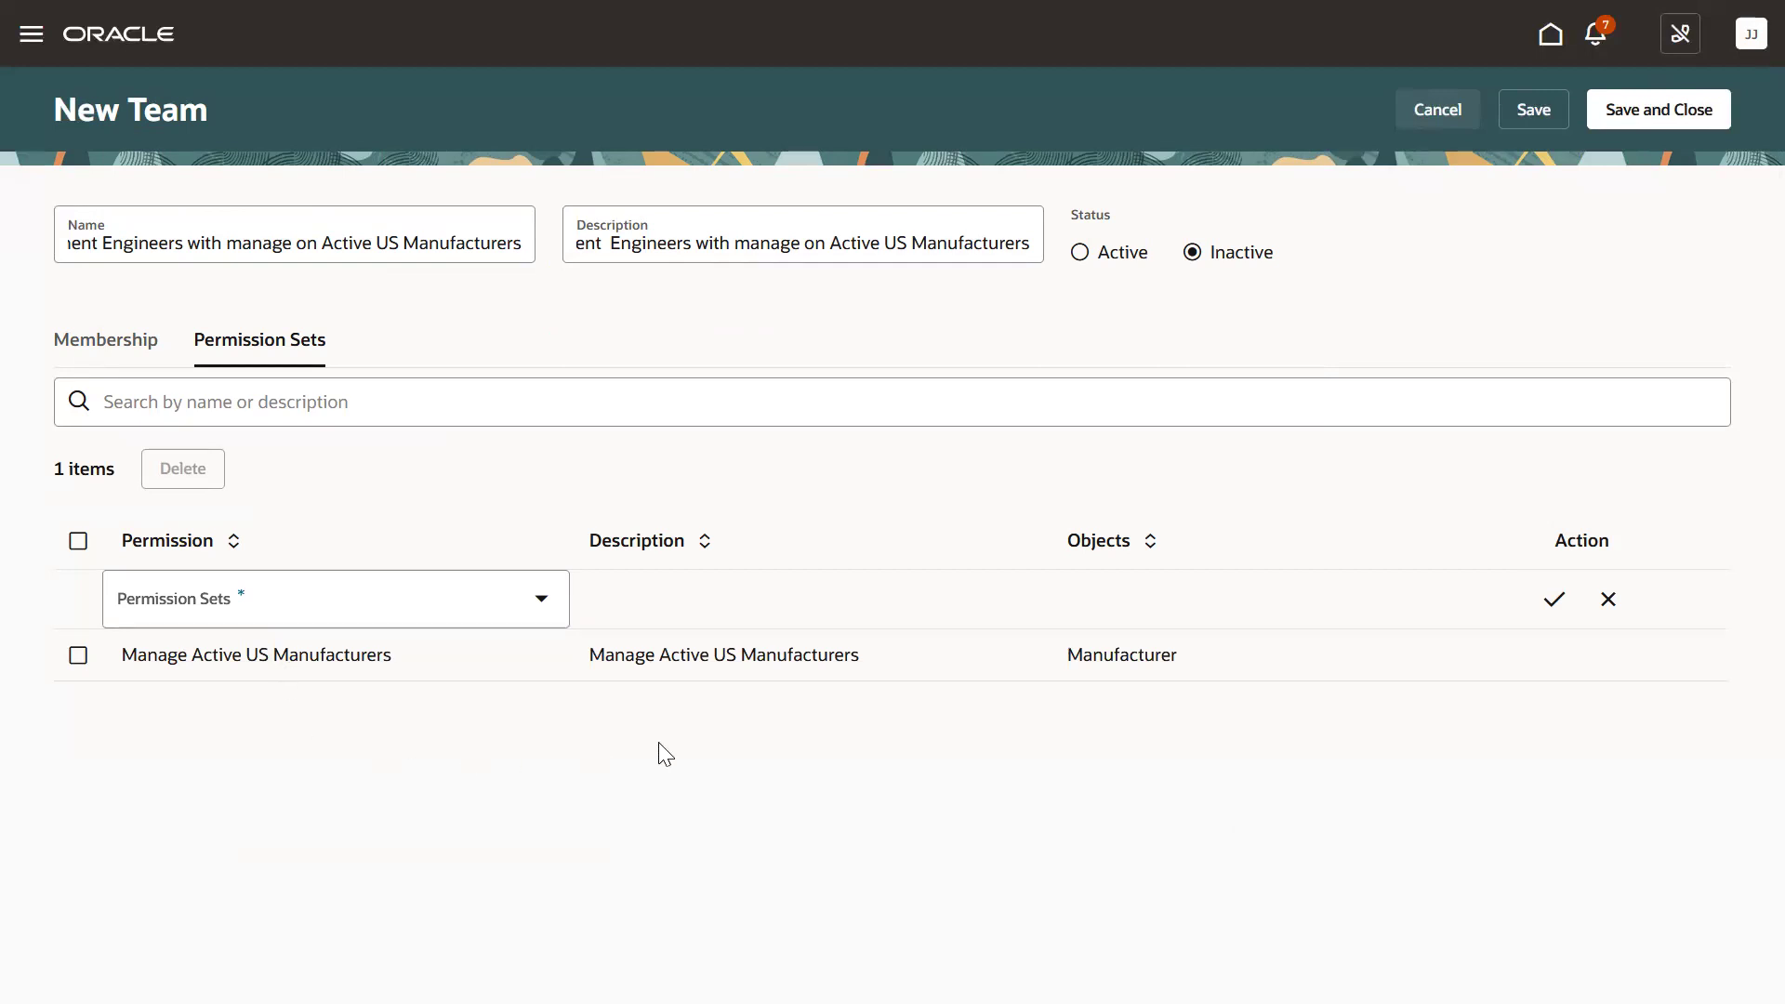
Set the team status to Active and save and close it.
{"action": "left_click", "coordinate": [1080, 251]}
{"action": "left_click", "coordinate": [1681, 121]}
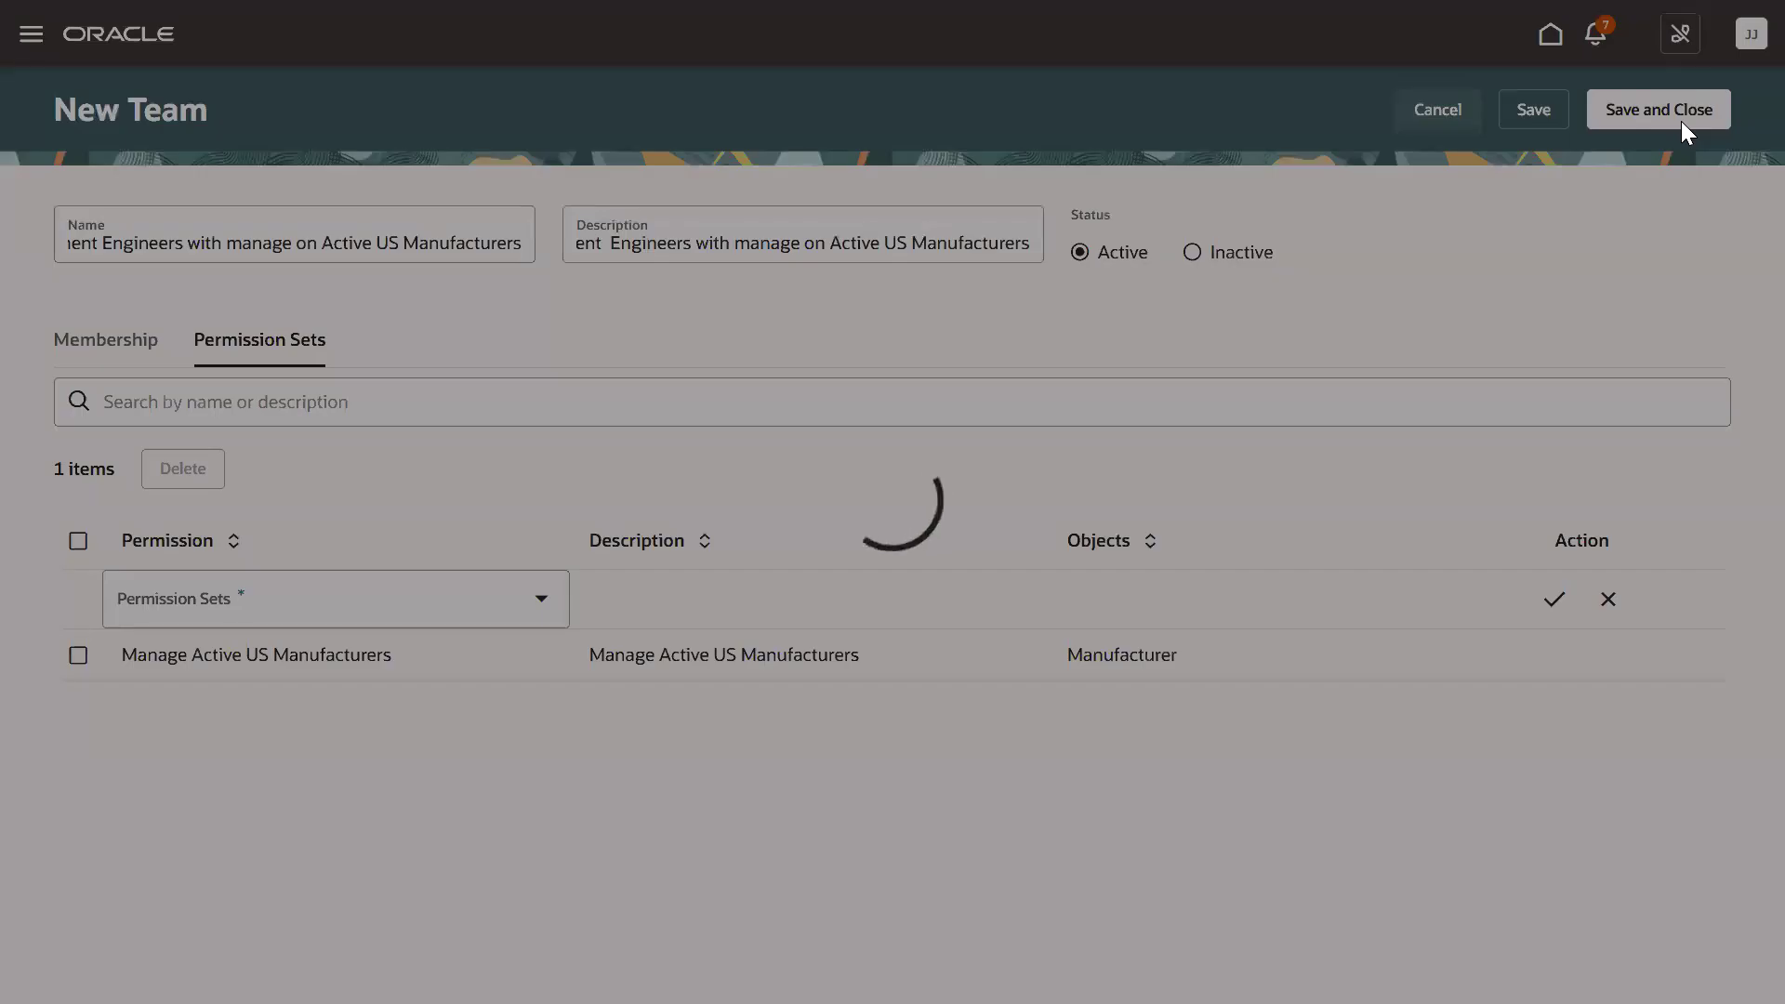